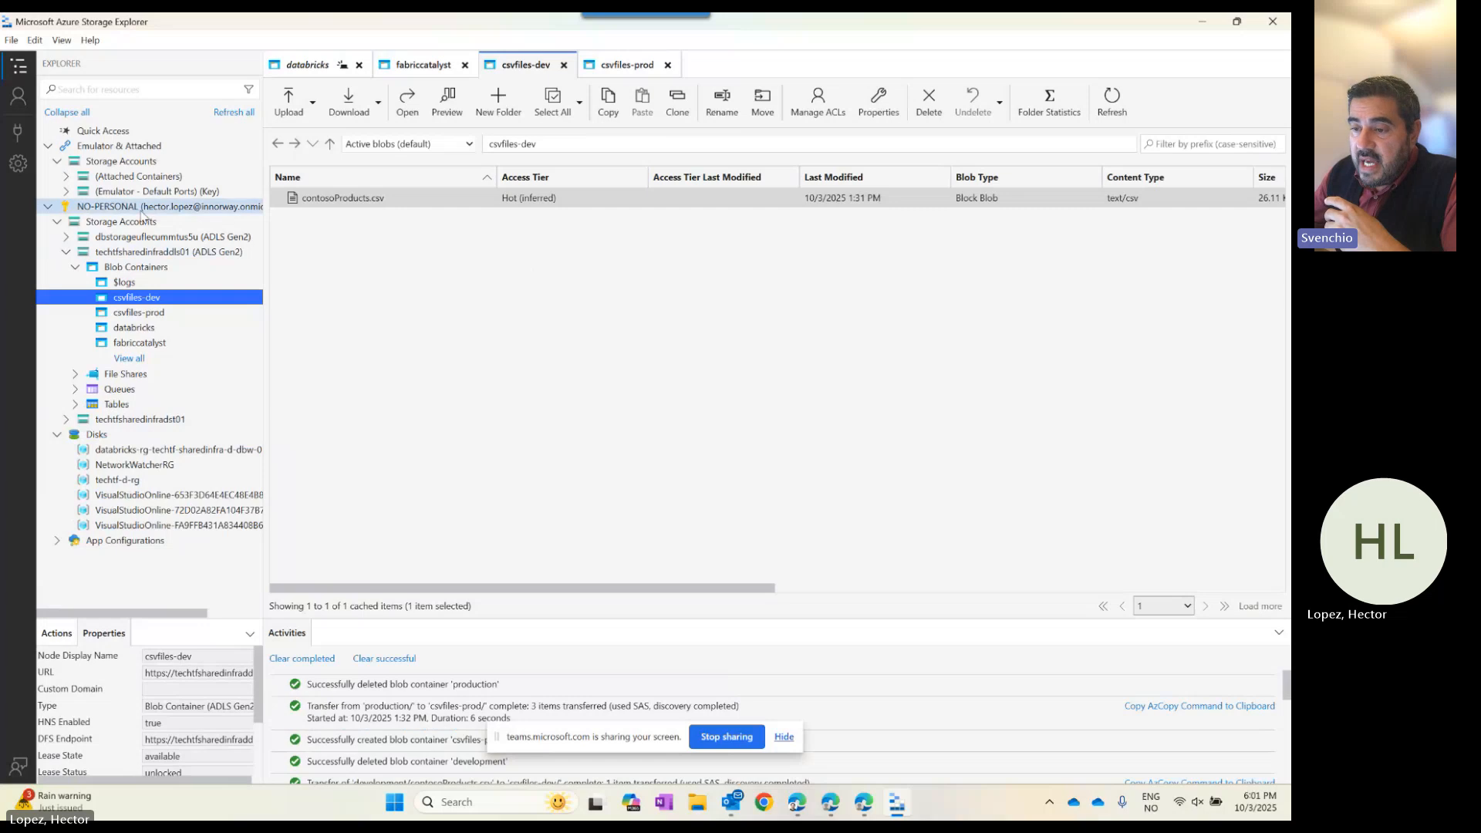
Compare the files in the csvfiles-dev and csvfiles-prod containers, then minimize Storage Explorer.
click(166, 252)
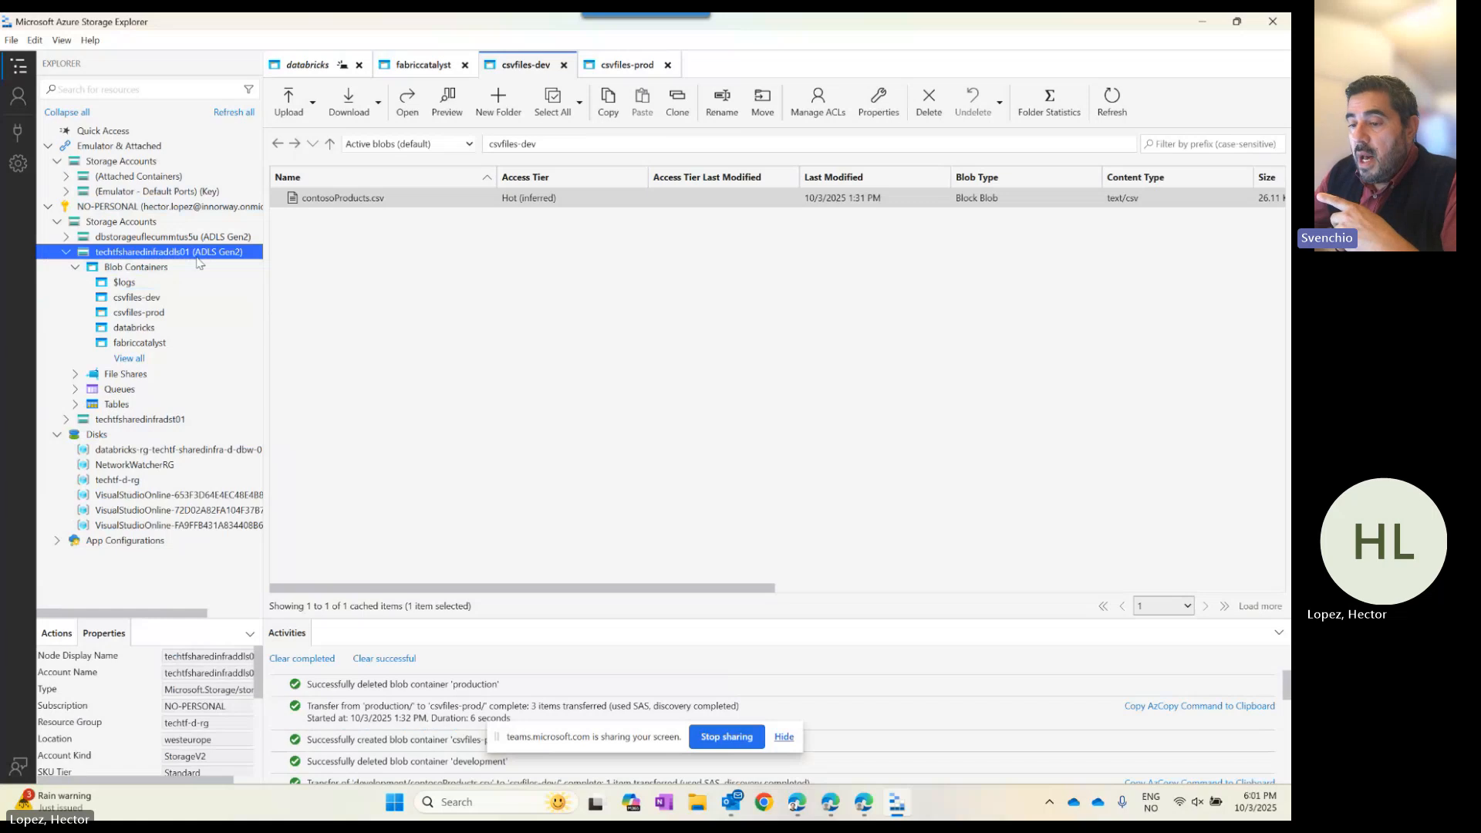
click(170, 301)
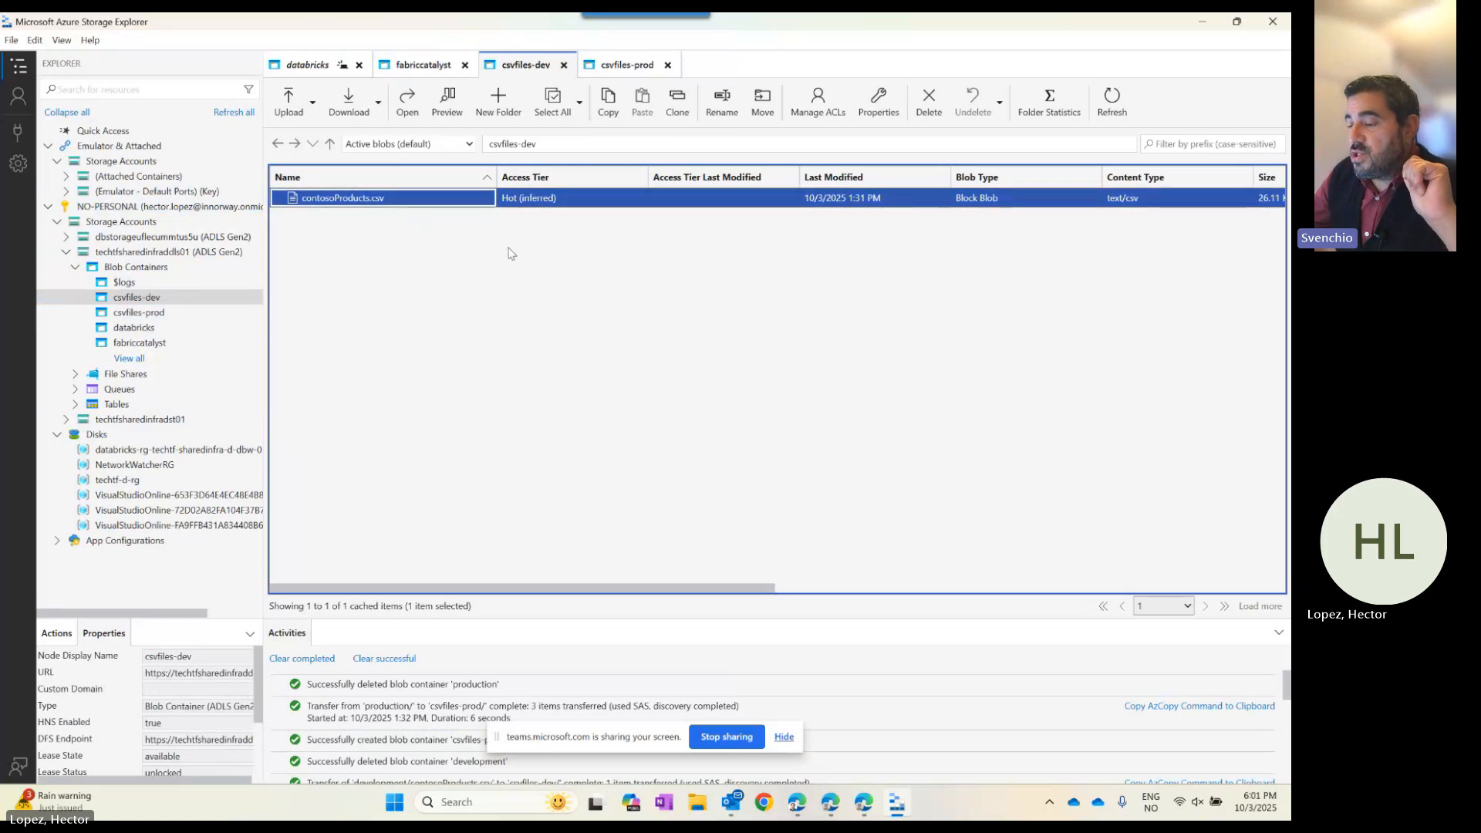
click(139, 312)
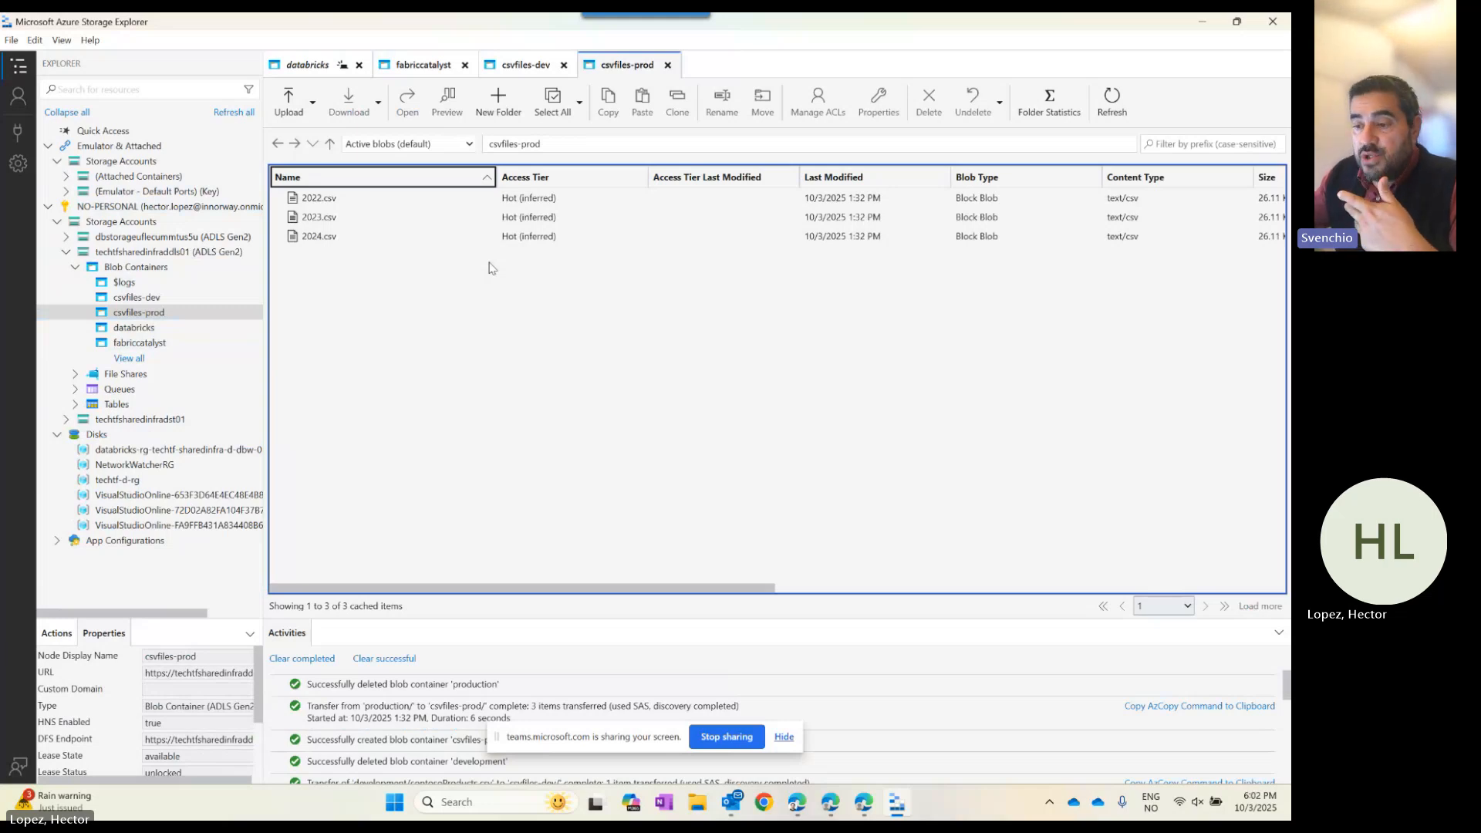
click(137, 297)
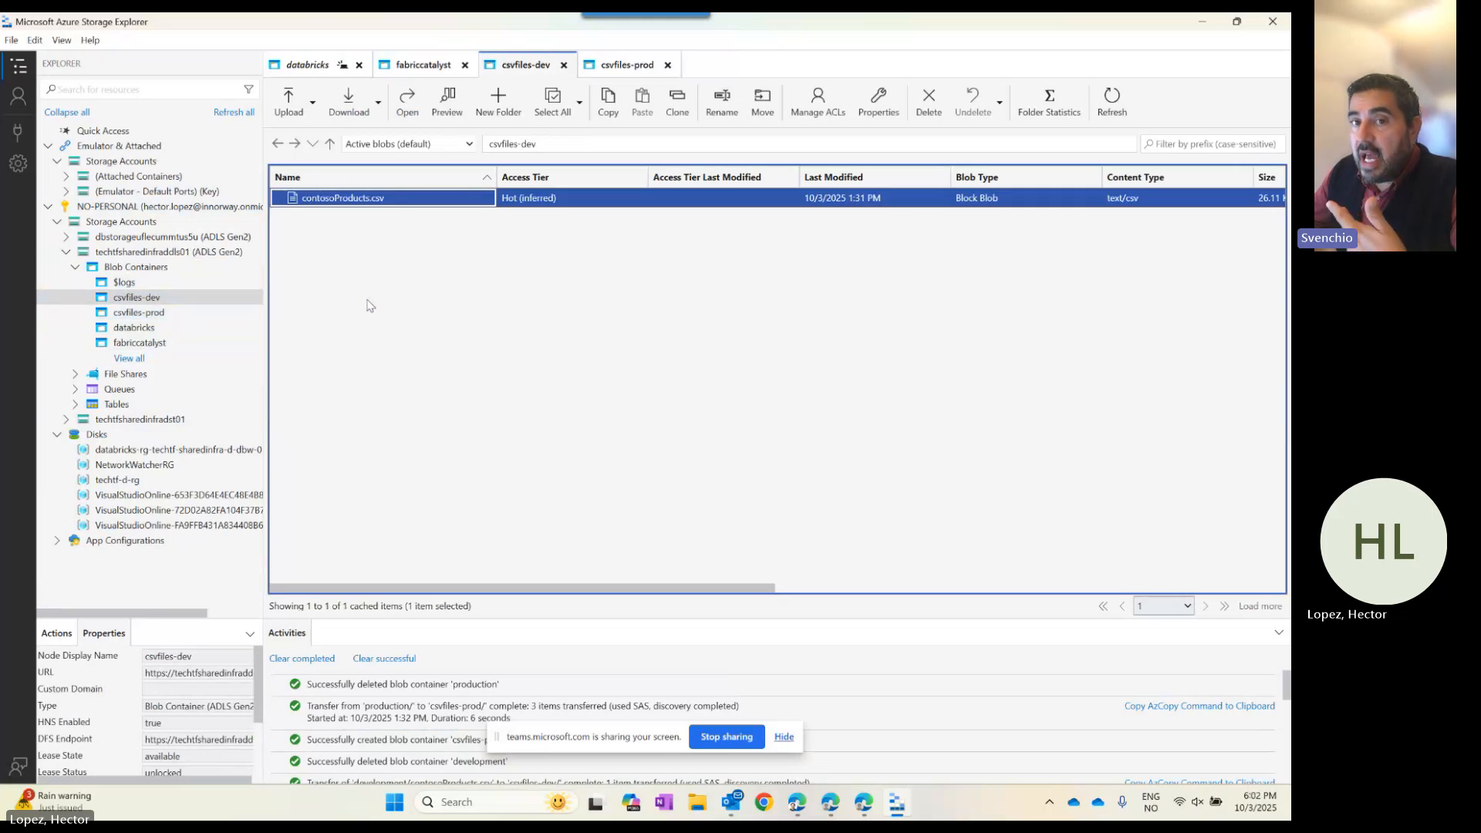
click(223, 313)
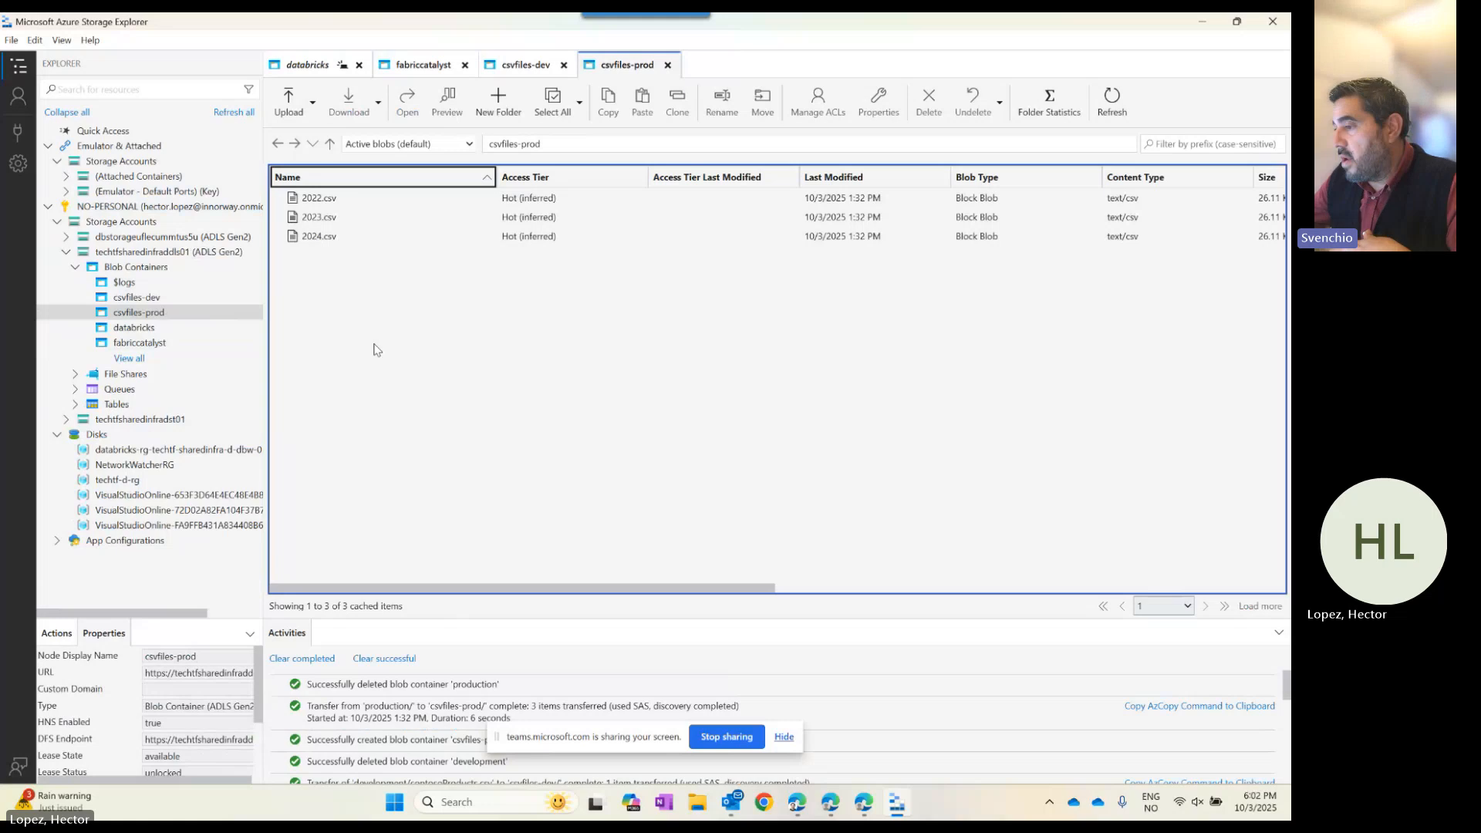
click(1204, 26)
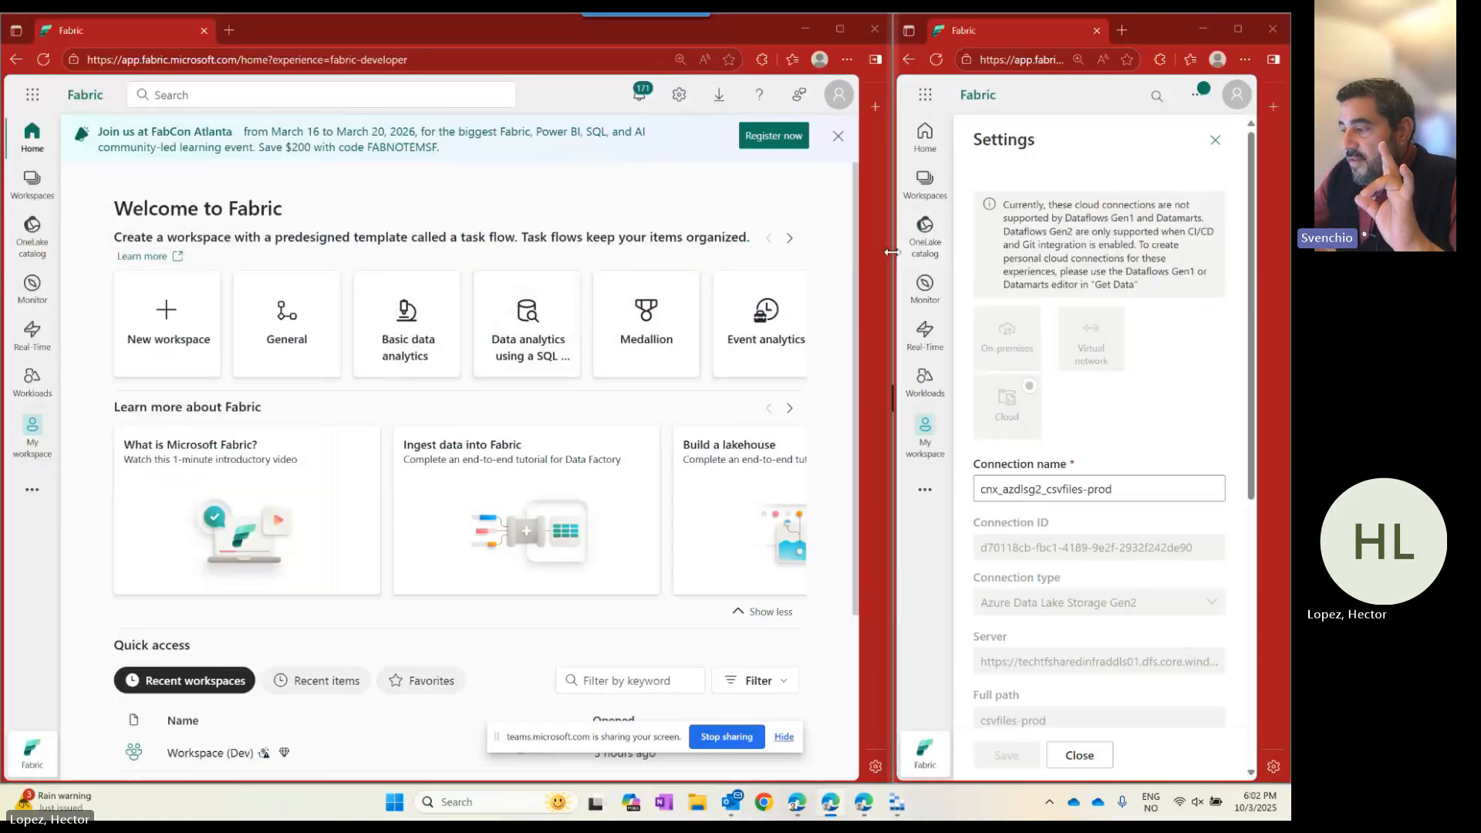
Close the prod connection settings and start a new Cloud connection under Manage connections and gateways.
drag(888, 252, 399, 254)
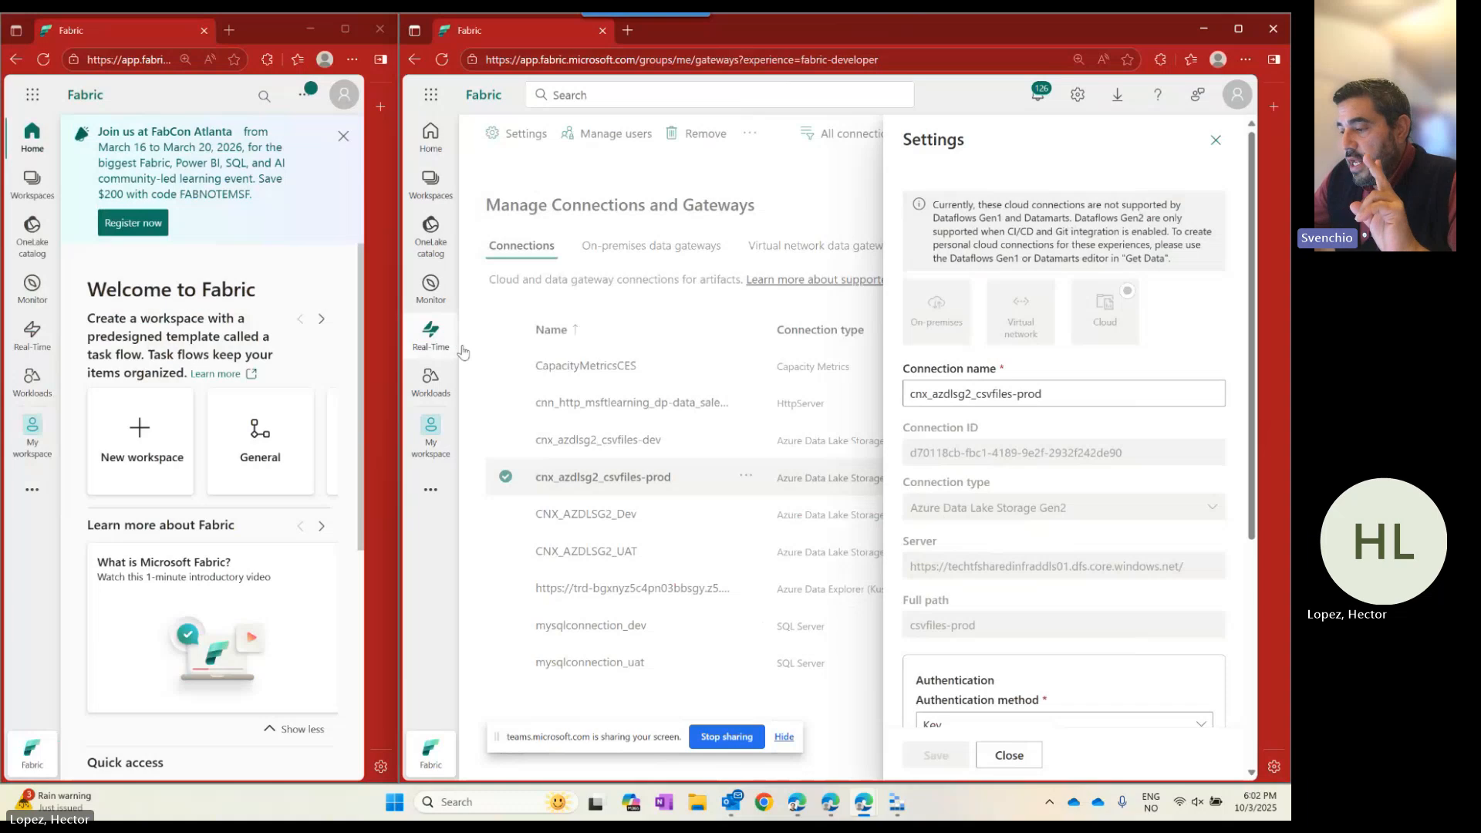
click(1216, 139)
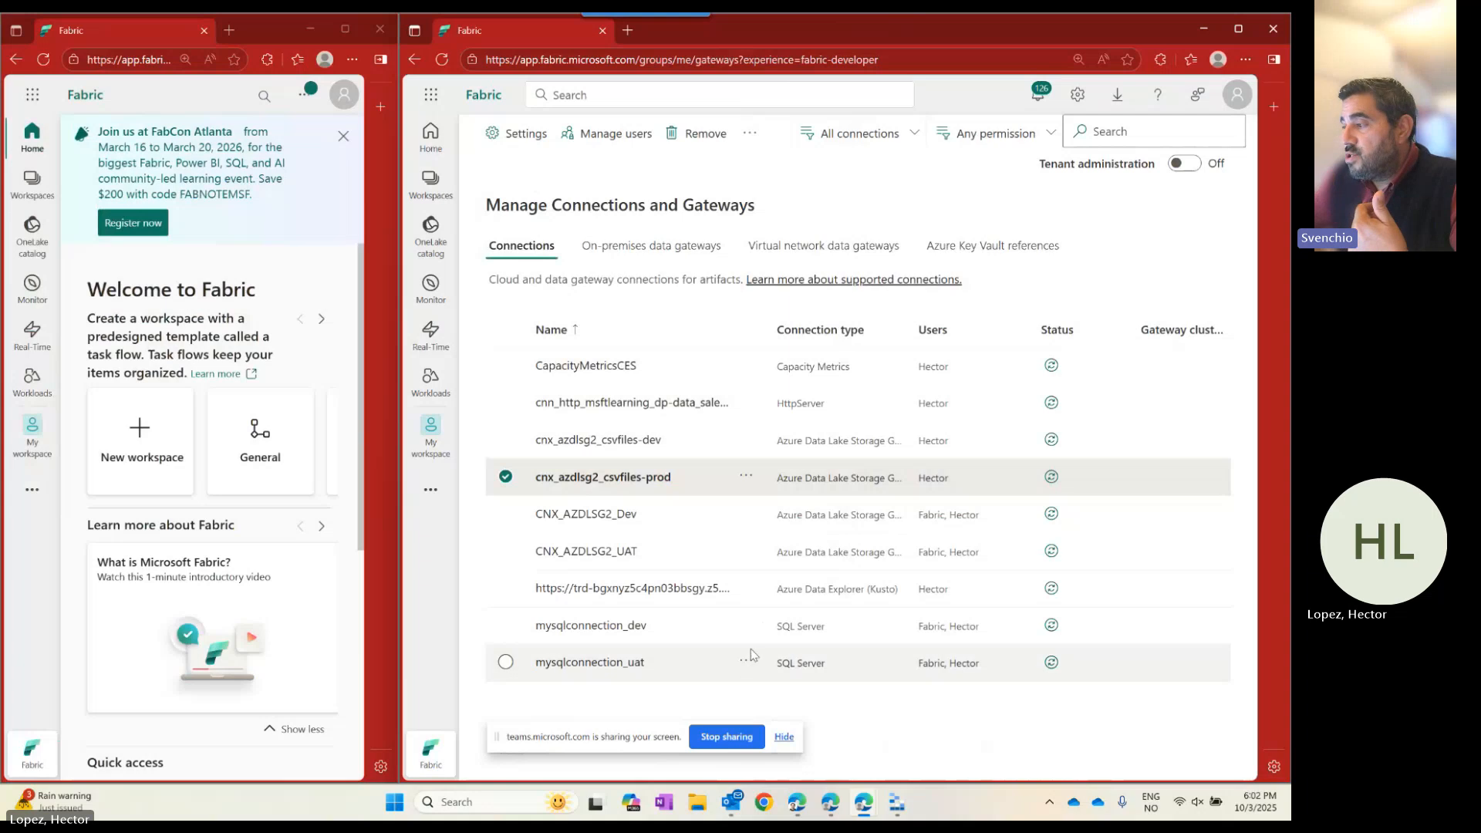
click(1080, 95)
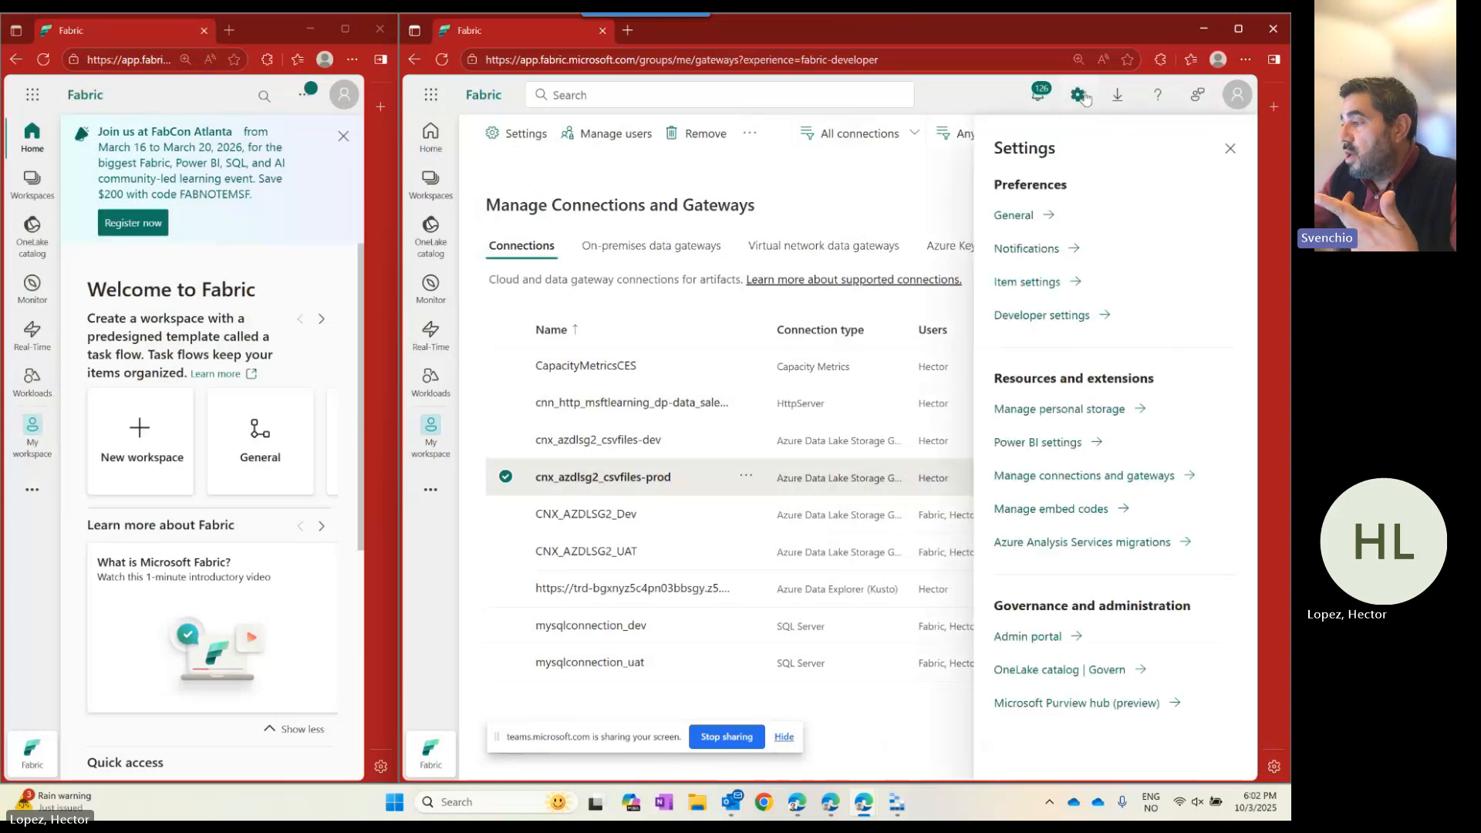
click(1045, 476)
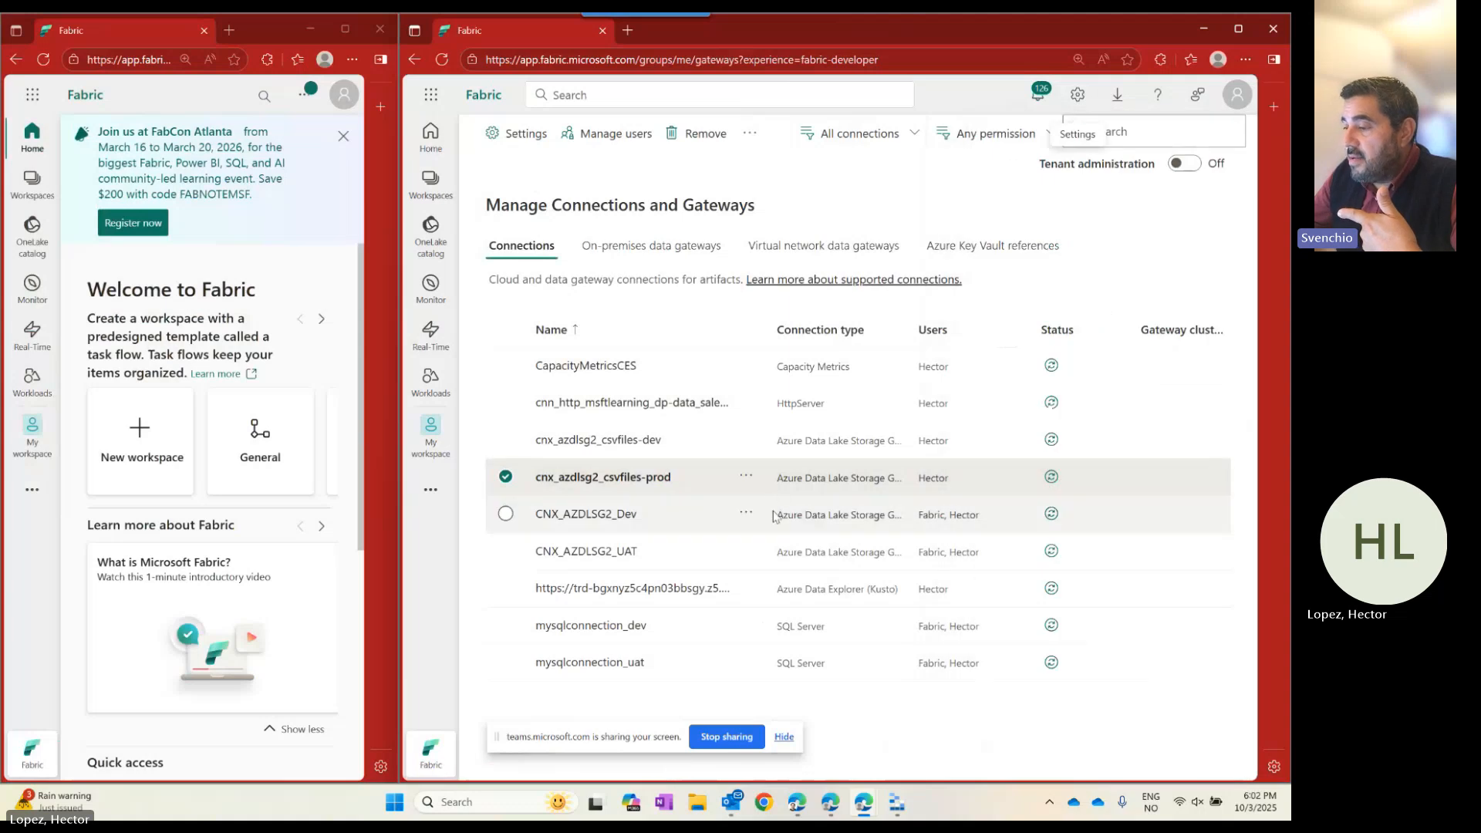
click(505, 477)
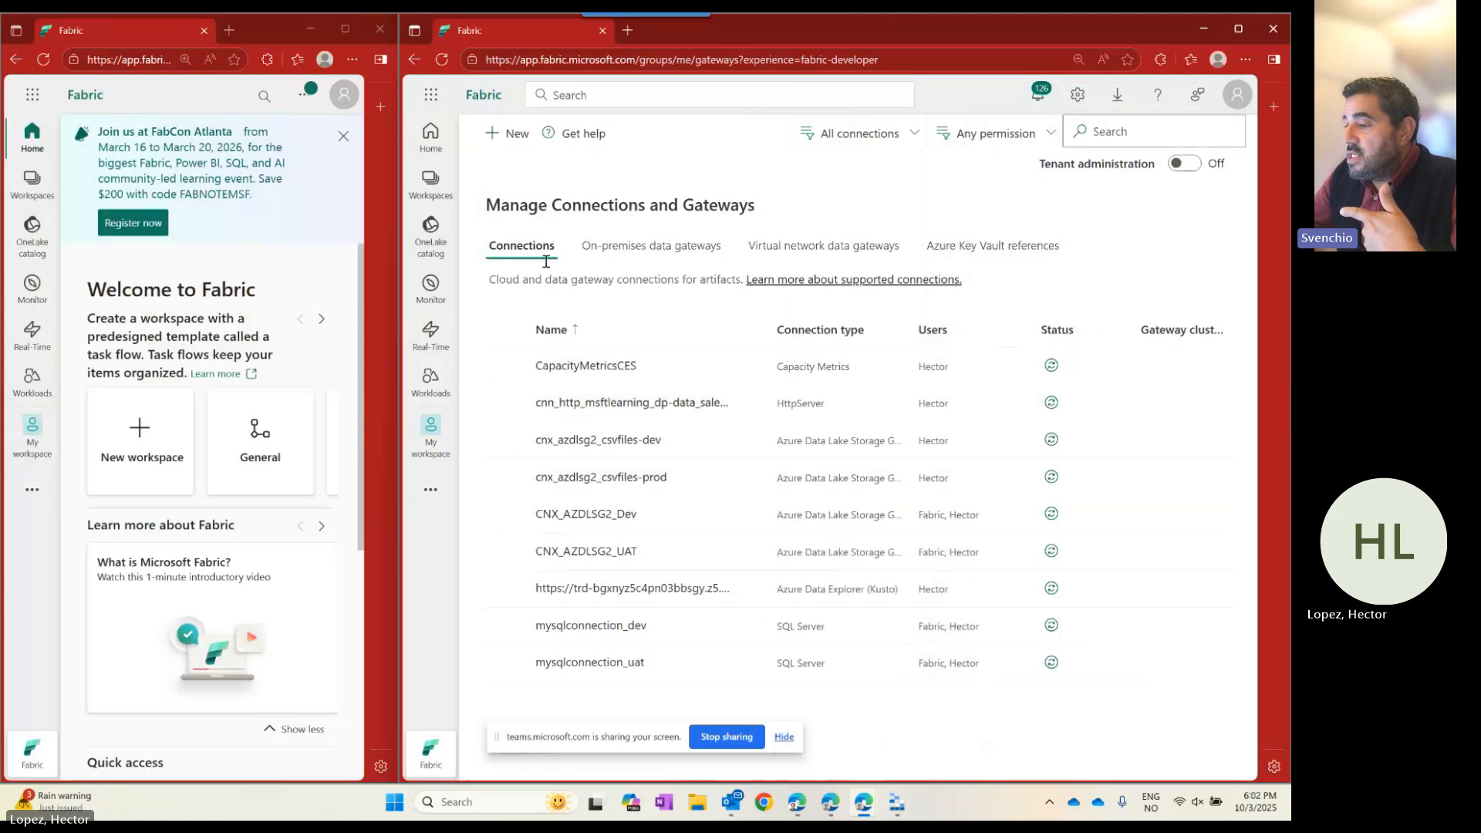
click(509, 133)
click(1124, 208)
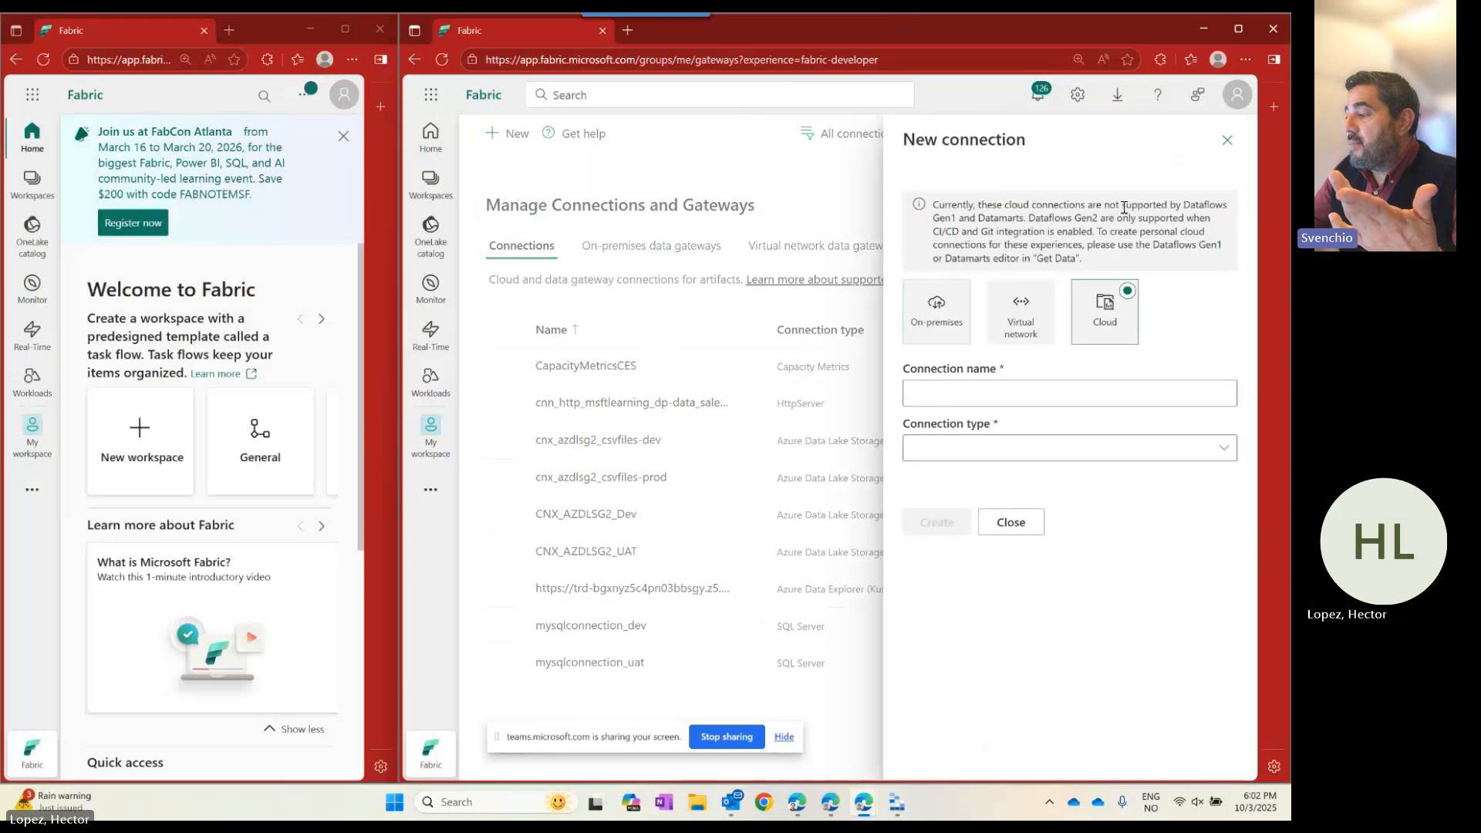
Name the new connection cnx_azdlsg2_csvfiles-dev.
click(970, 395)
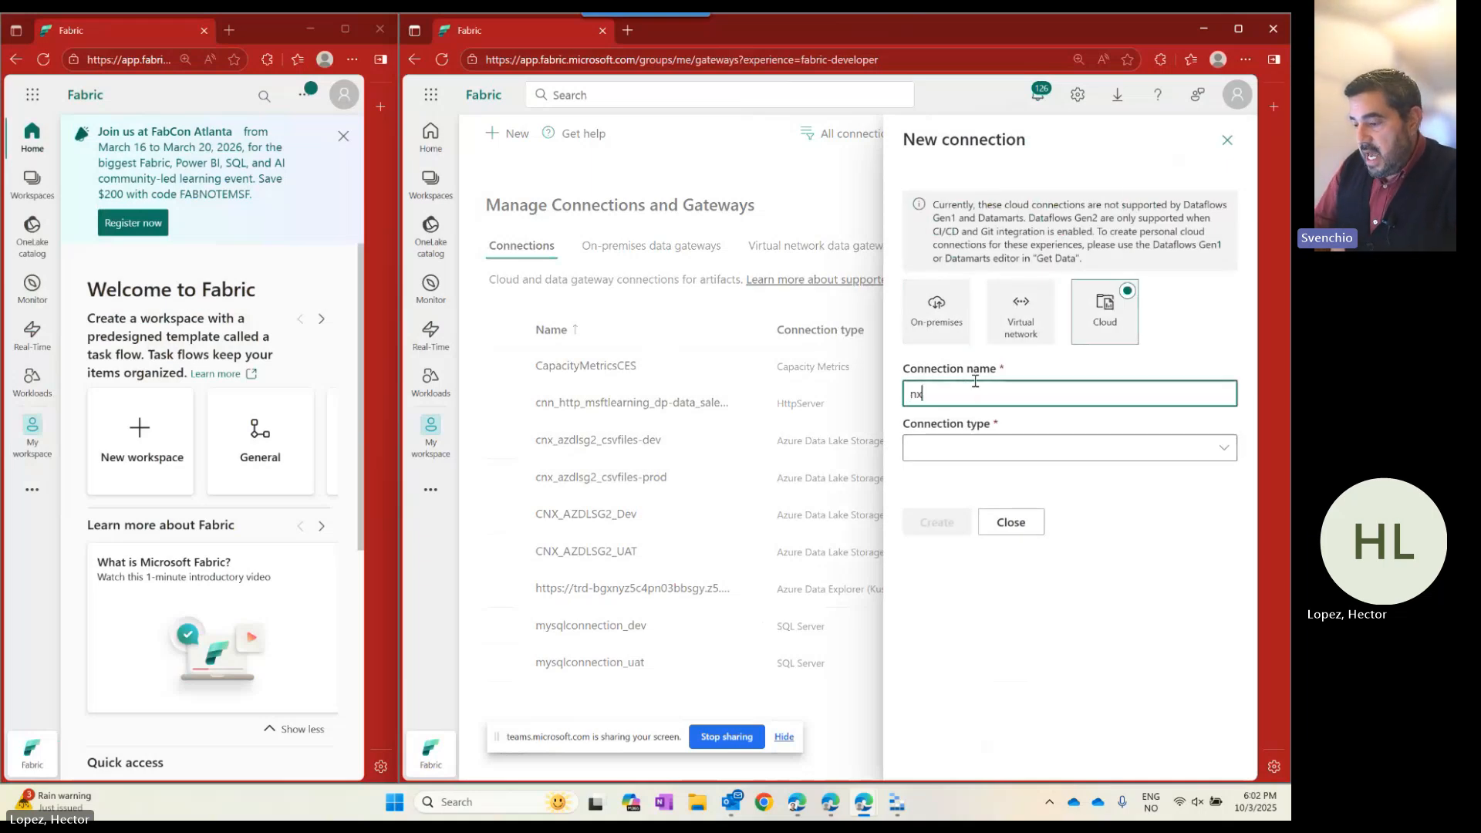
text(nx_)
key(BackSpace)
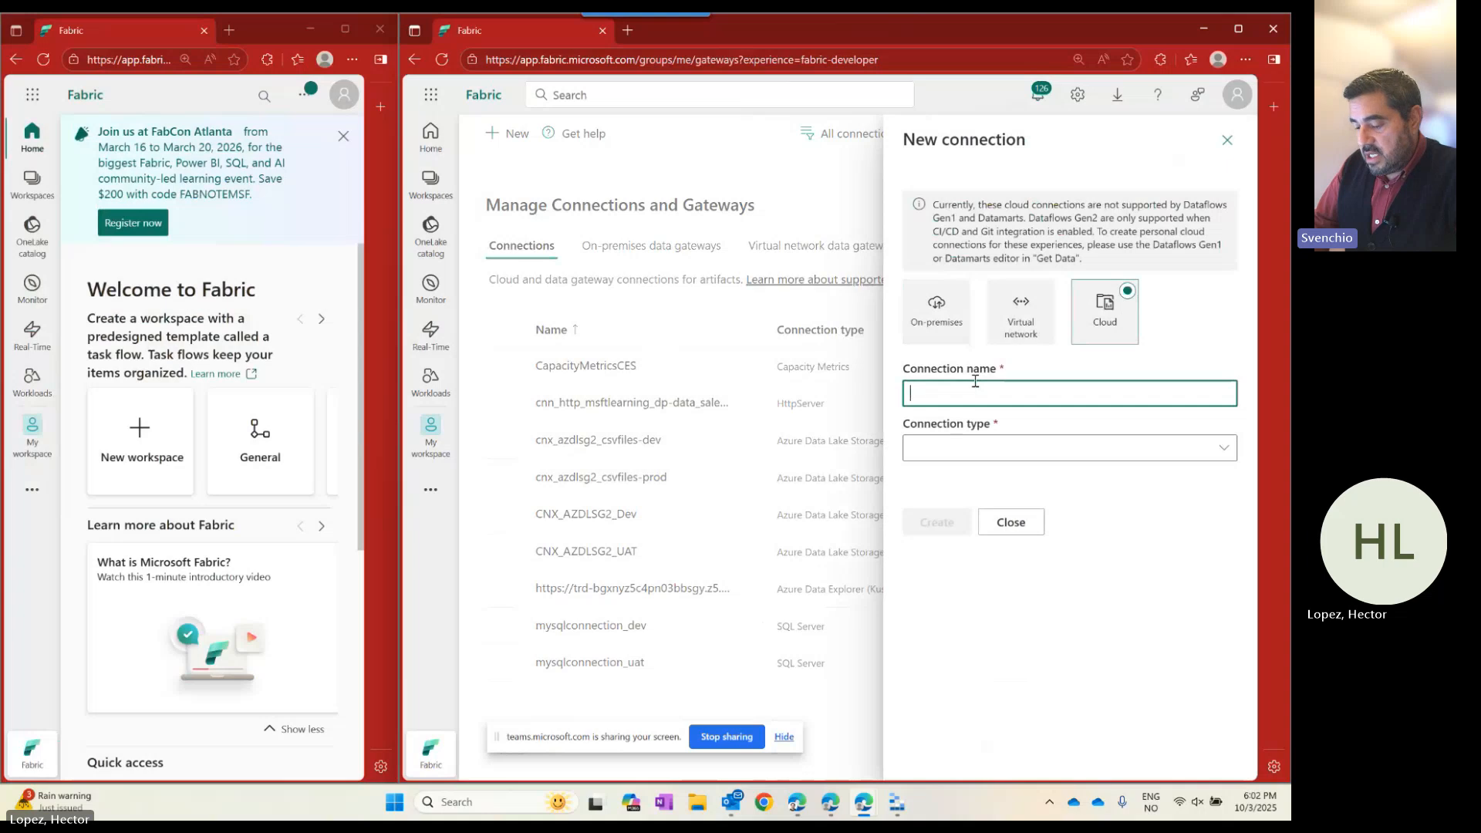
text(cnx_azdlsg2_csvfiles-dev)
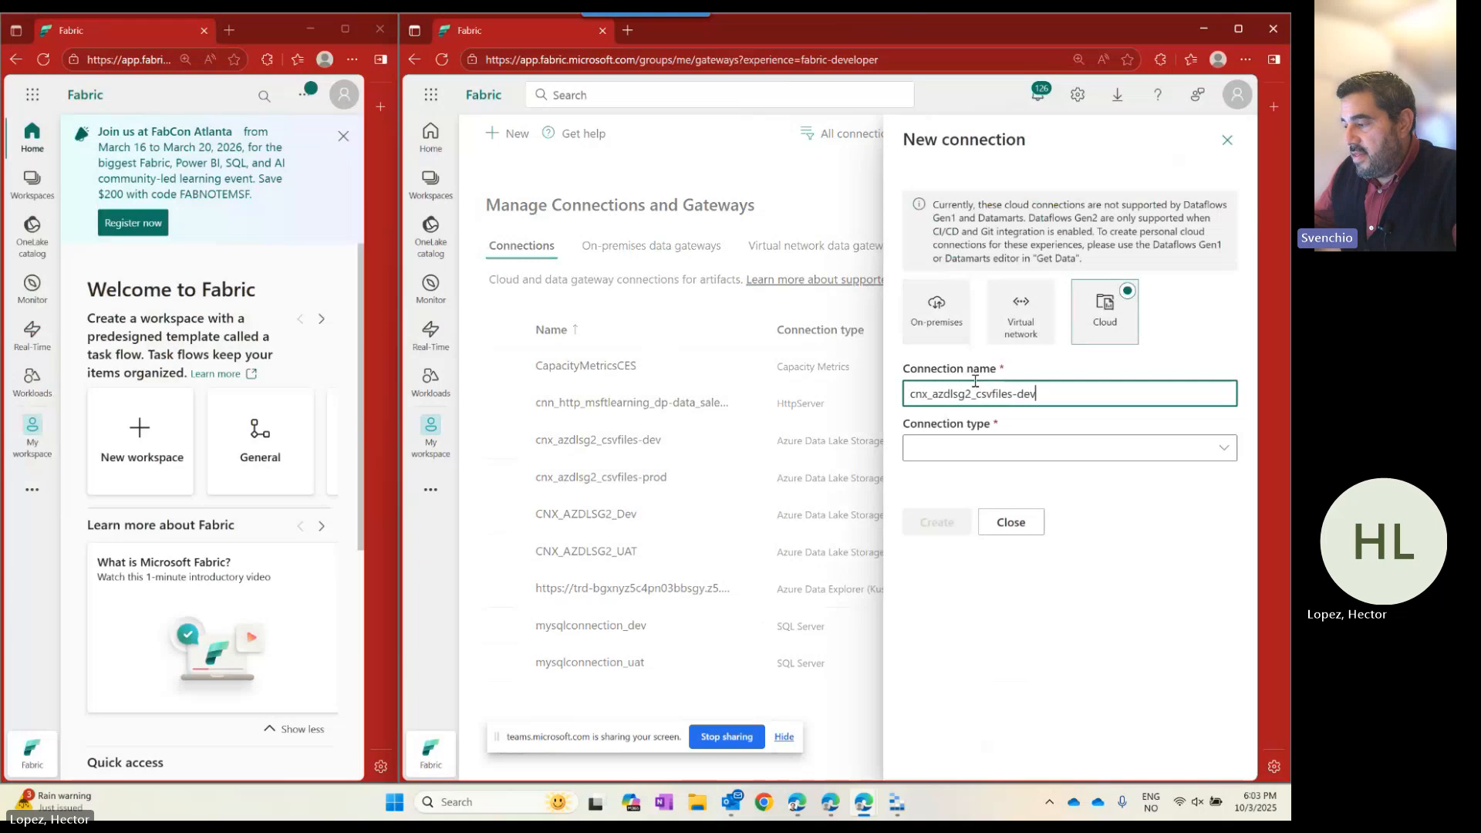
Set the connection type to Azure Data Lake Storage Gen2, then bring Storage Explorer forward.
click(1055, 449)
text(A)
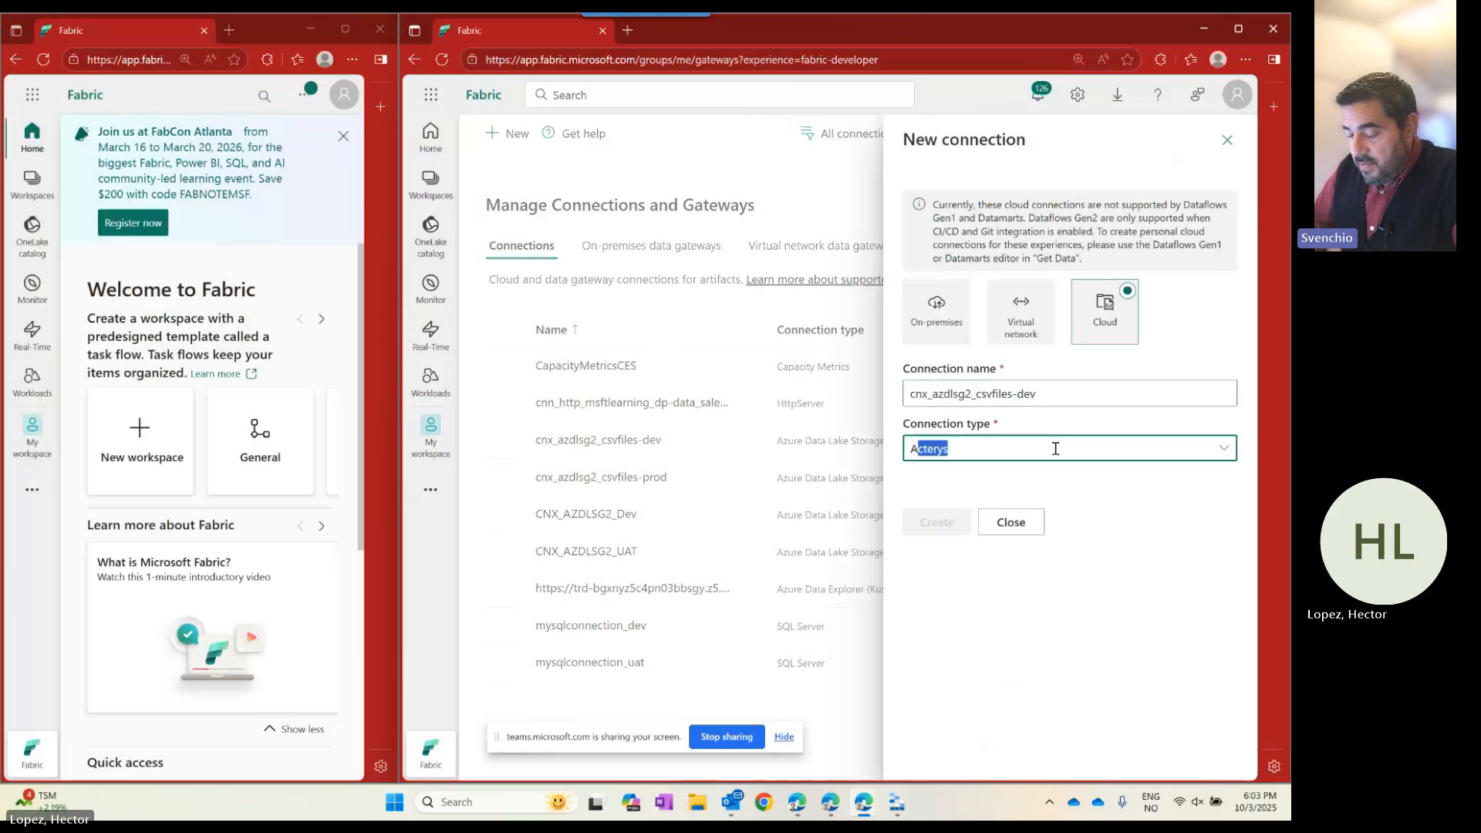
text(zure)
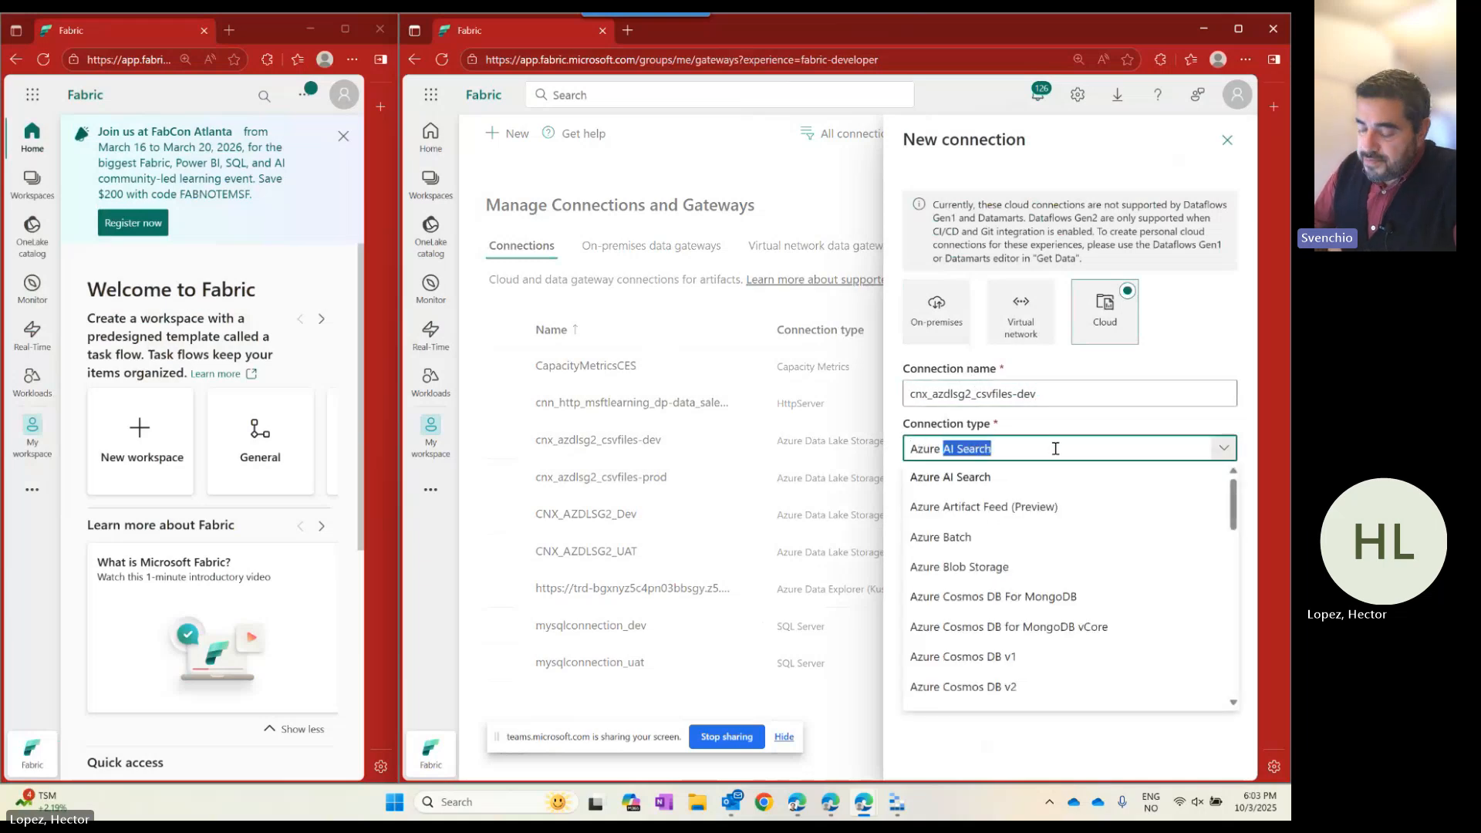
text( Datala)
key(BackSpace)
key(BackSpace)
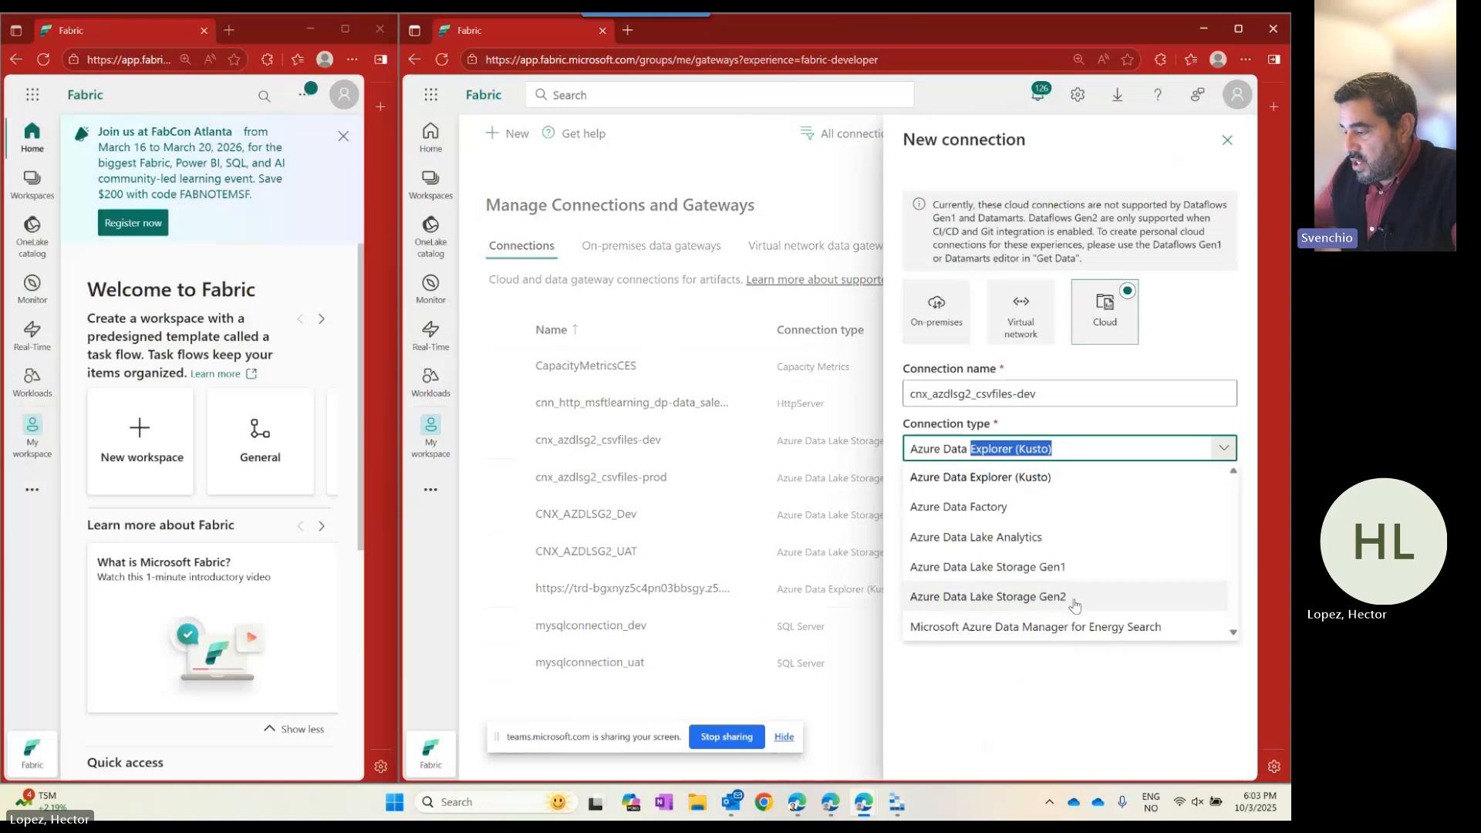
click(1026, 596)
scroll(996, 409, down, 3)
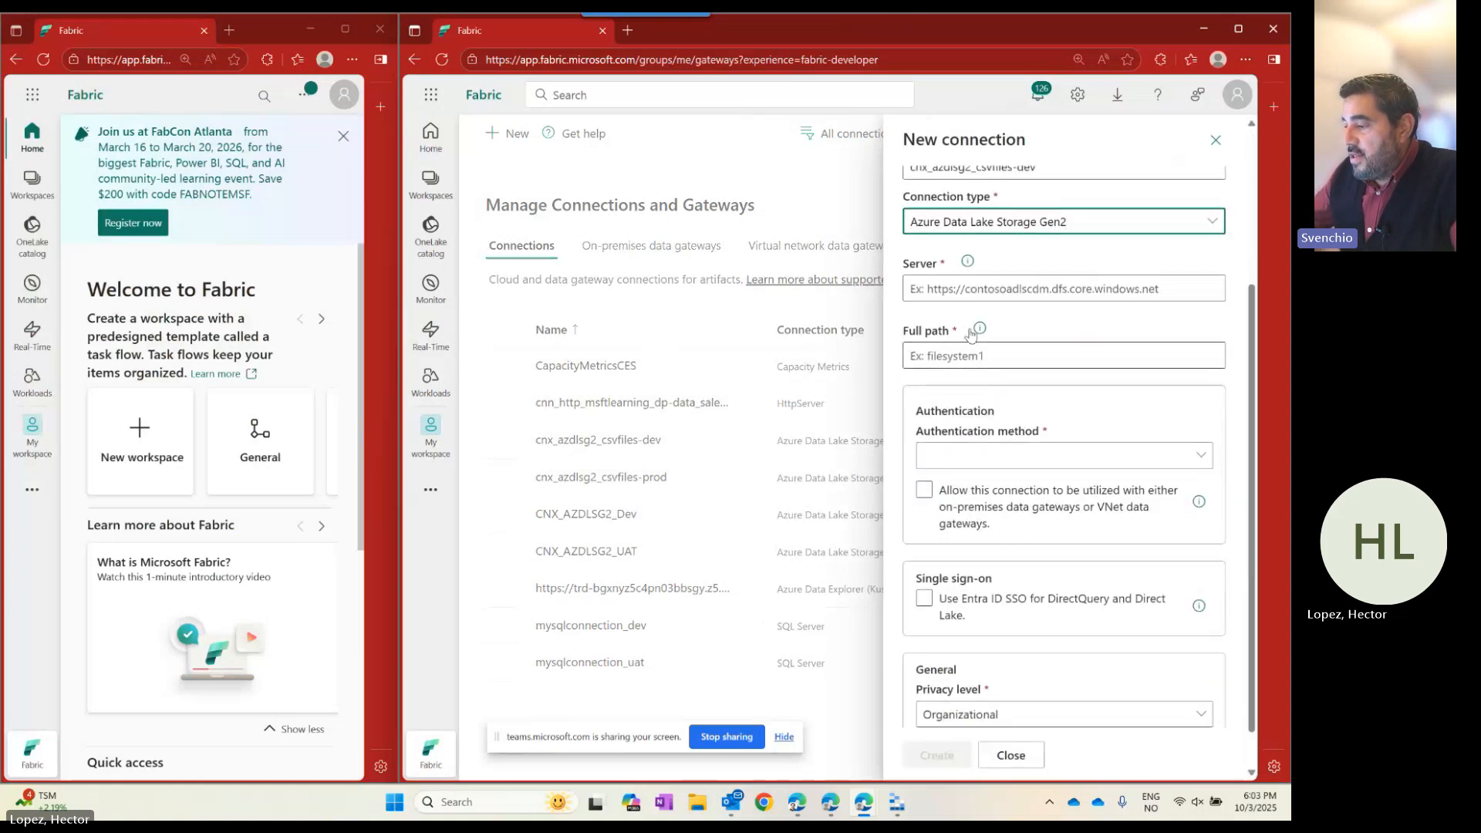
click(896, 802)
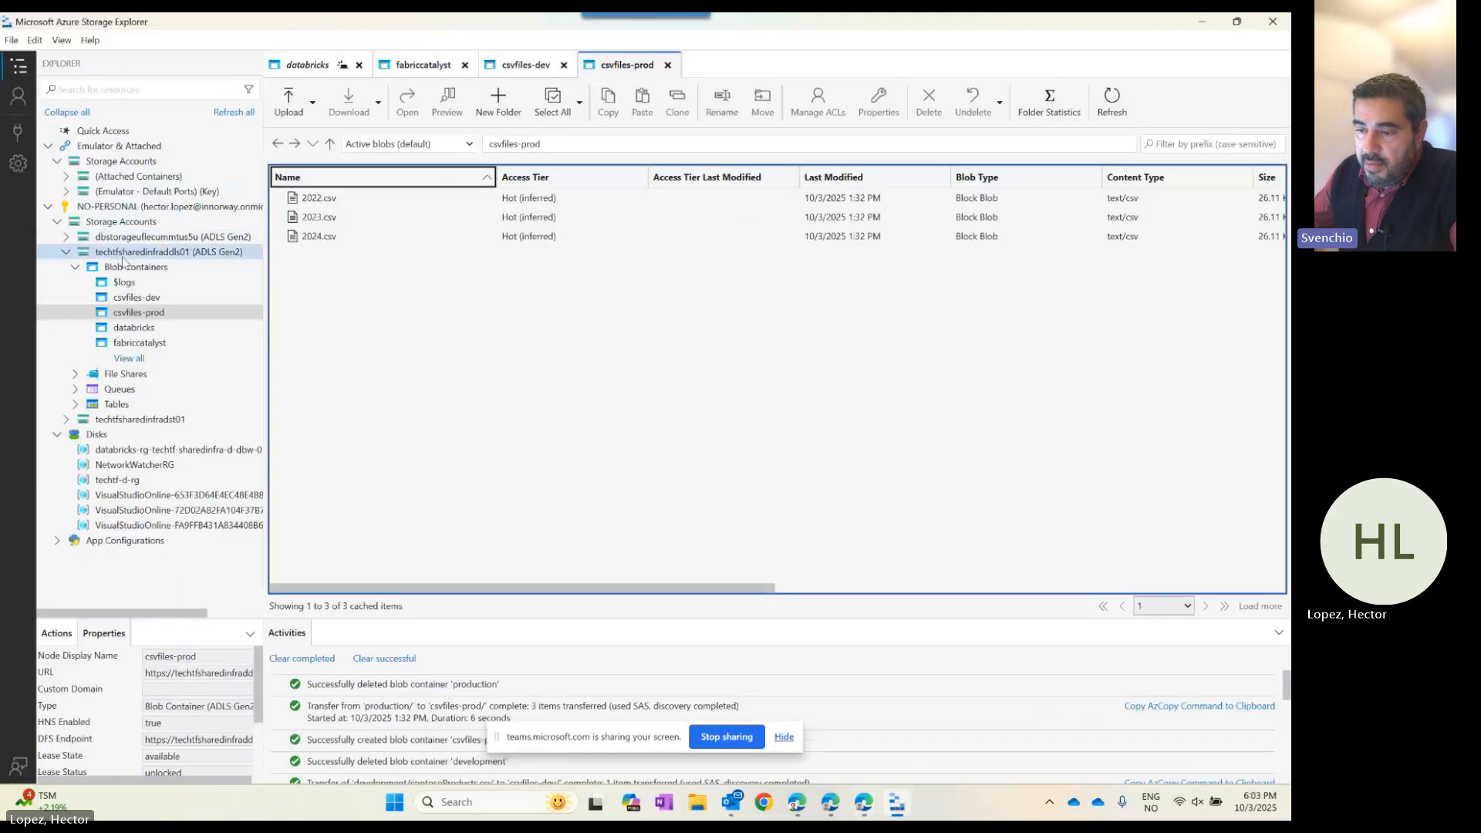
Check the csvfiles-dev container beside Fabric's form, then hide Storage Explorer and close the unfinished connection.
click(108, 252)
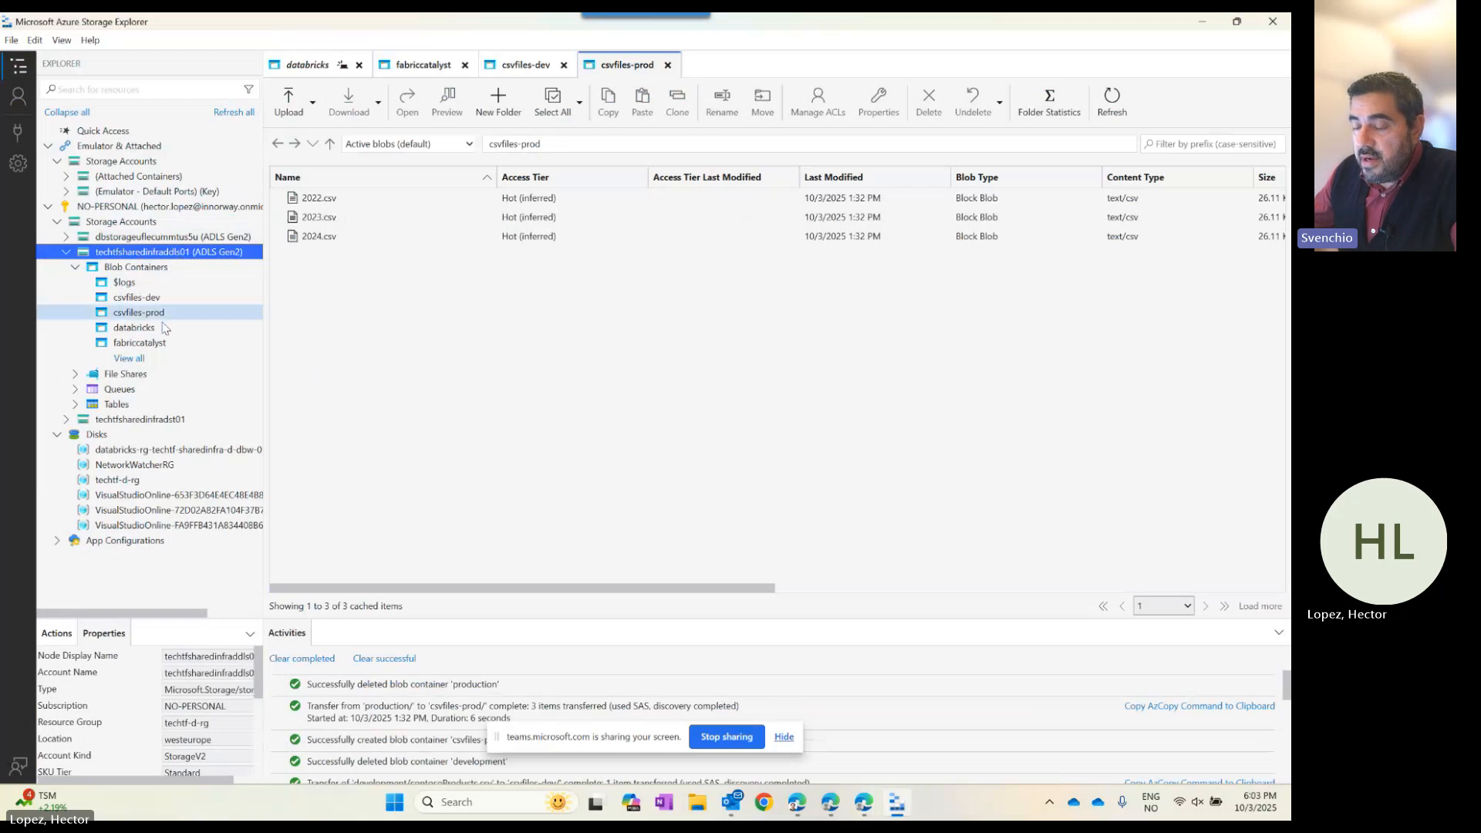
double_click(947, 18)
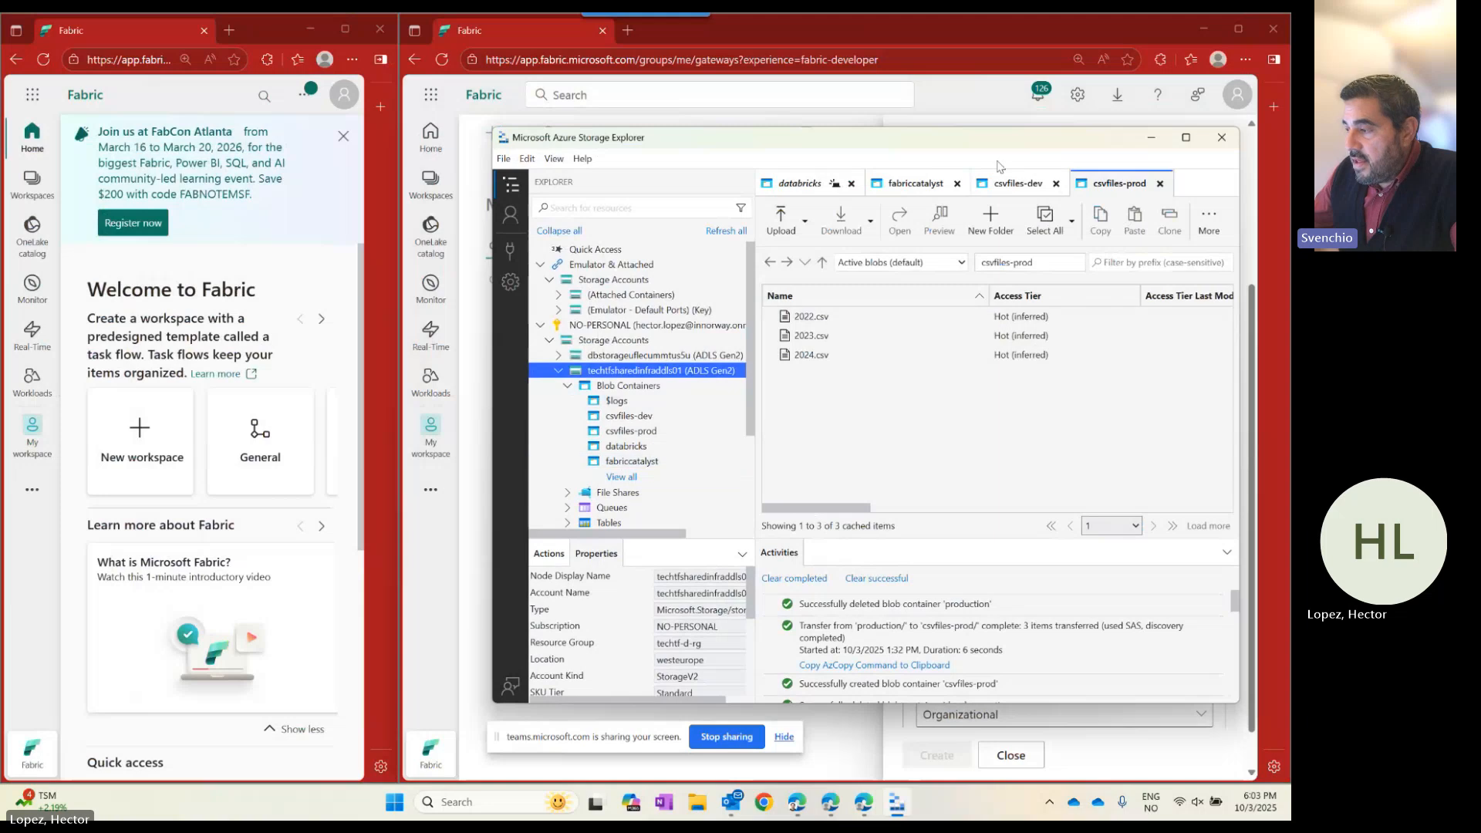
drag(848, 137, 292, 197)
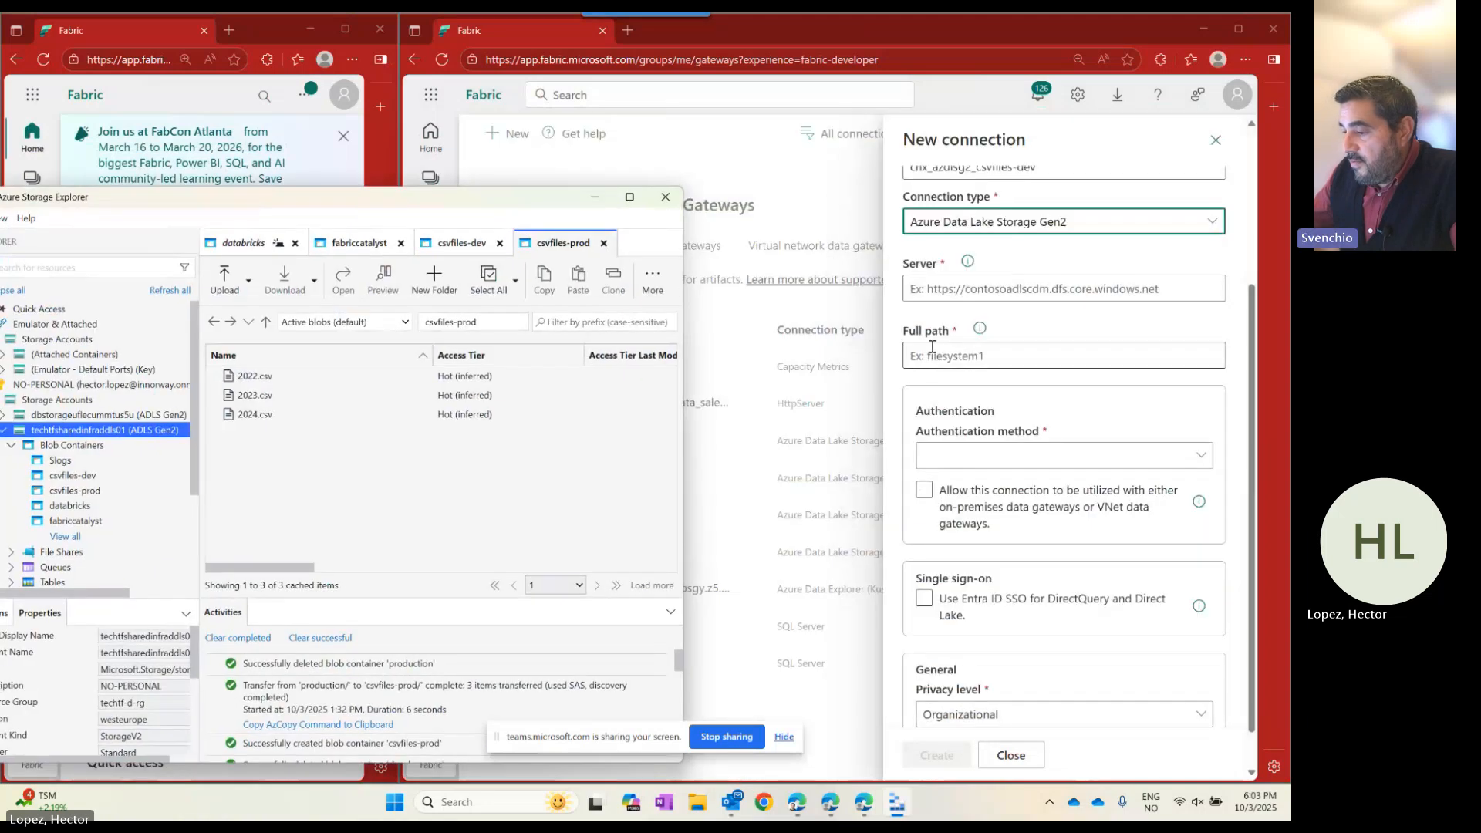
drag(436, 199, 601, 141)
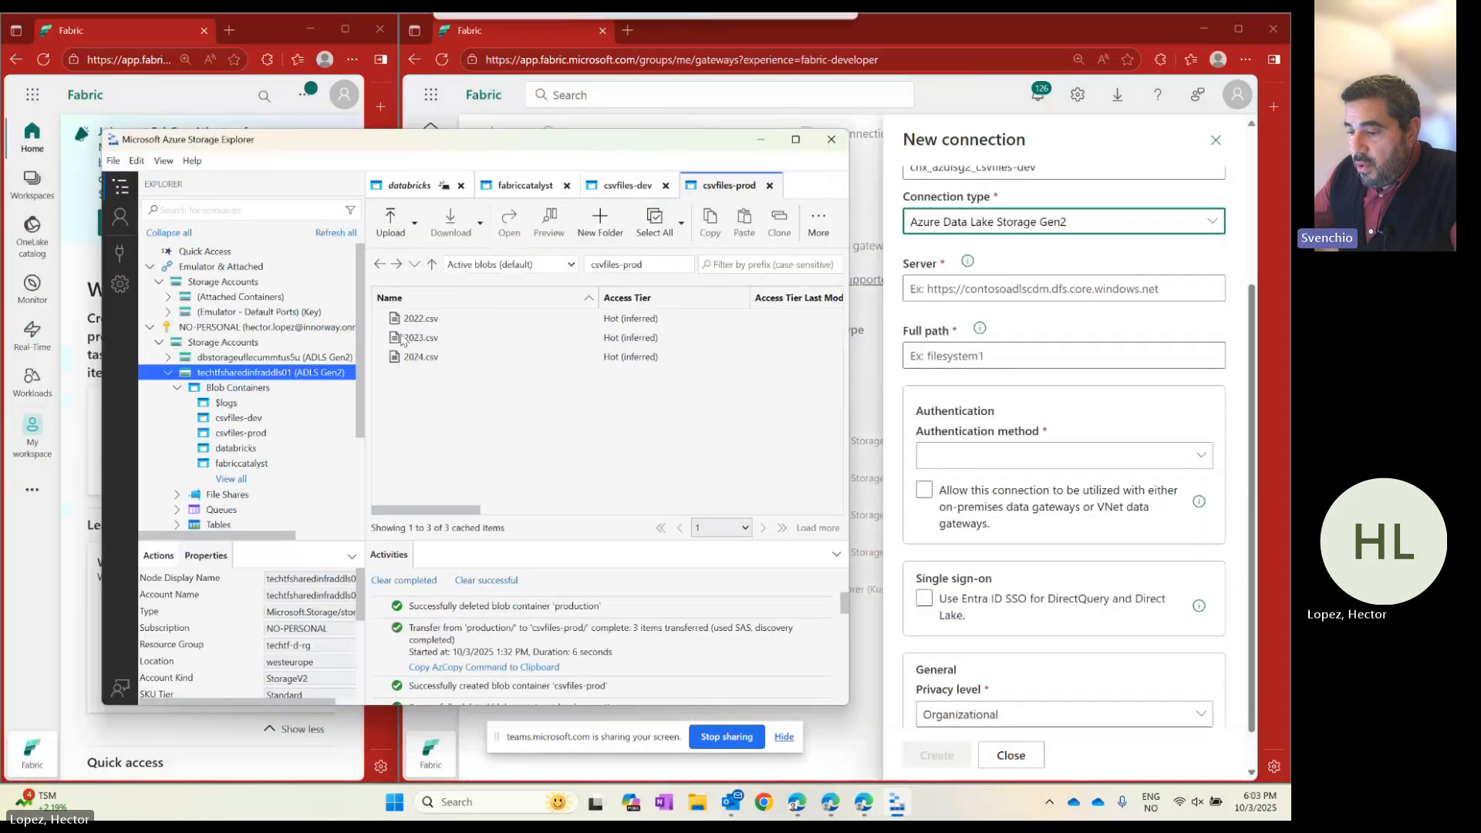
click(241, 419)
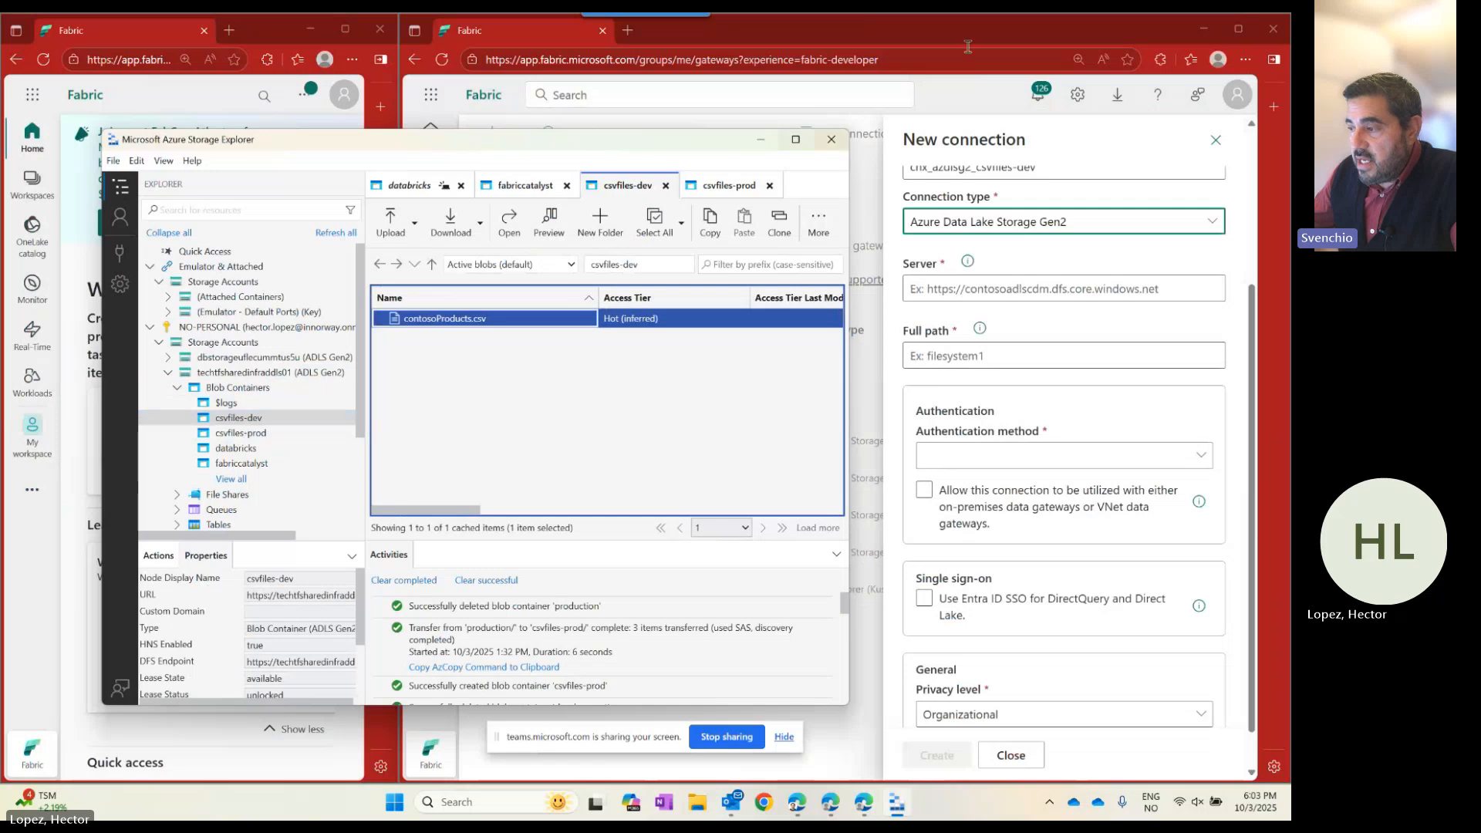
click(760, 139)
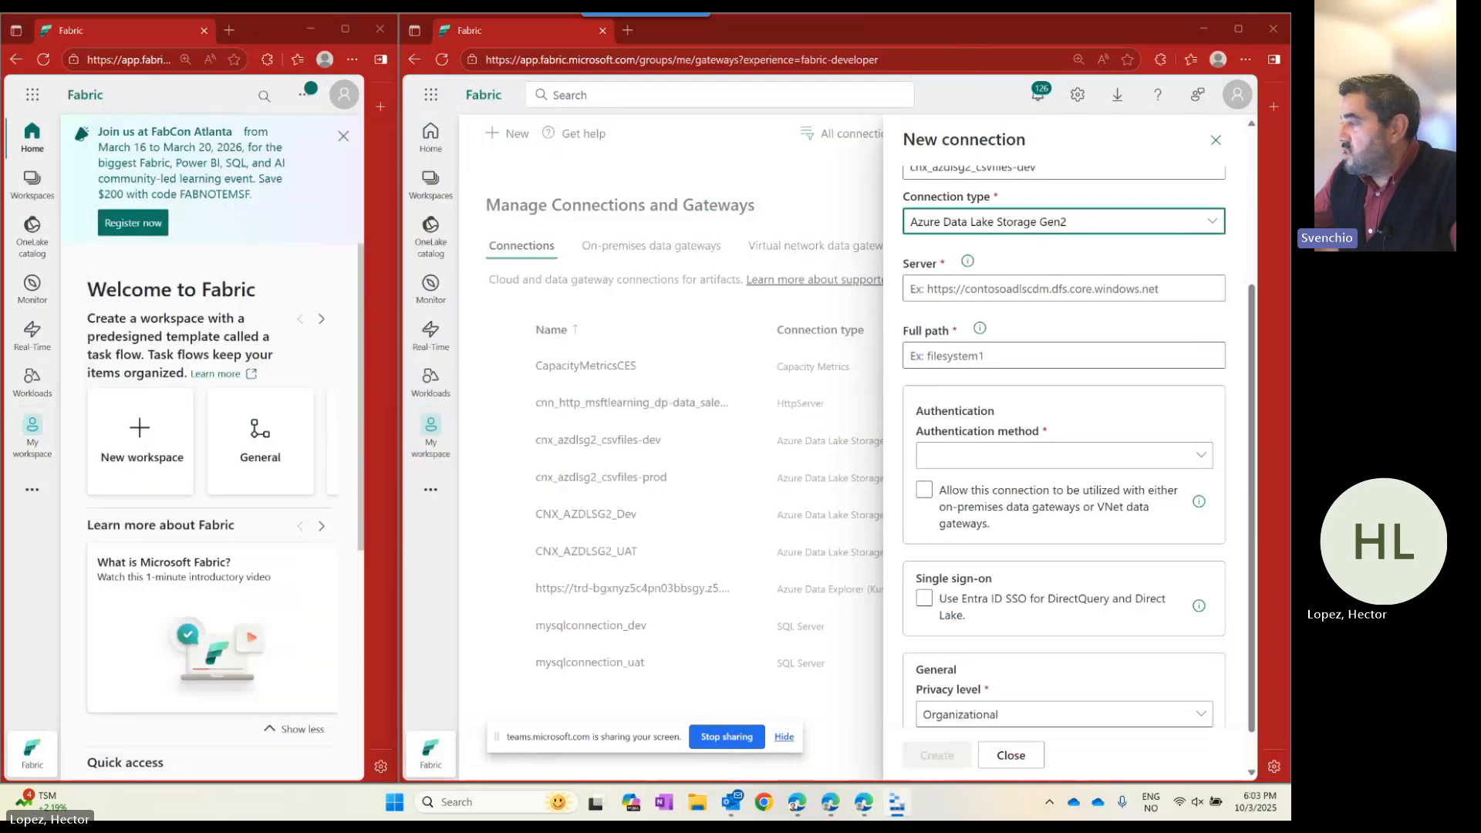
click(1221, 144)
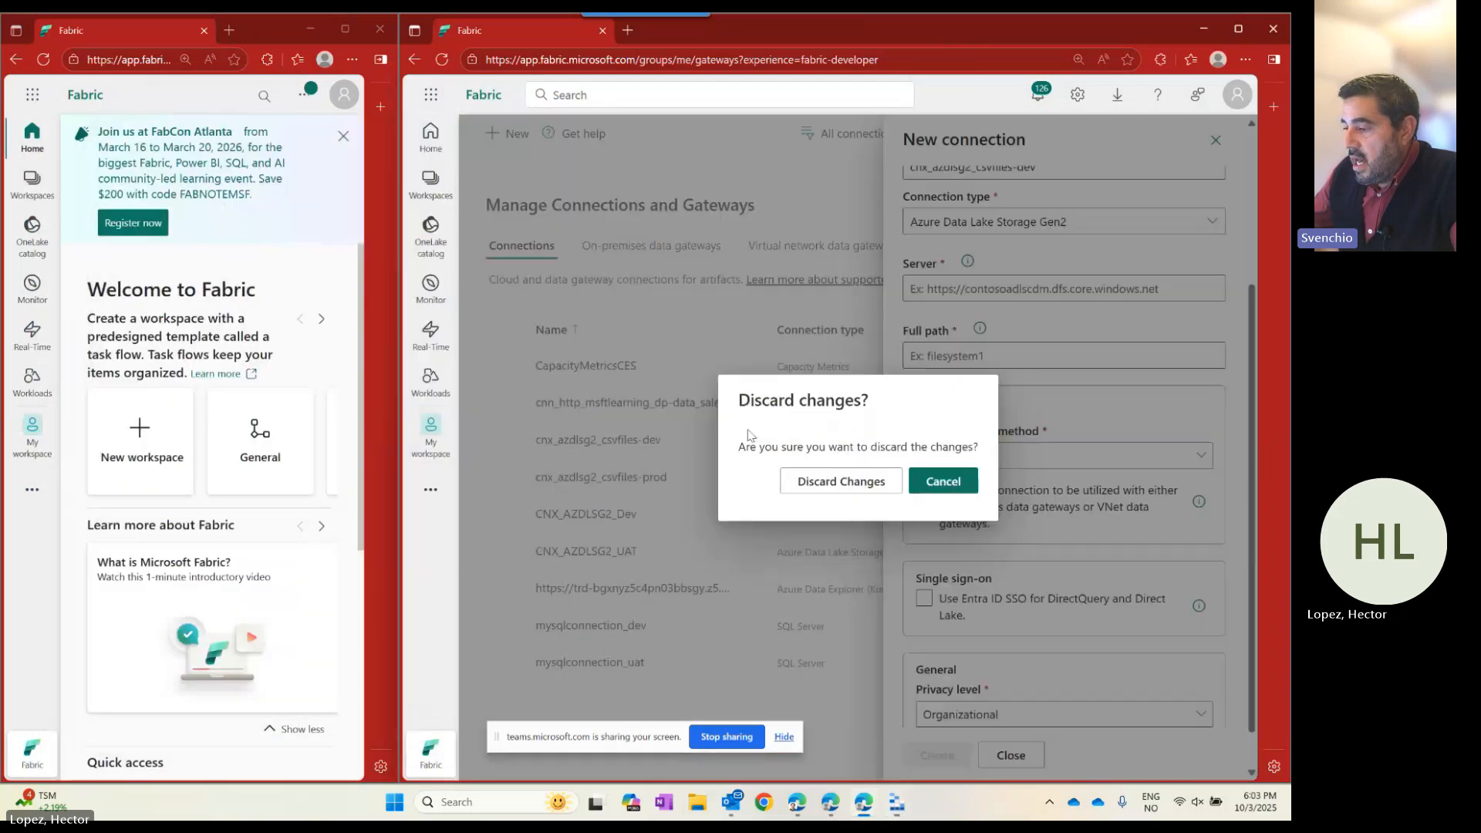
Discard the new connection and review cnx_azdlsg2_csvfiles-dev's server address and full path.
click(839, 479)
click(608, 439)
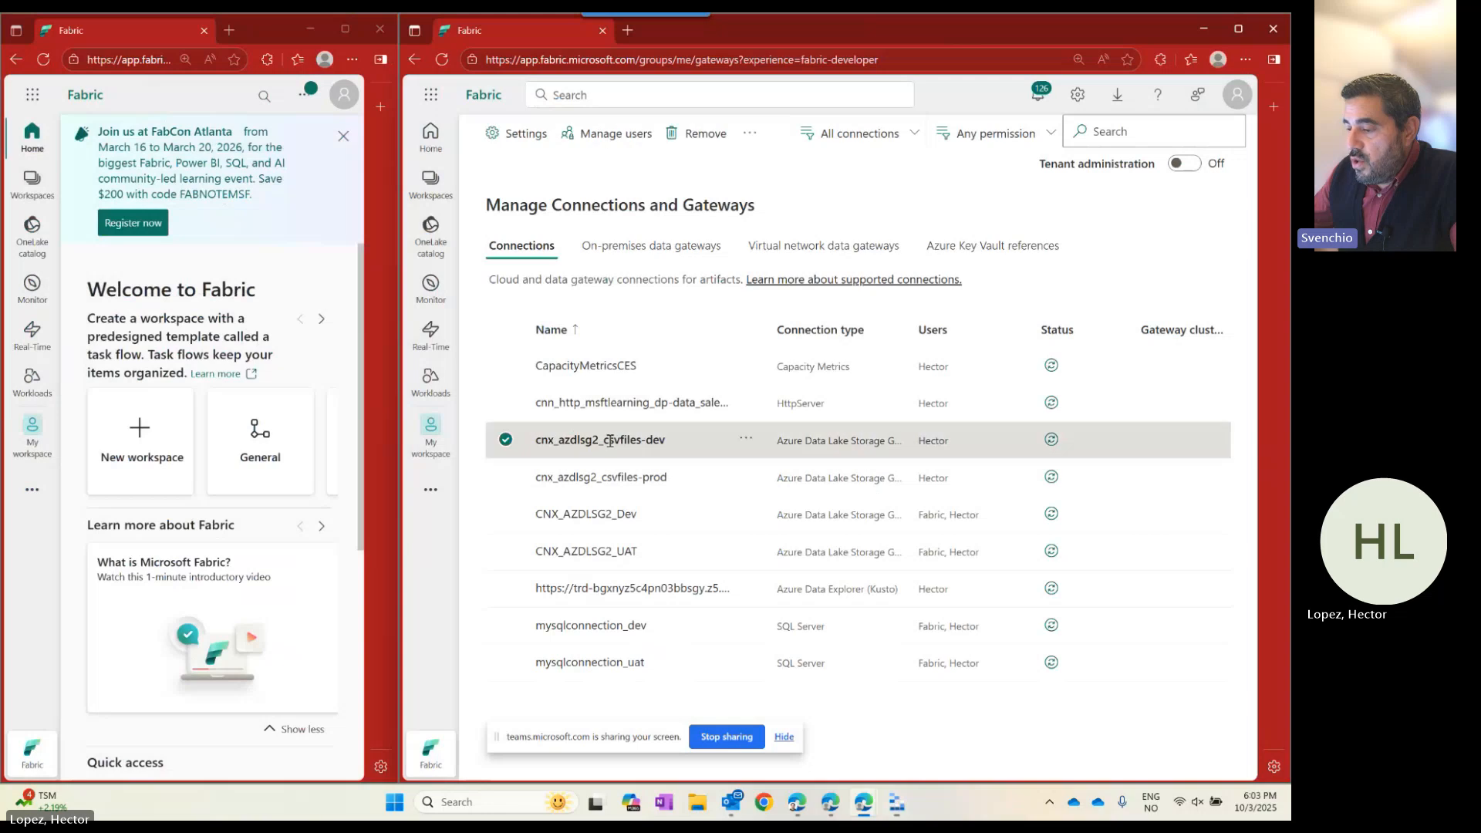
click(750, 445)
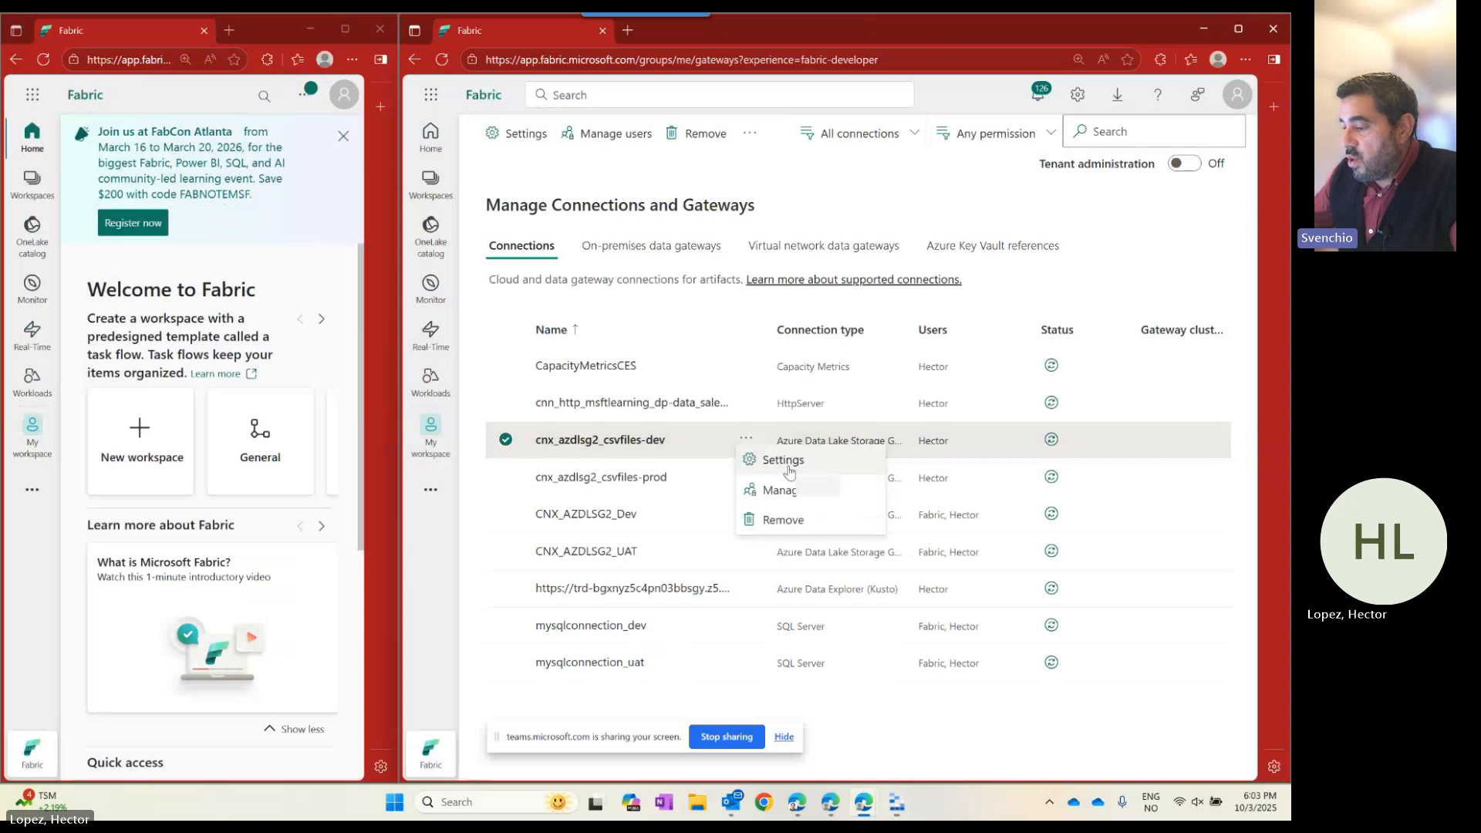
click(783, 459)
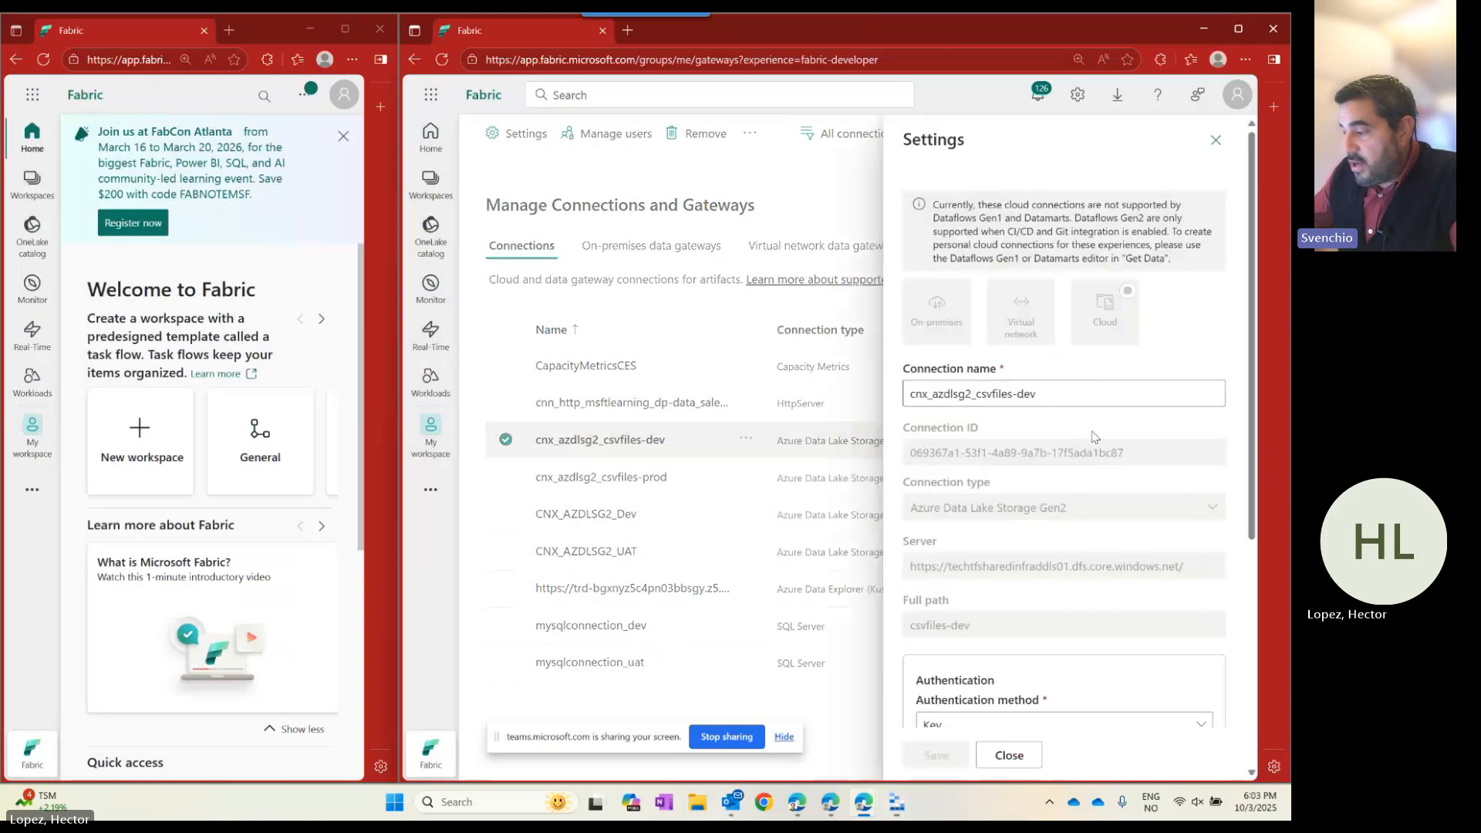
scroll(1088, 434, down, 2)
drag(1197, 424, 895, 439)
drag(990, 474, 865, 468)
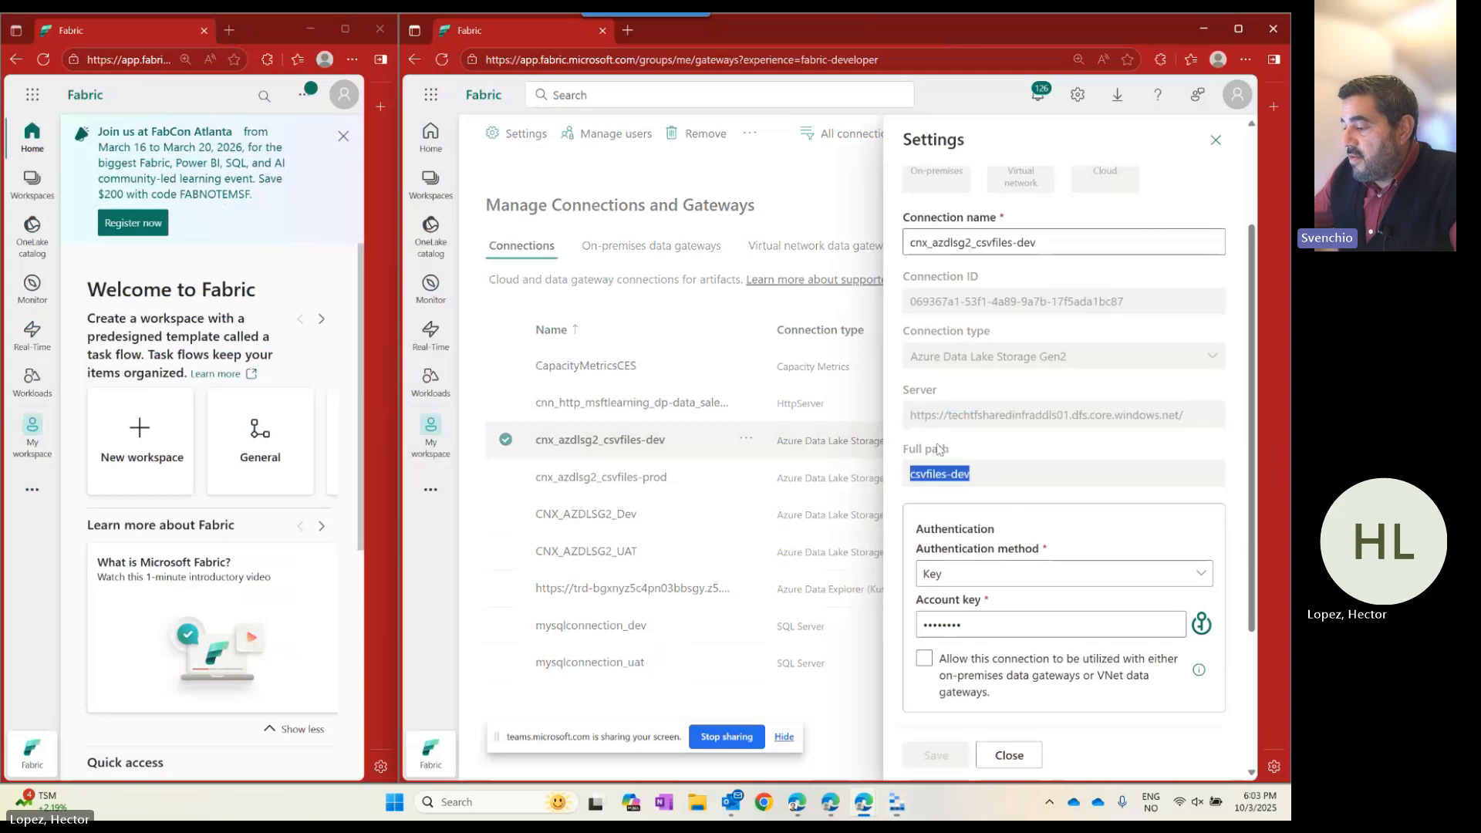
click(1024, 764)
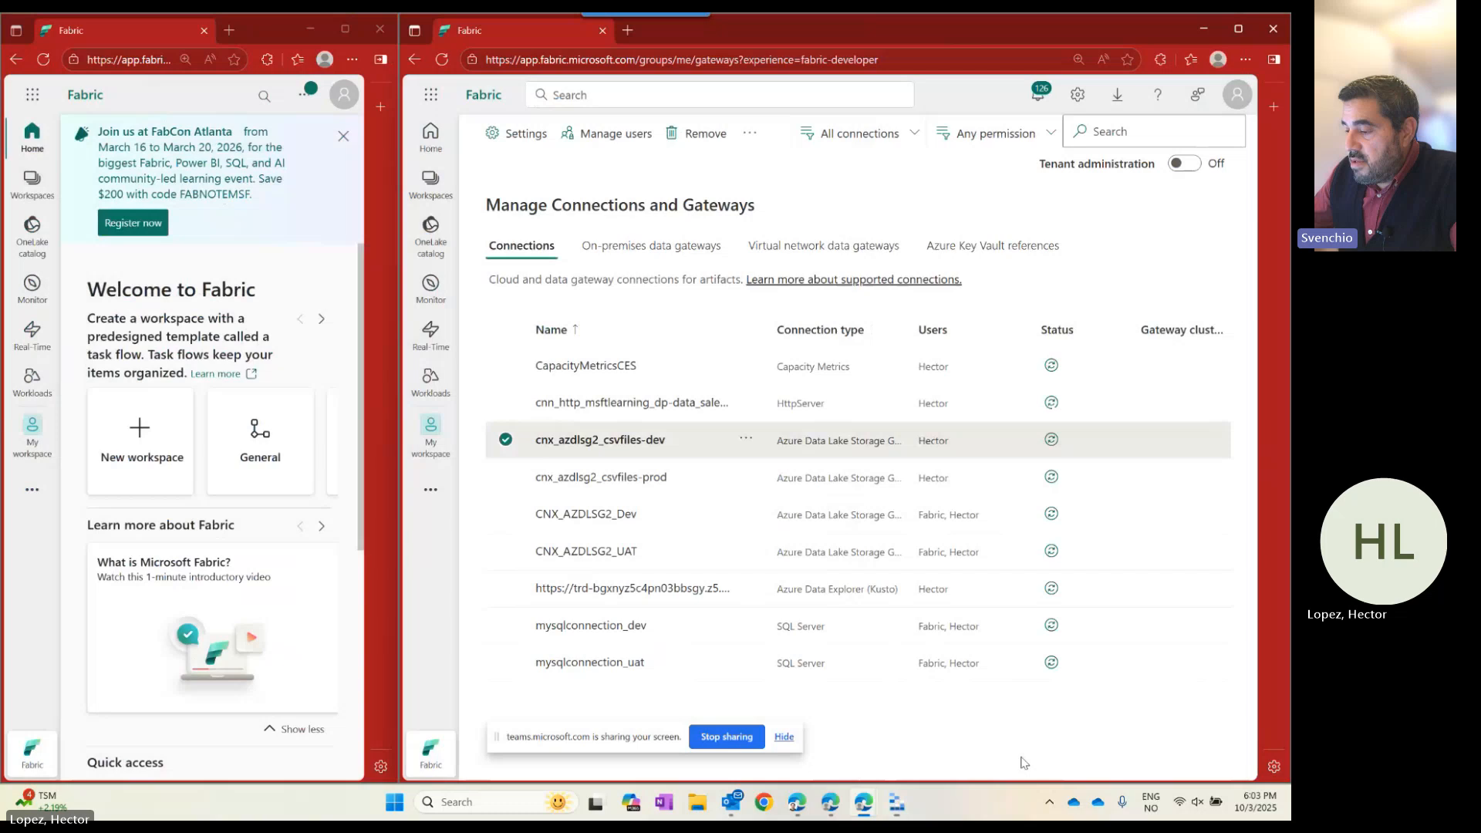
Review cnx_azdlsg2_csvfiles-prod's csvfiles-prod path and connection ID, then widen the Fabric home window.
click(640, 480)
click(746, 476)
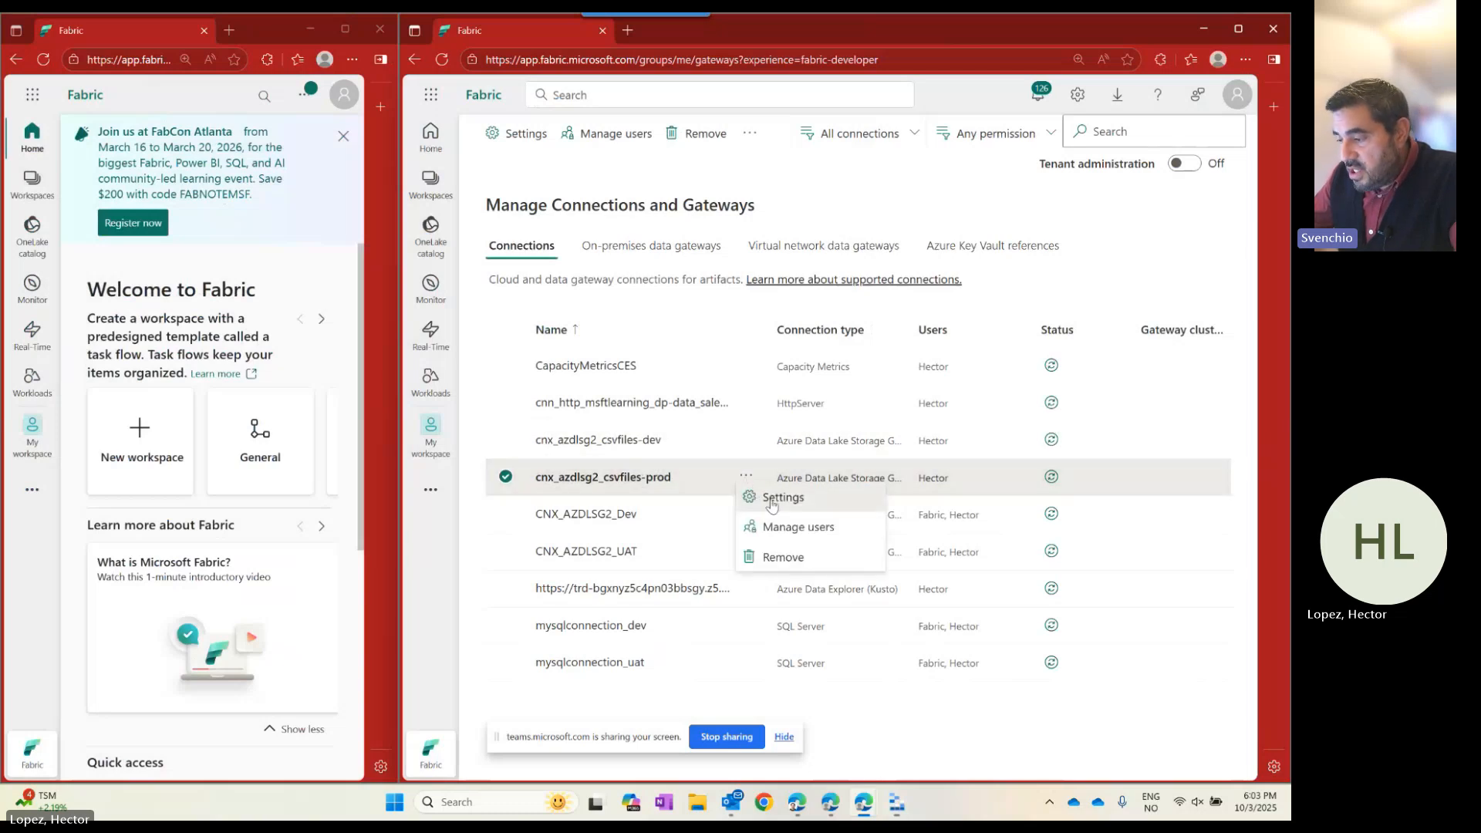
click(779, 500)
scroll(1015, 573, down, 2)
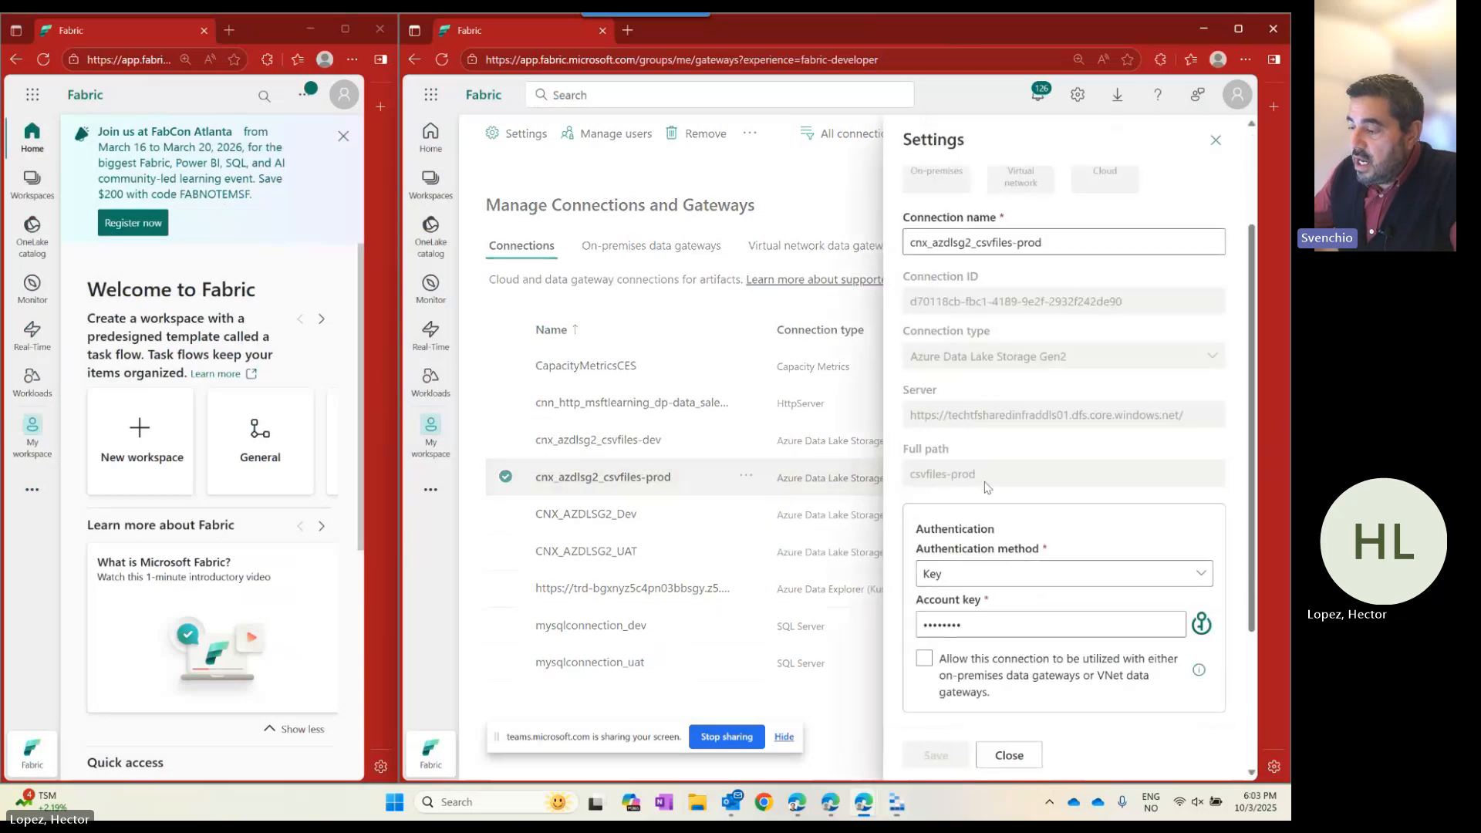
drag(985, 484, 901, 480)
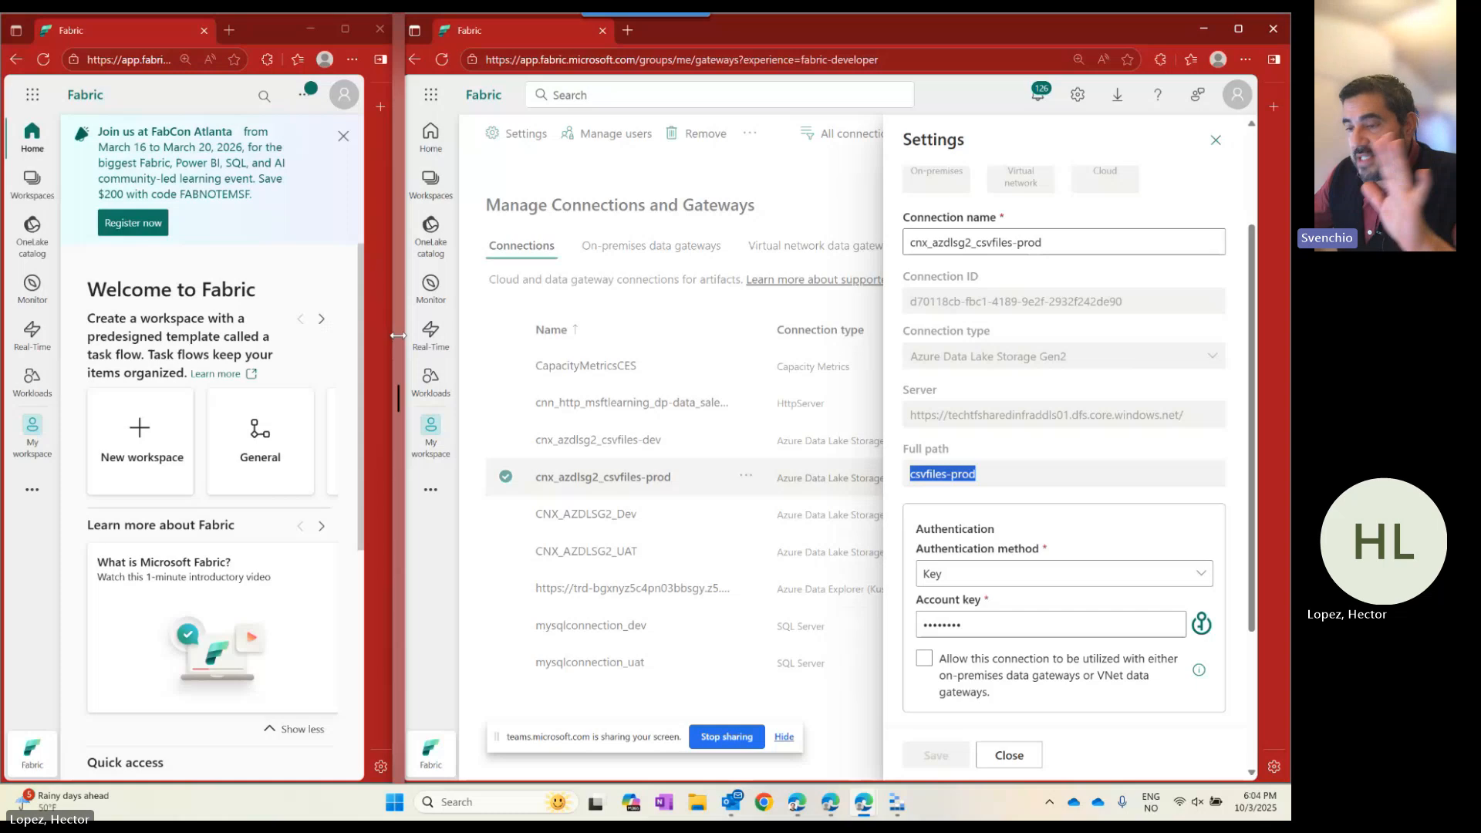
drag(398, 335, 397, 334)
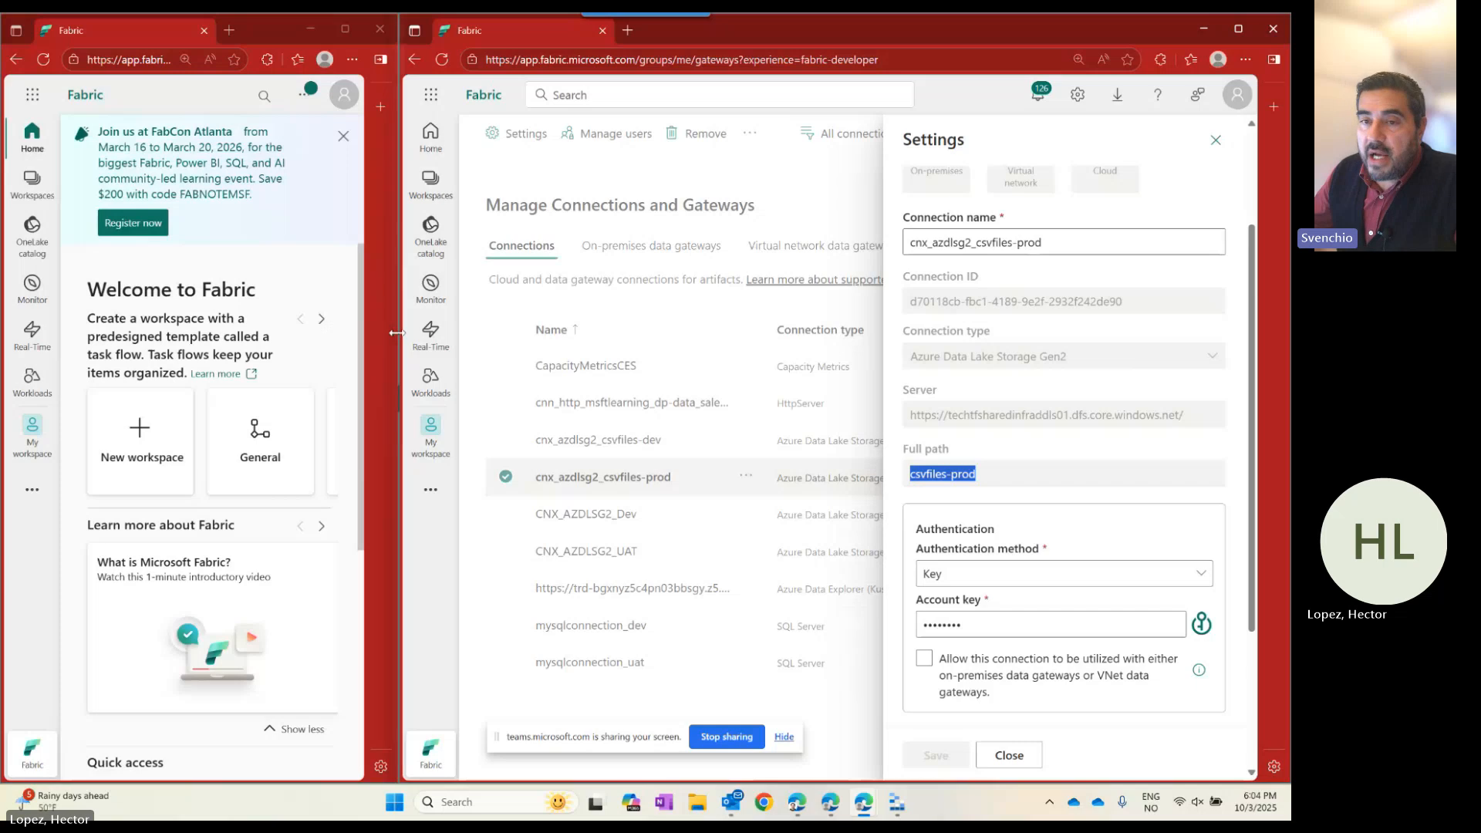
click(1151, 302)
drag(1150, 302, 845, 319)
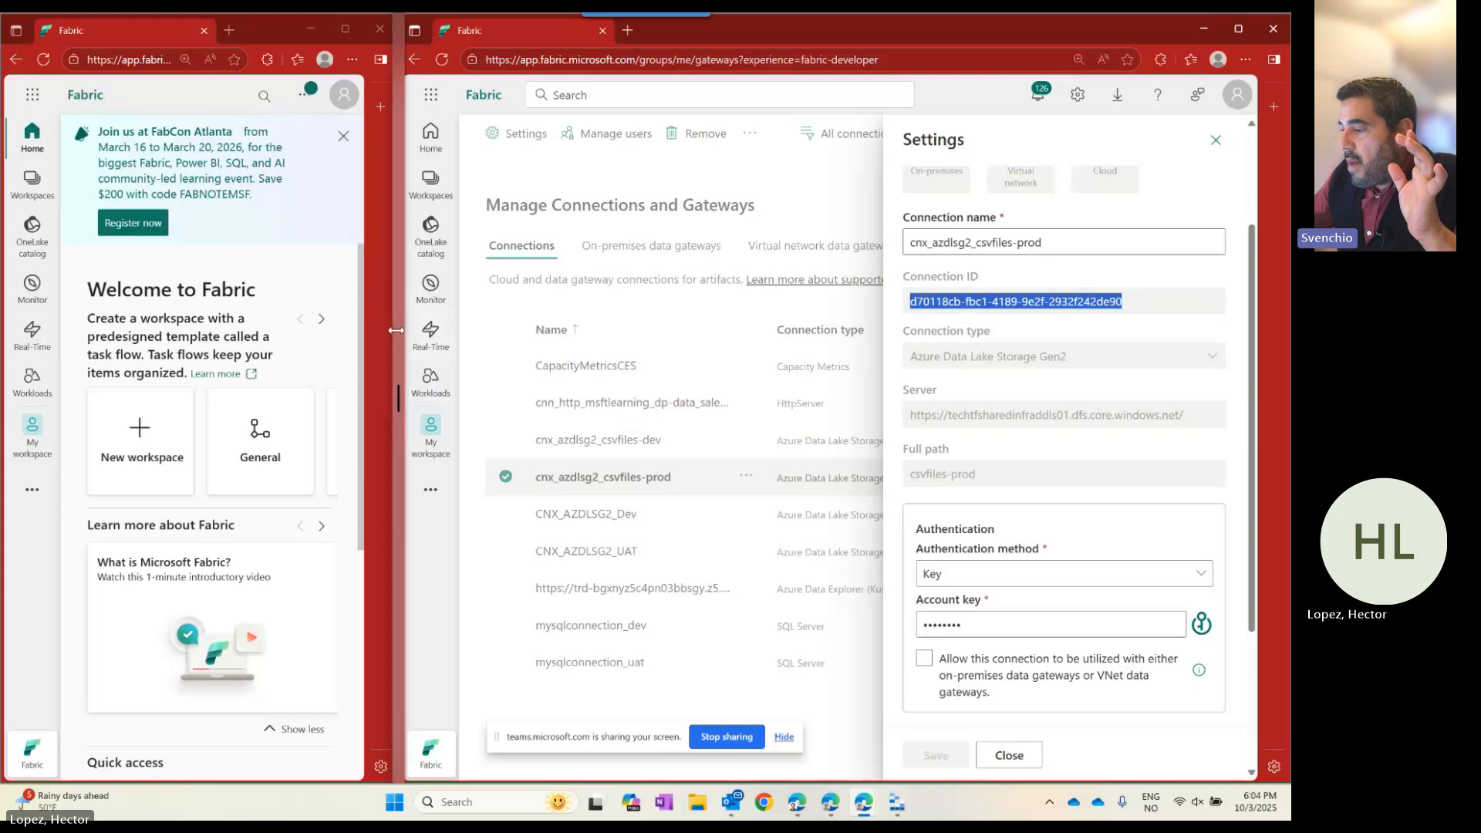
drag(396, 330, 910, 328)
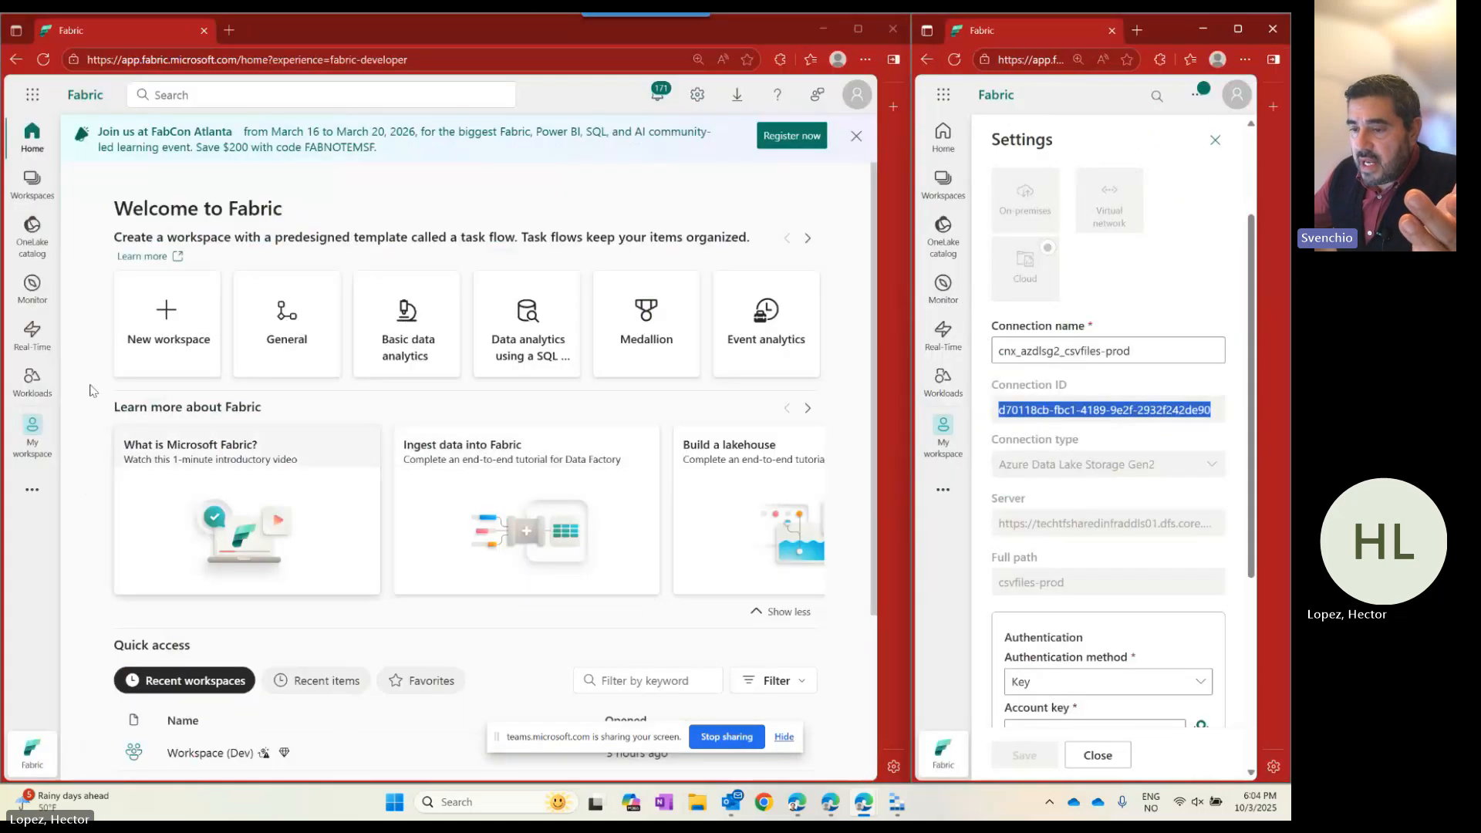
Go to Workspace (Dev) and open the de_lh_default lakehouse.
click(33, 184)
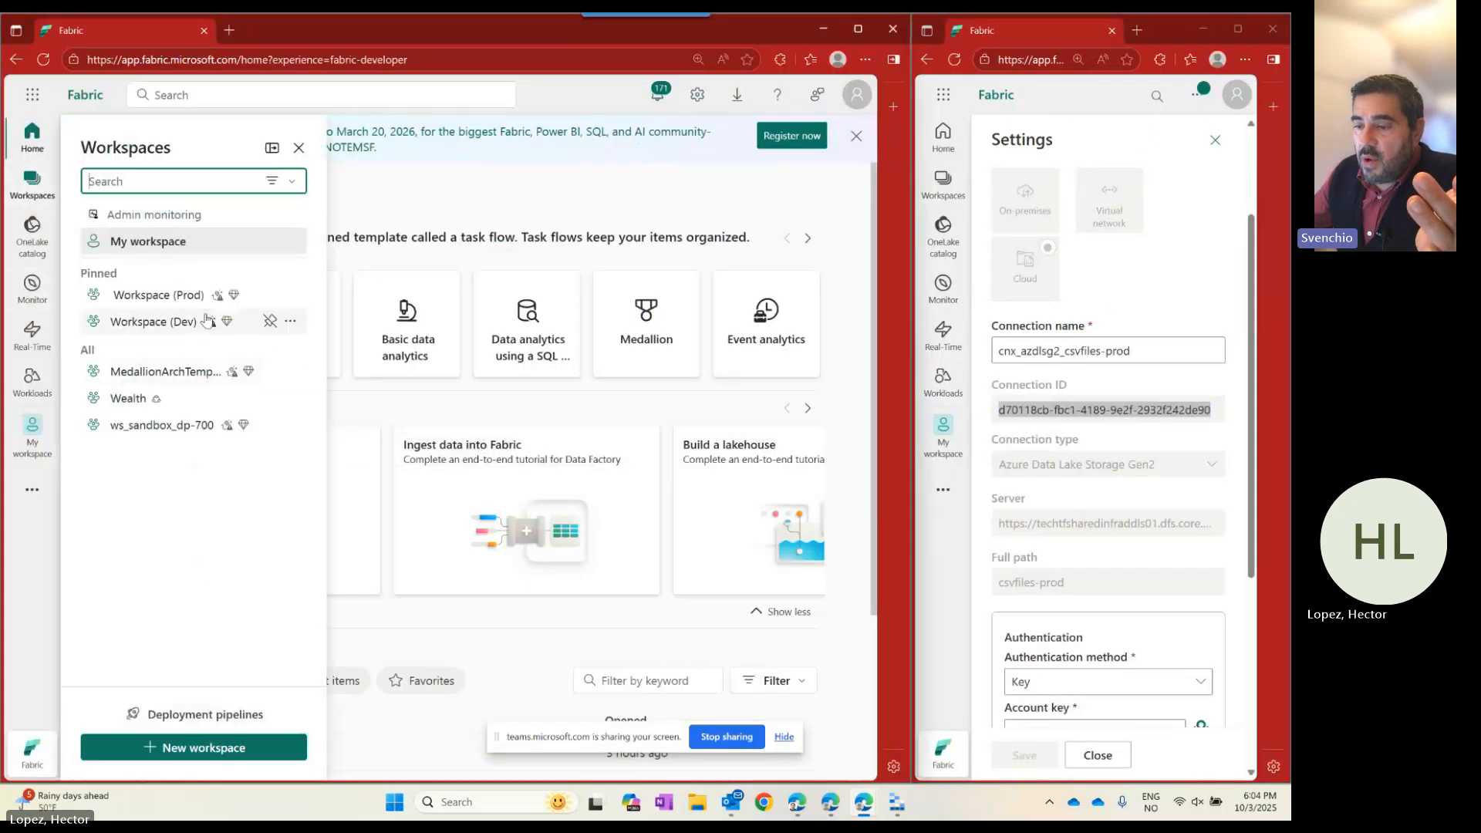
click(147, 323)
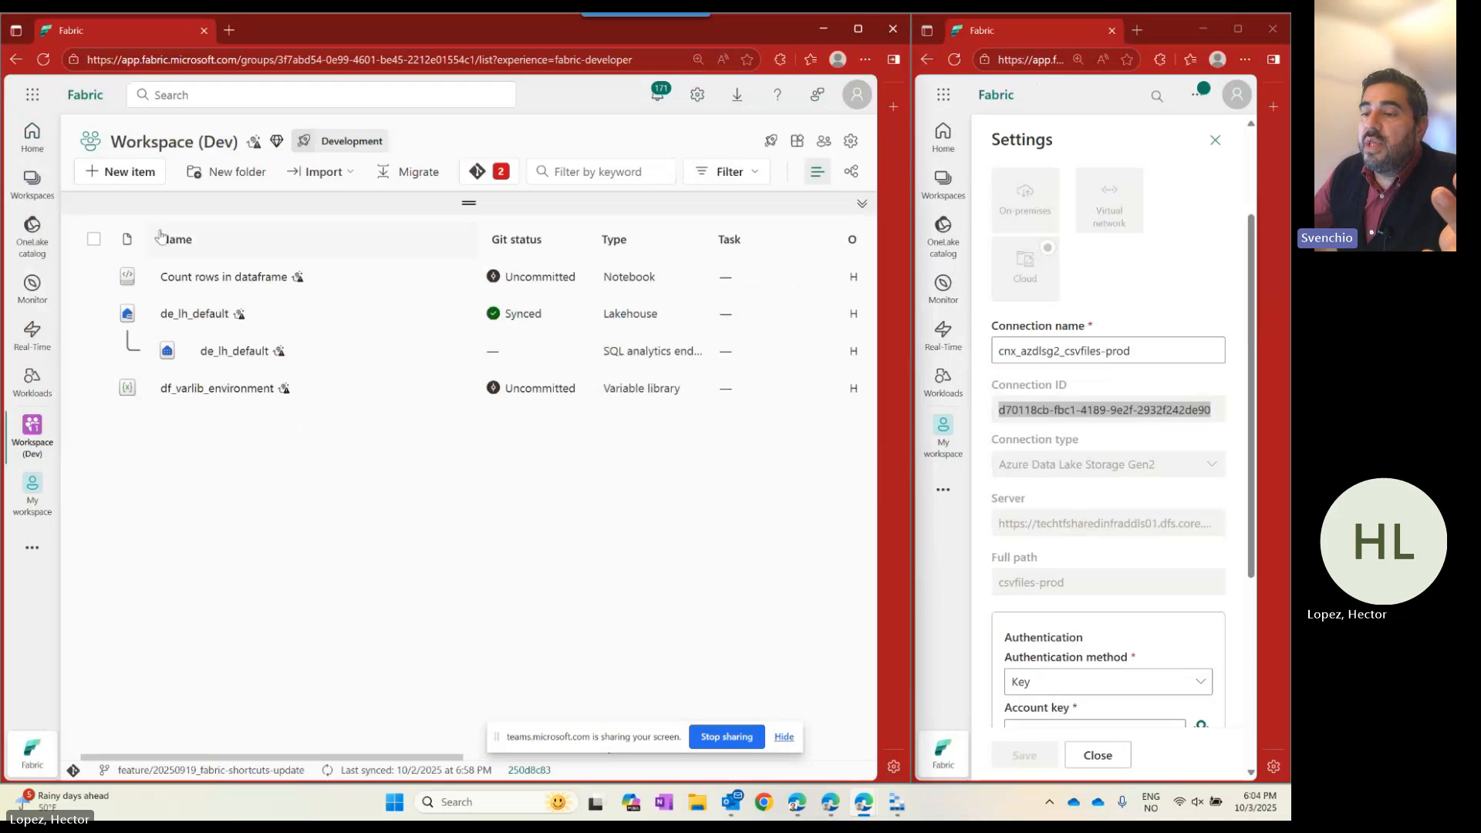
click(192, 315)
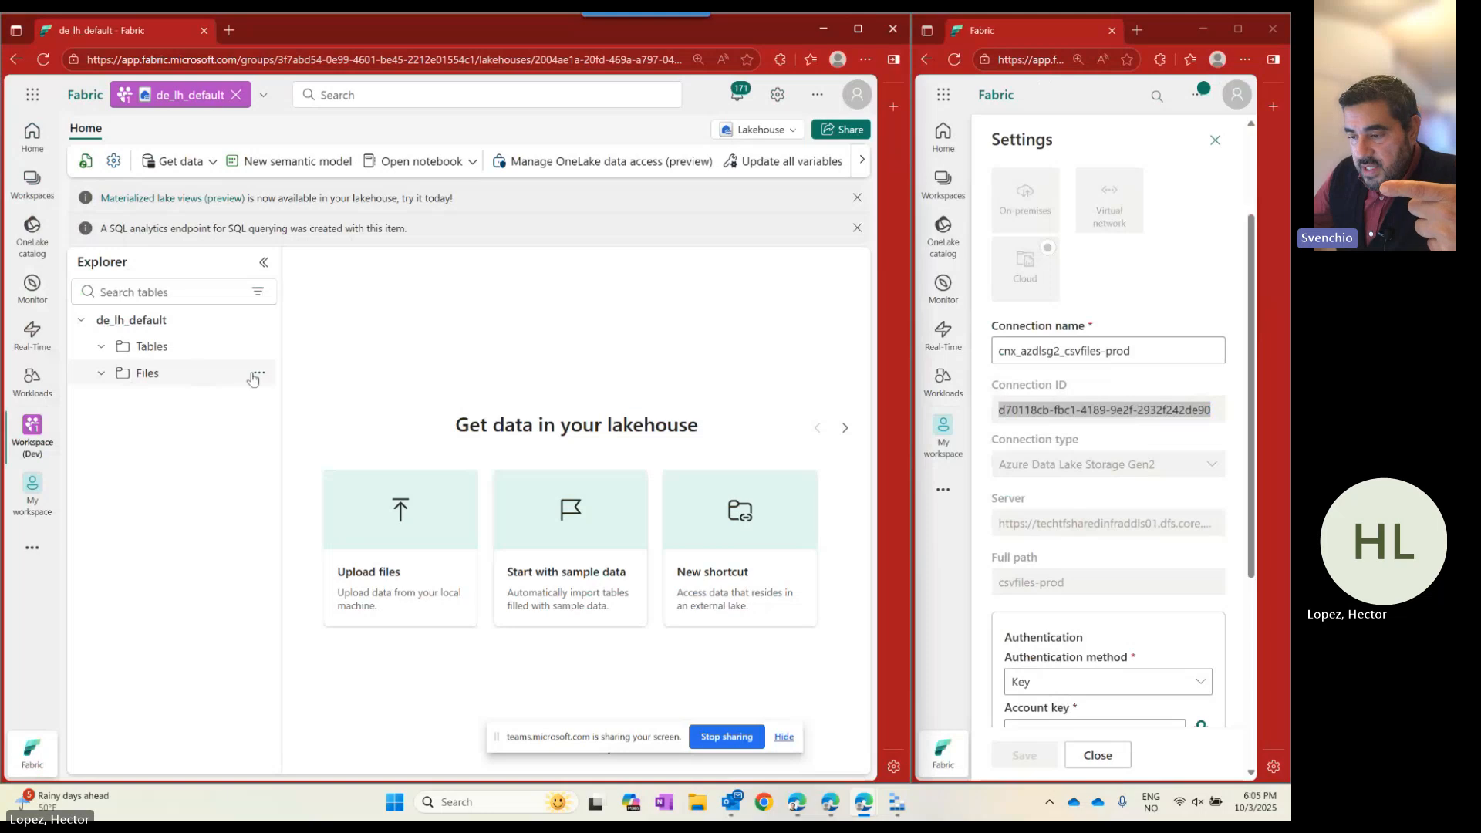
Create an Azure Data Lake Storage Gen2 shortcut under Files to csvfiles-dev via cnx_azdlsg2_csvfiles-dev.
click(259, 376)
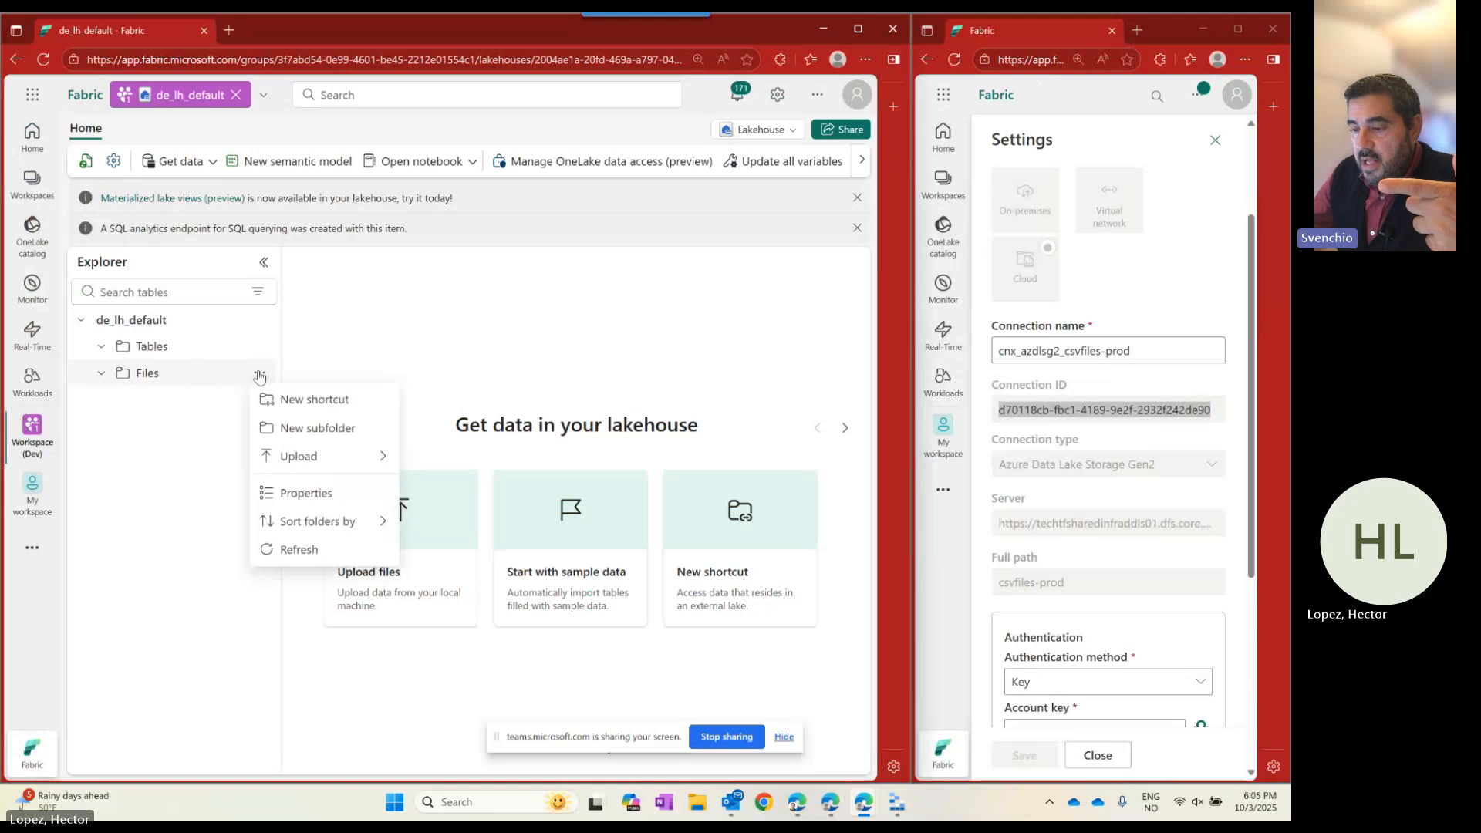
click(297, 398)
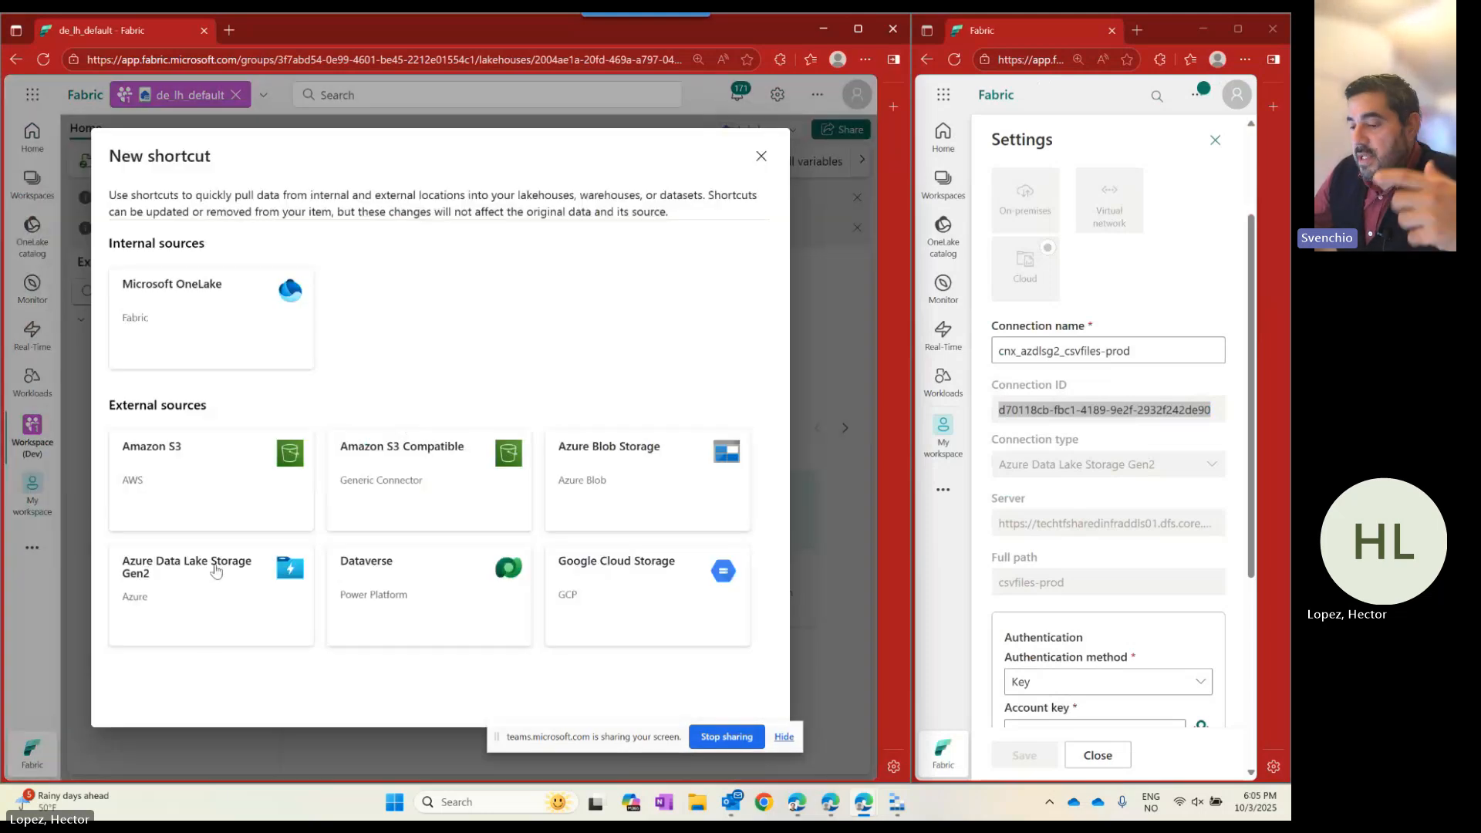
click(216, 570)
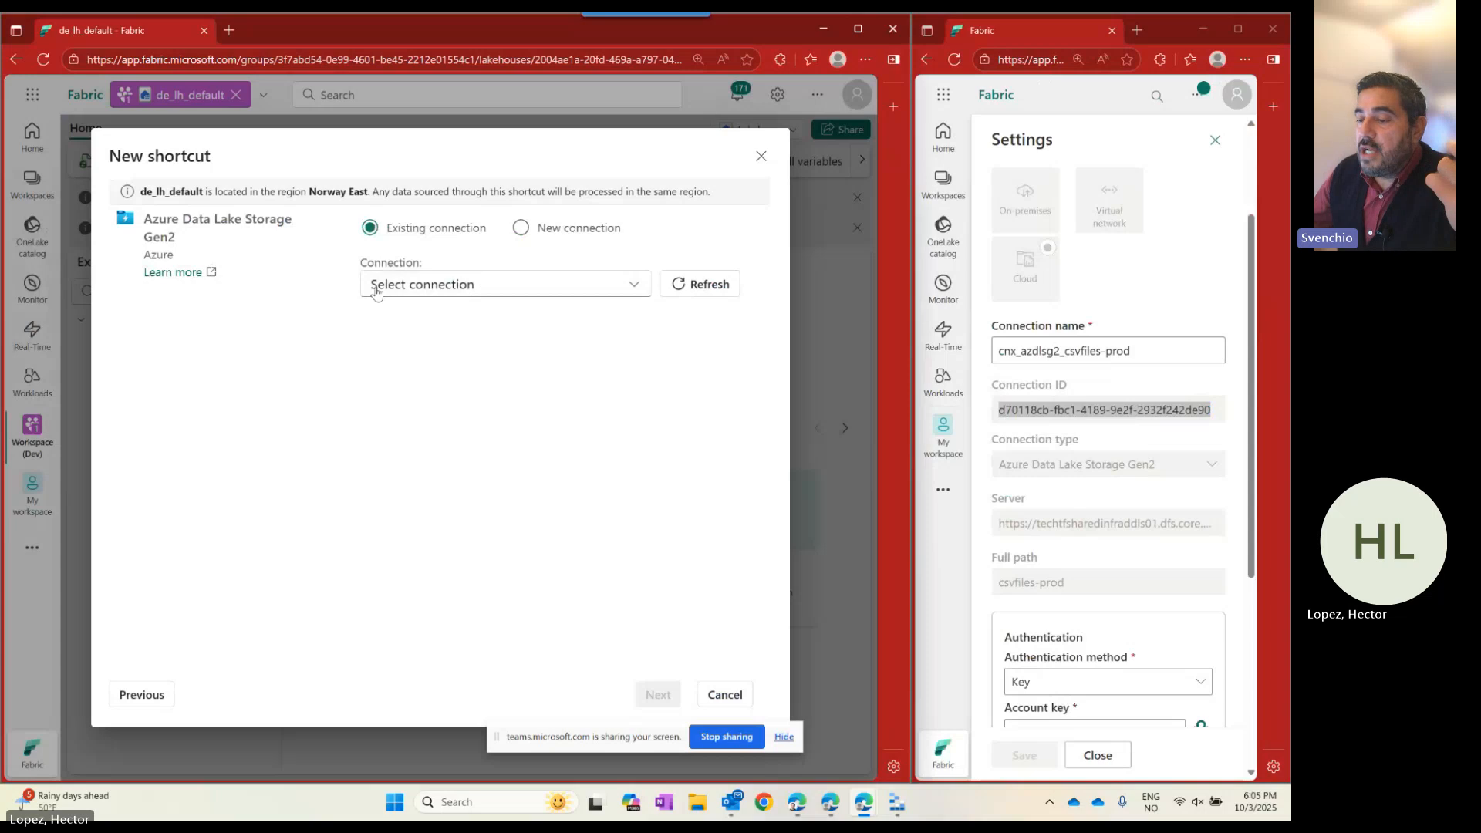
click(610, 287)
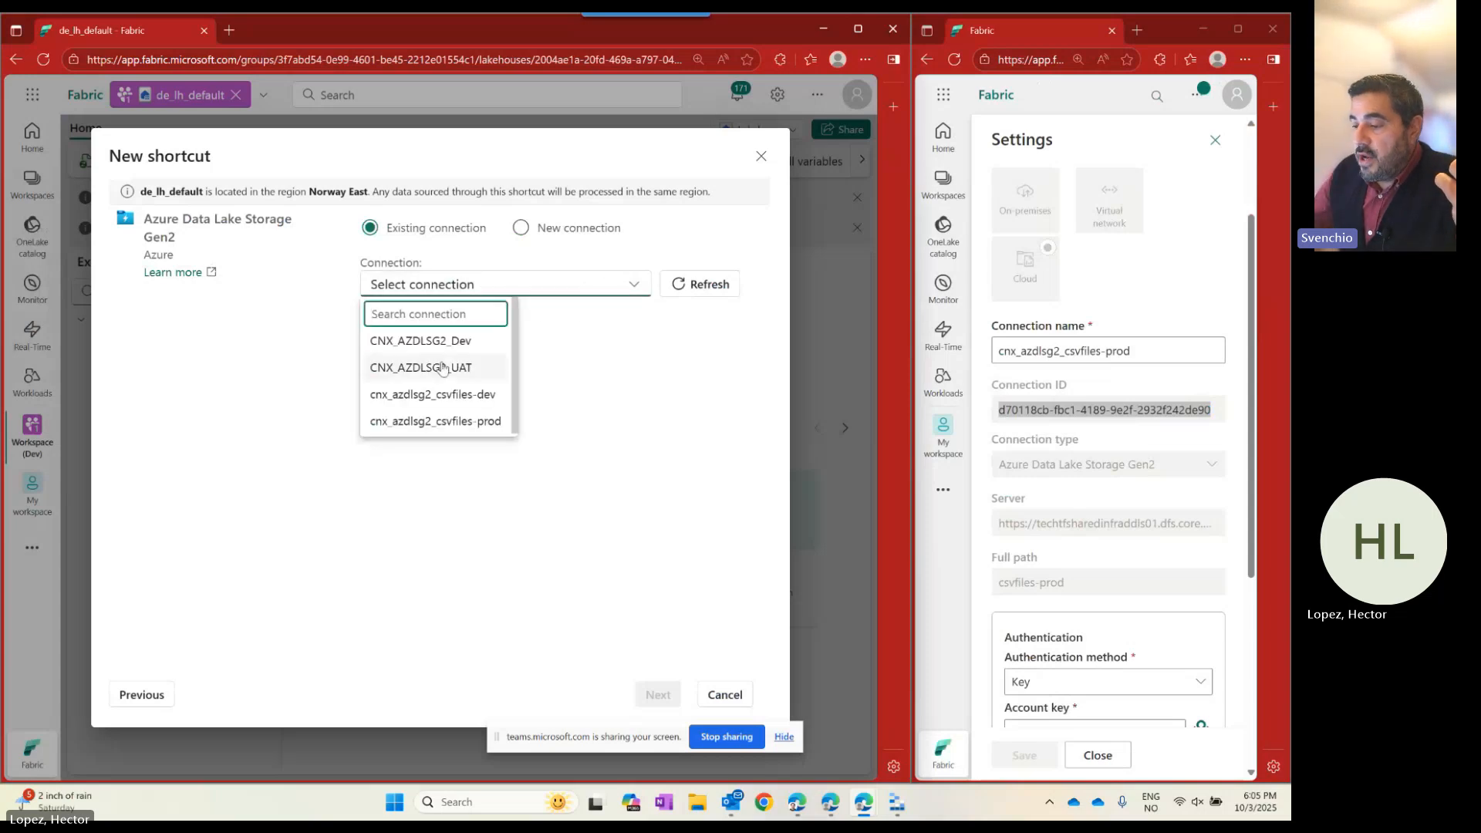
click(440, 397)
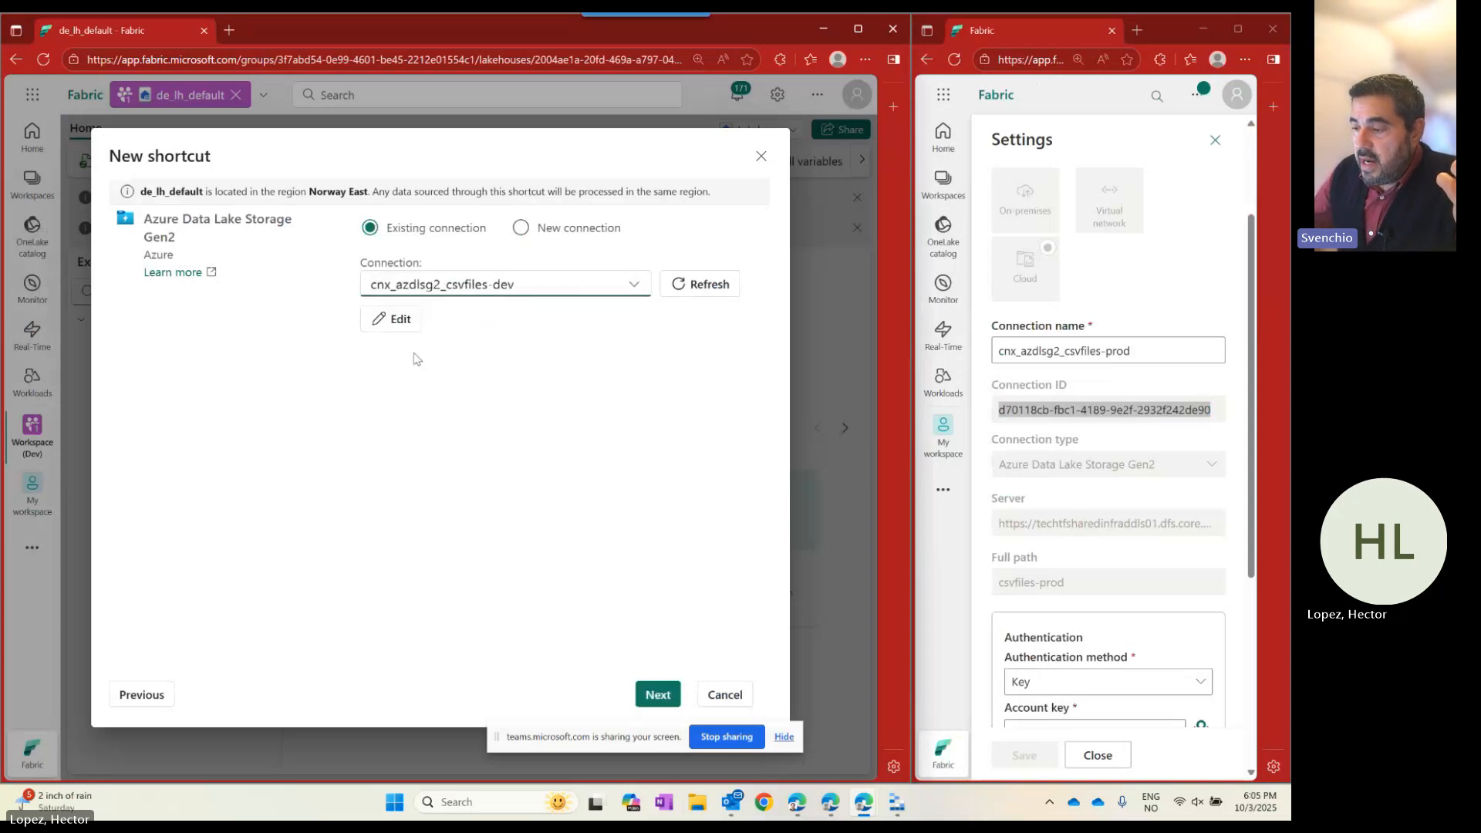
click(658, 694)
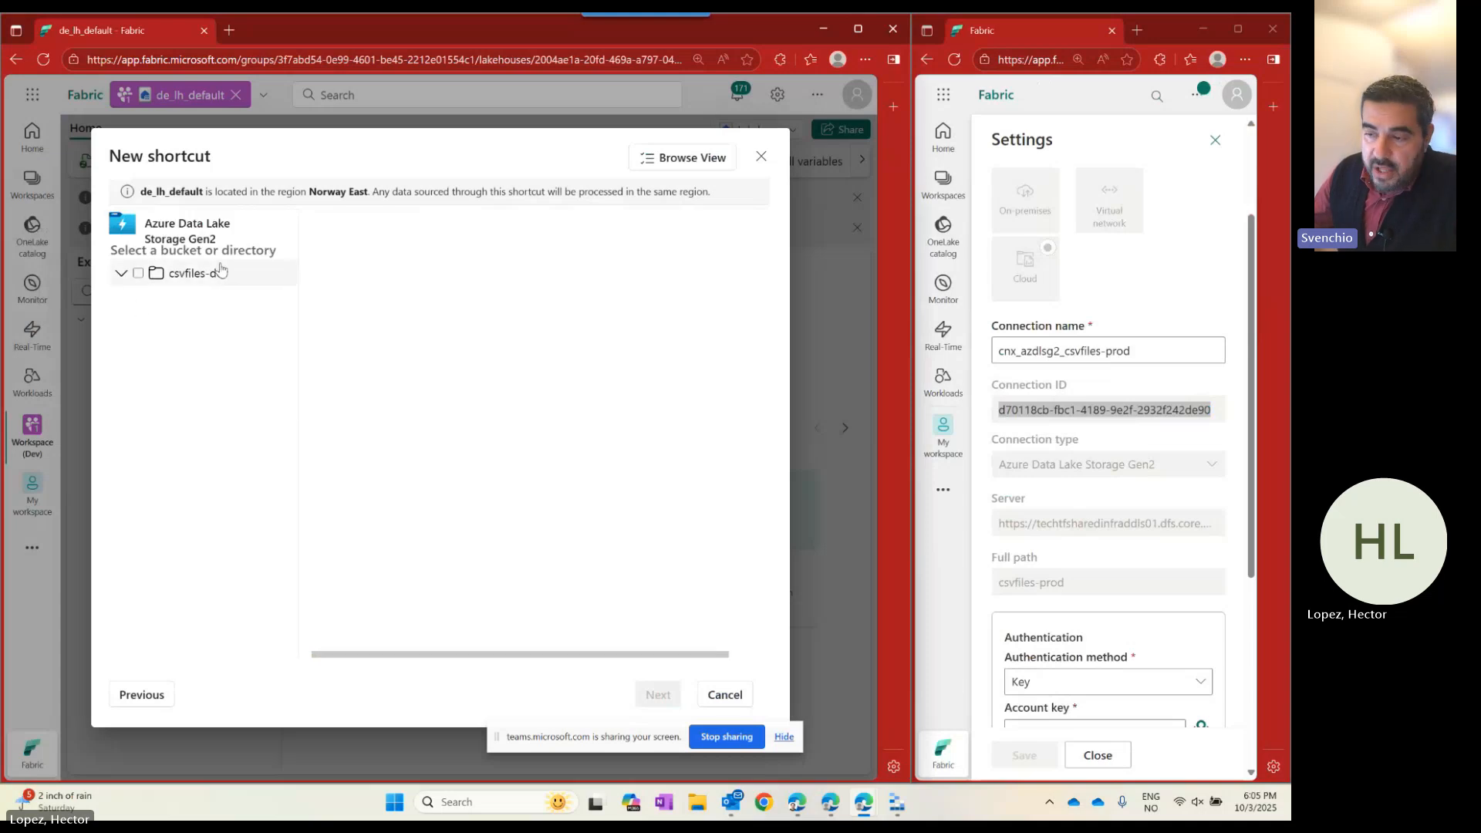
click(138, 273)
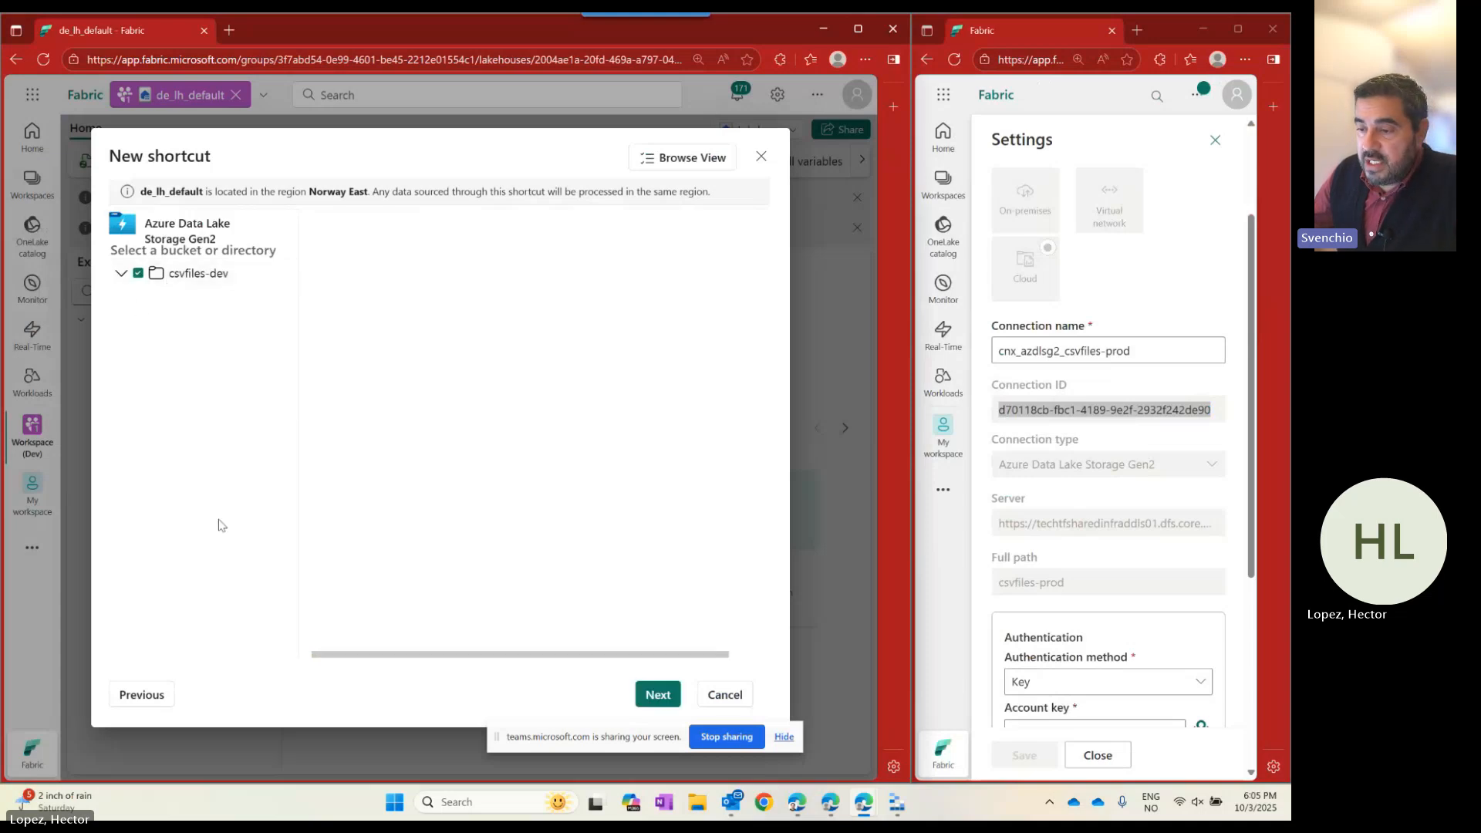
click(658, 694)
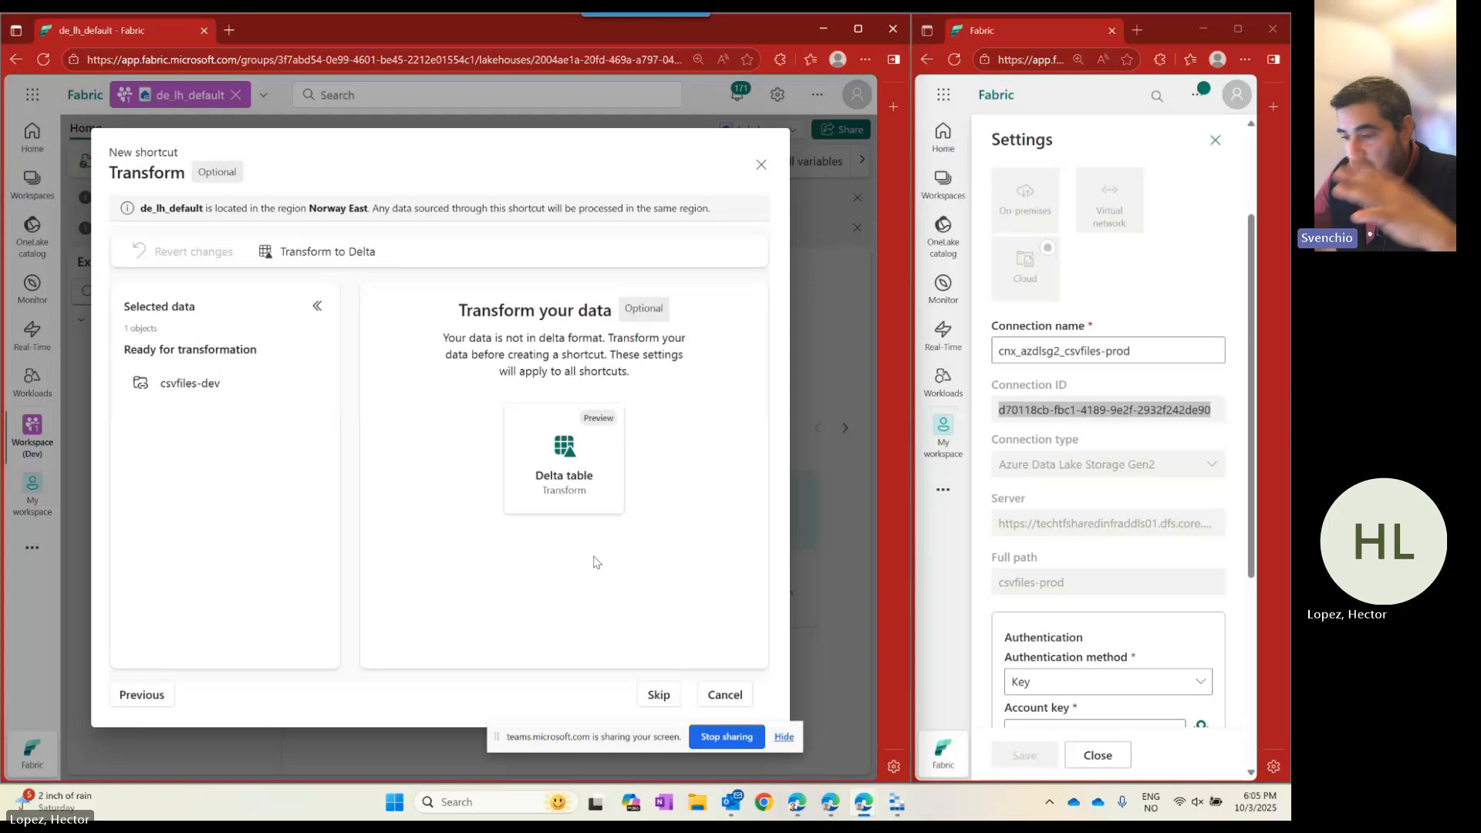
click(658, 695)
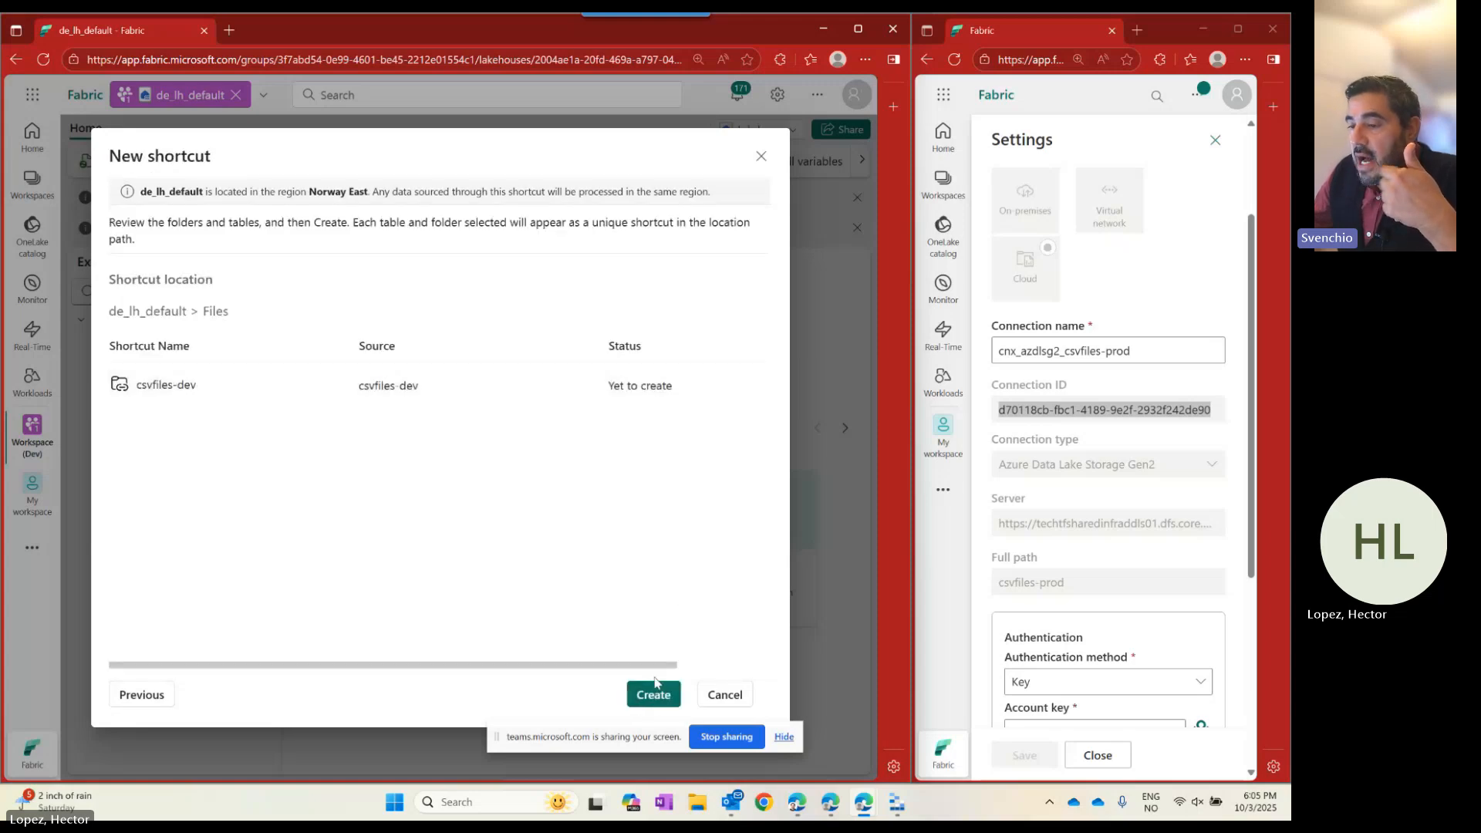
click(654, 697)
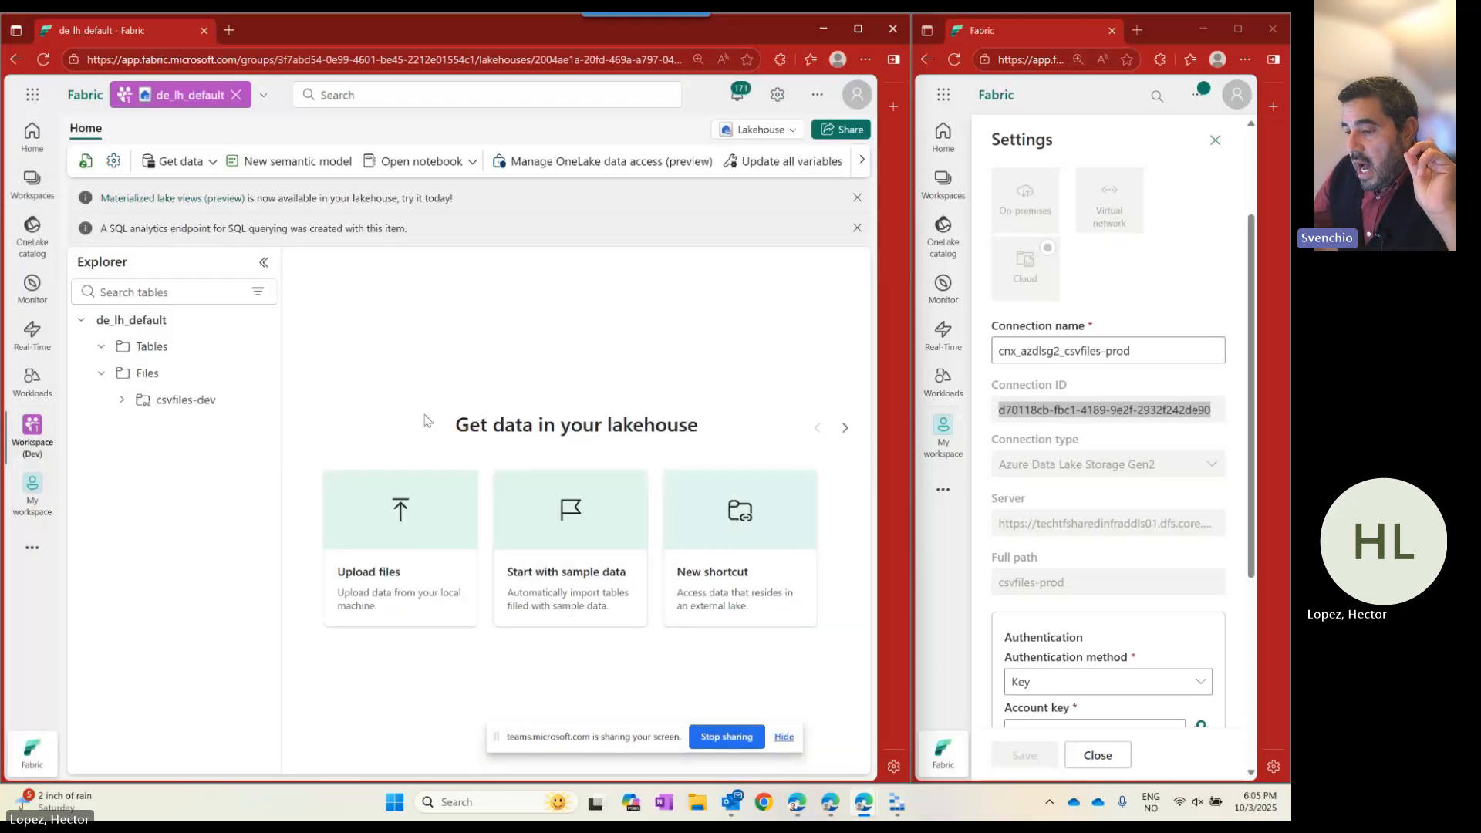
click(259, 402)
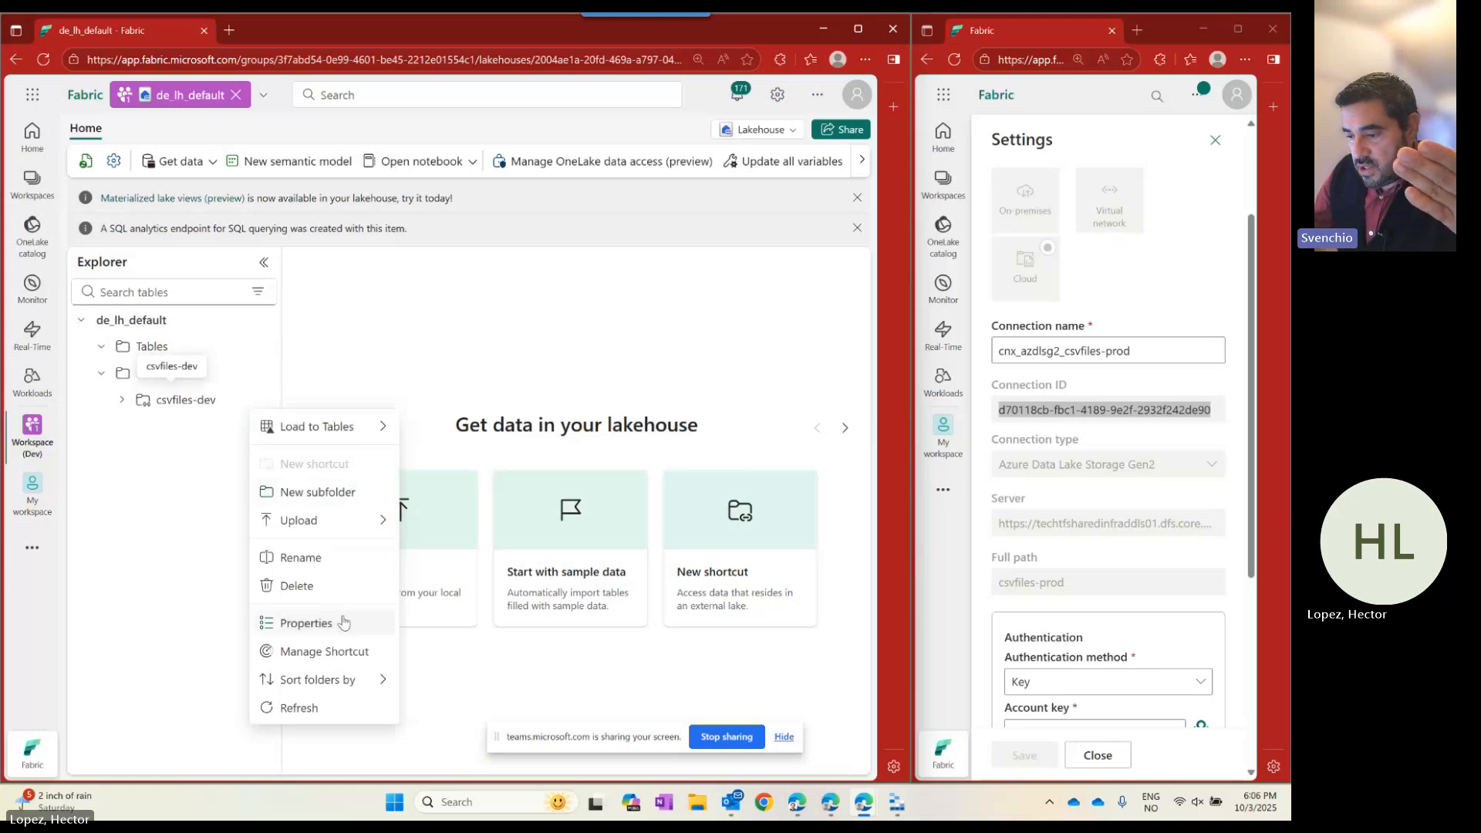
Rename the csvfiles-dev shortcut to csvfiles and open it to see contosoProducts.csv.
click(321, 559)
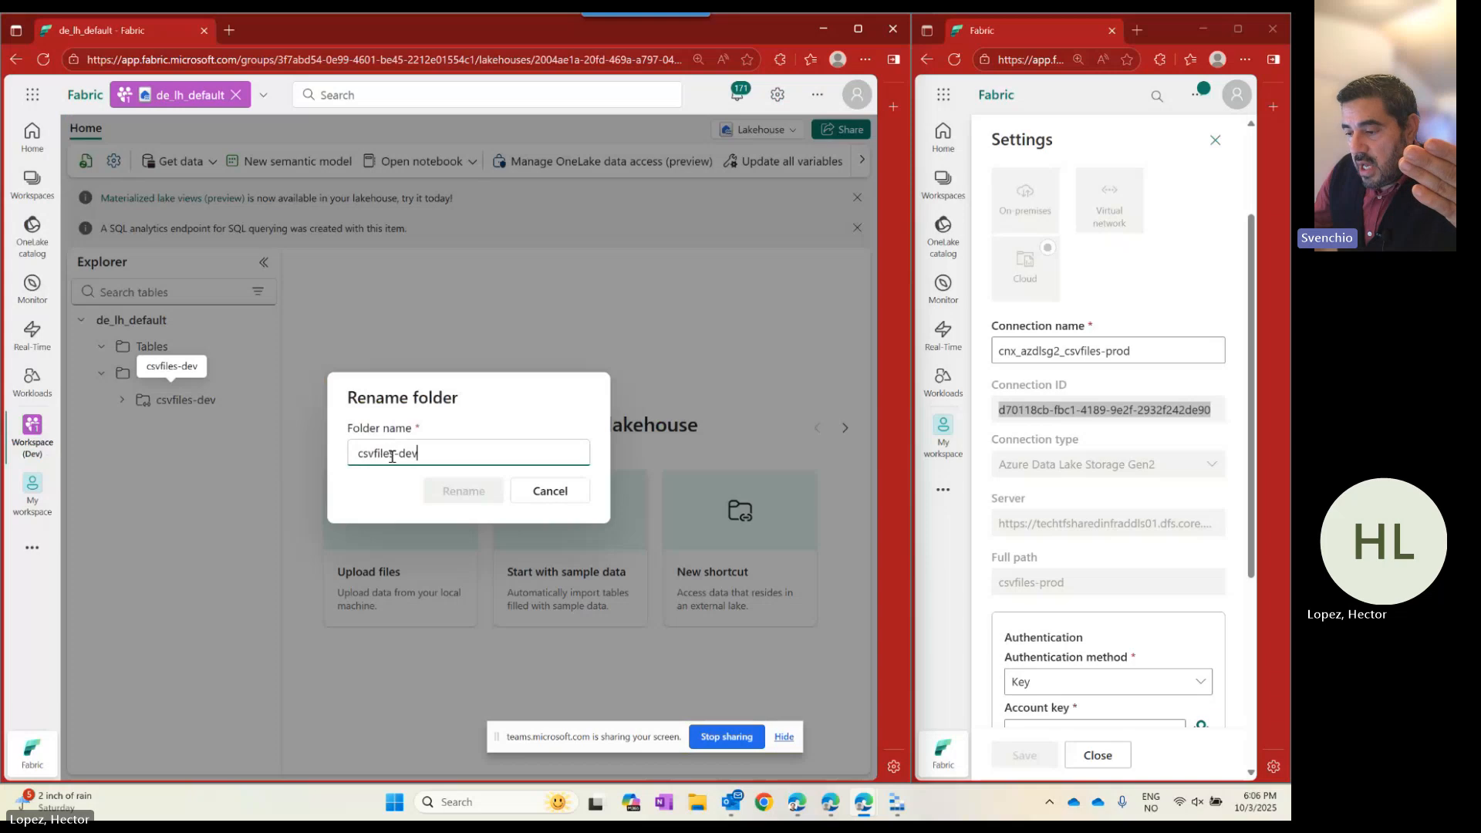
drag(394, 455, 519, 455)
key(BackSpace)
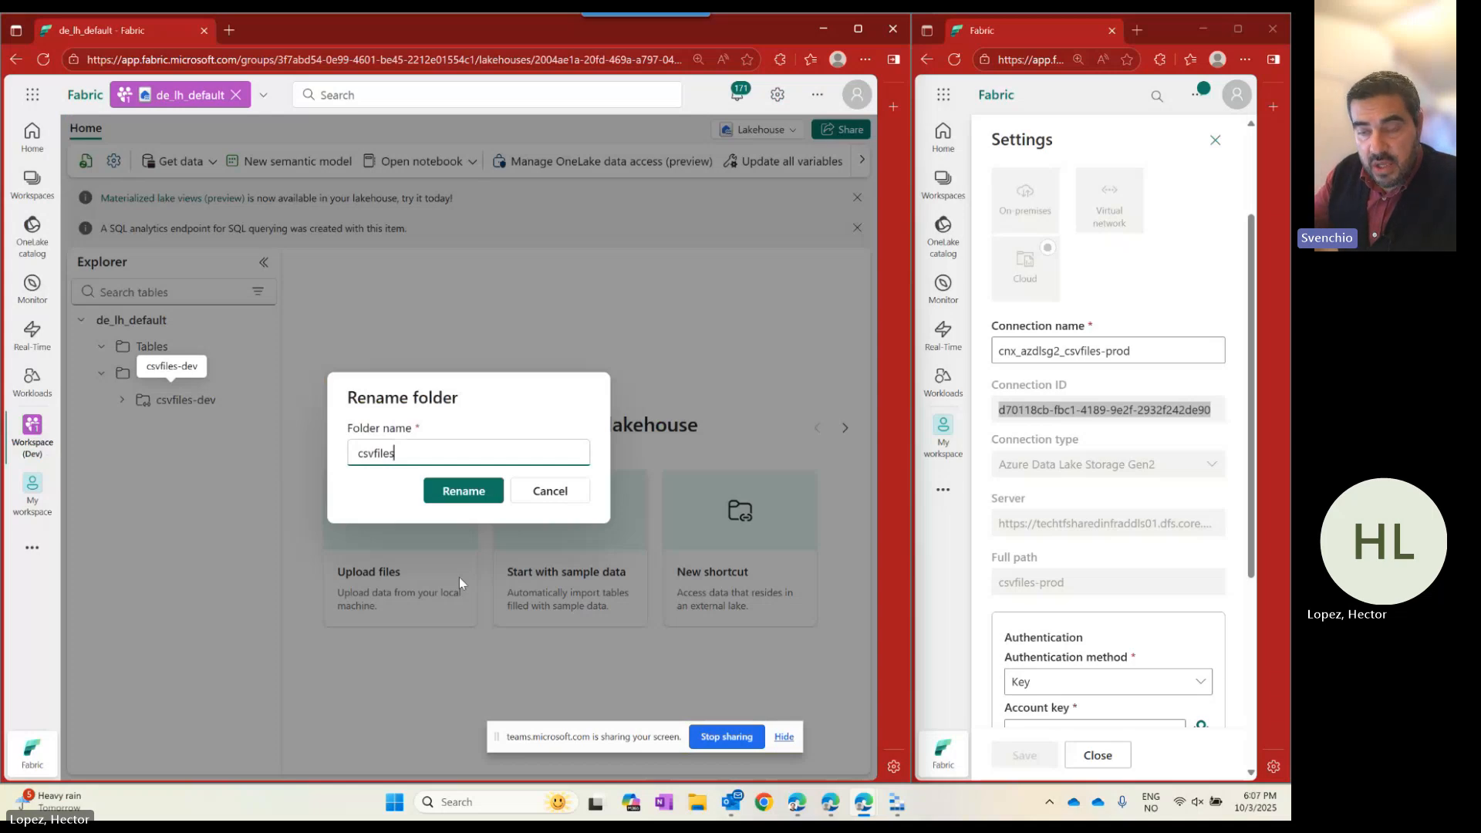
click(465, 489)
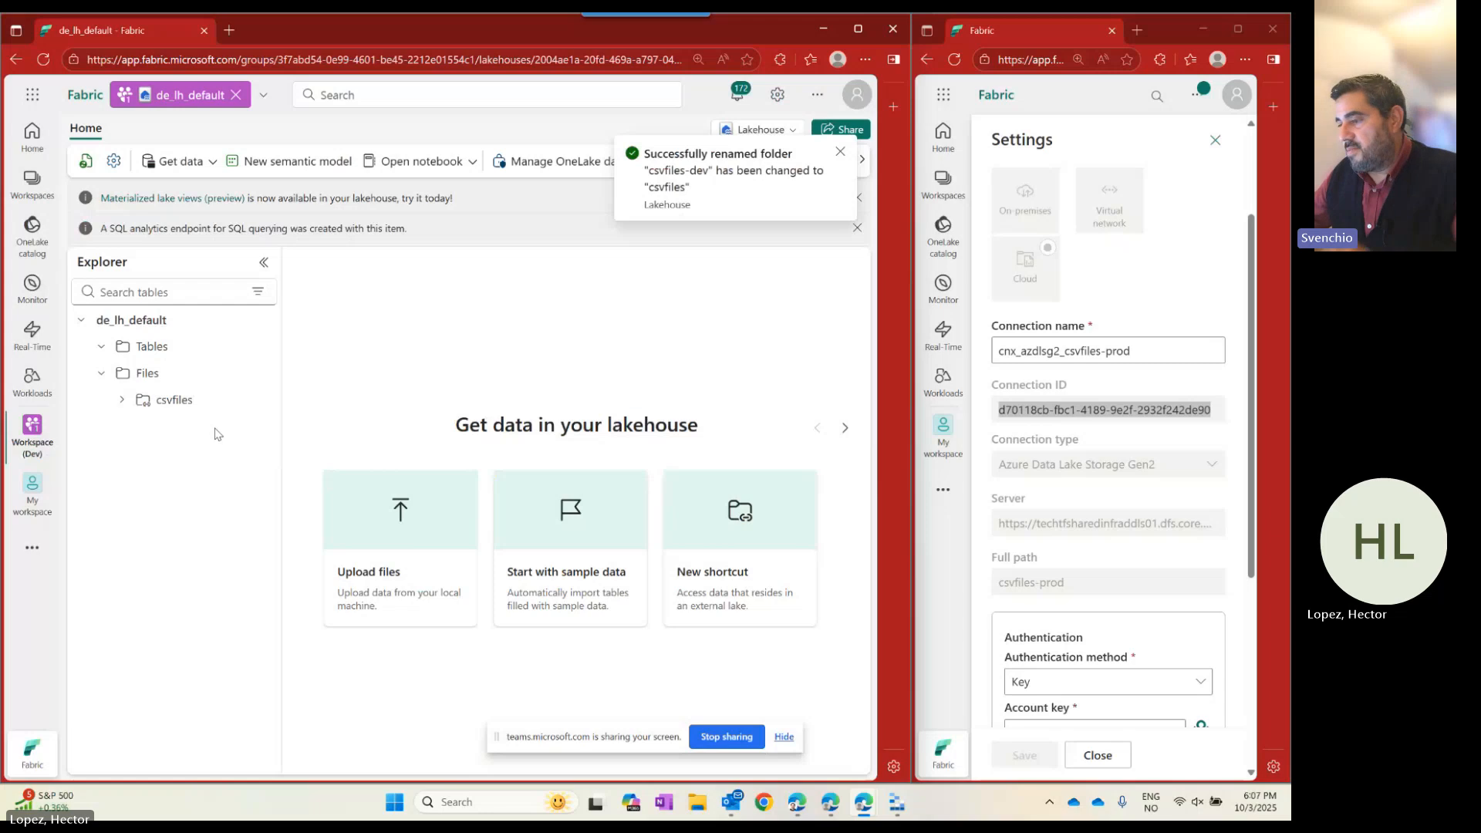
click(174, 398)
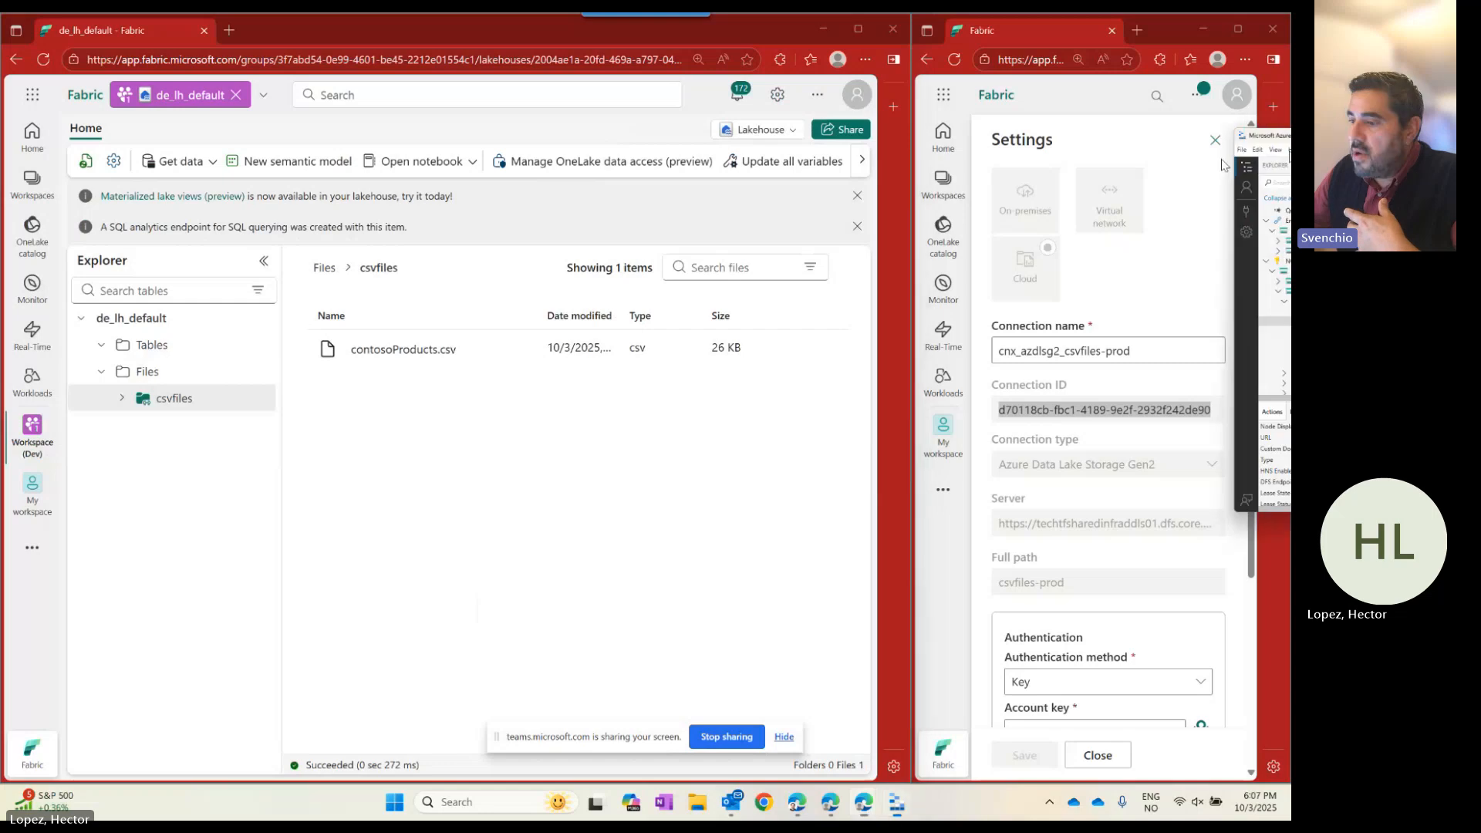
key(alt+Tab)
click(608, 428)
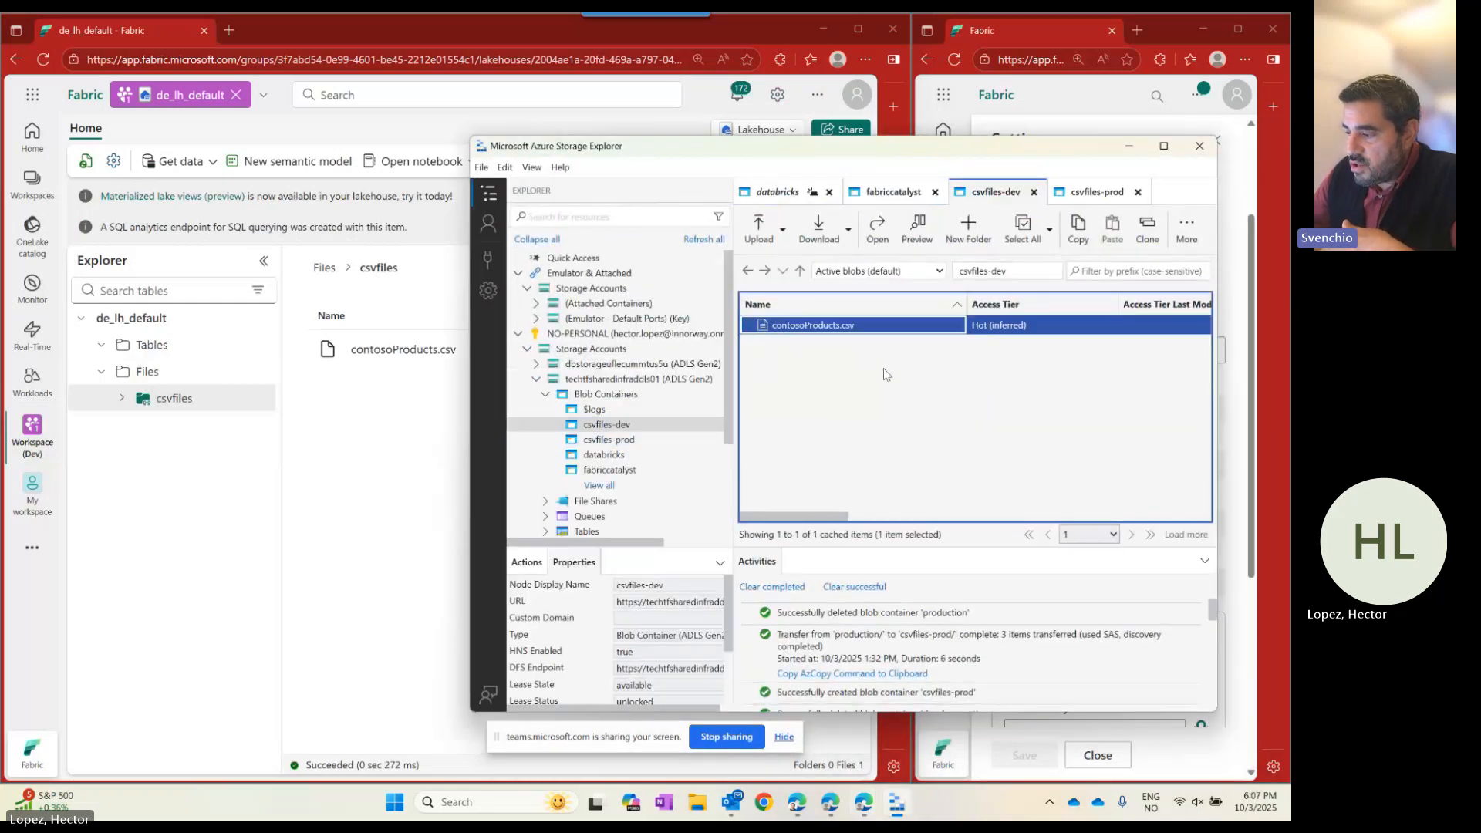
click(609, 440)
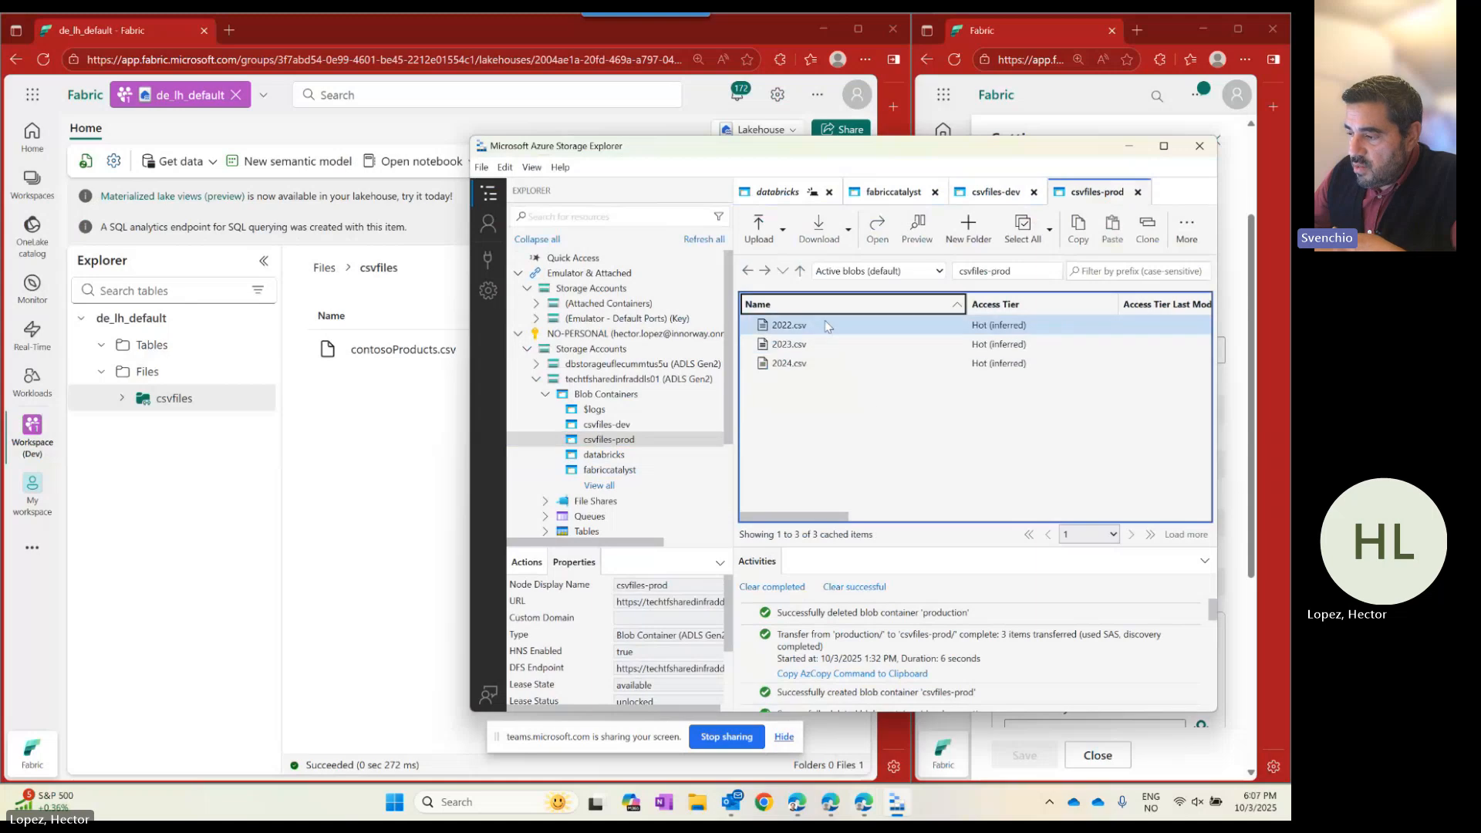
drag(844, 151, 844, 13)
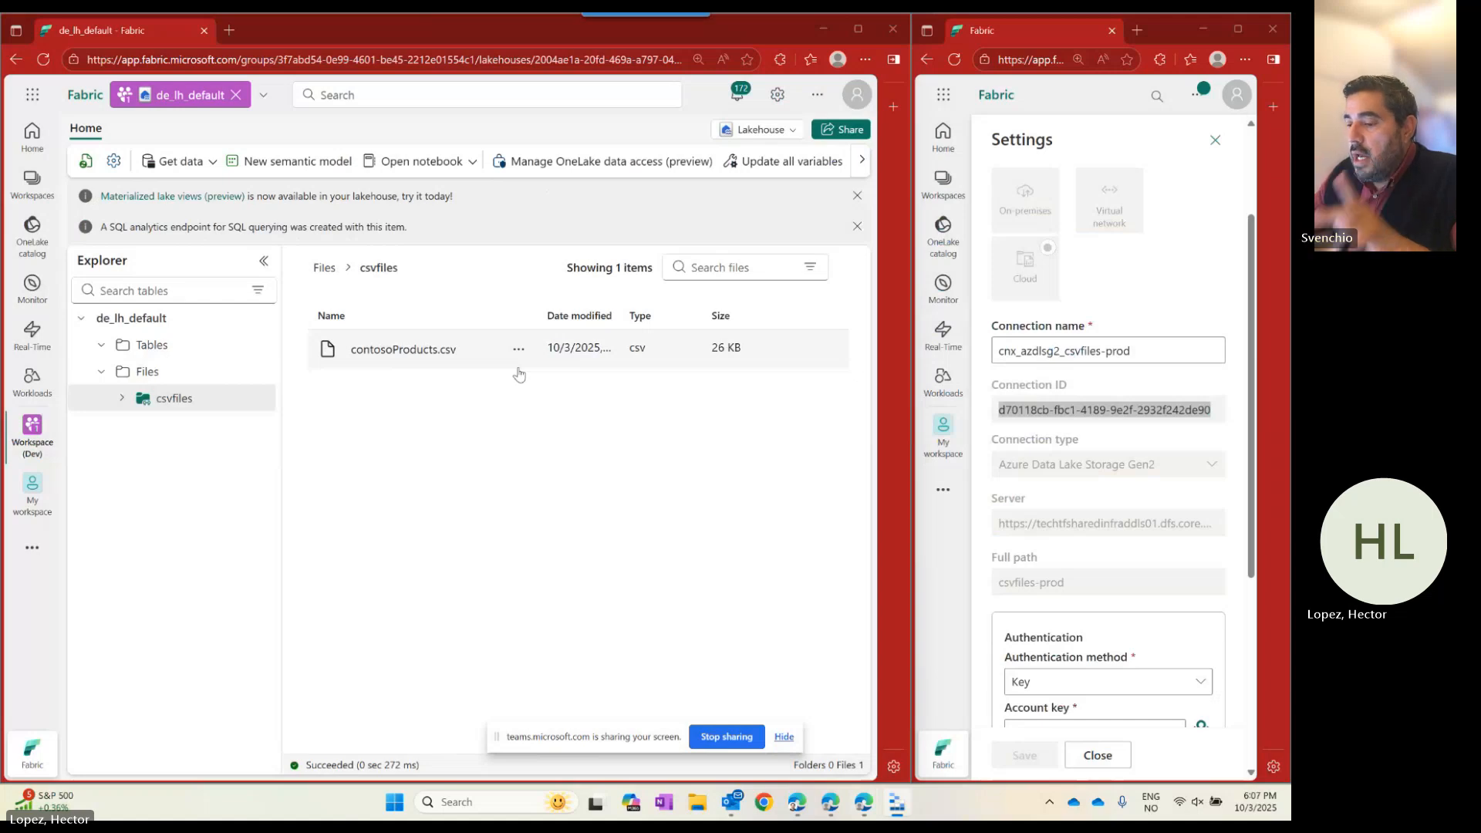
click(260, 398)
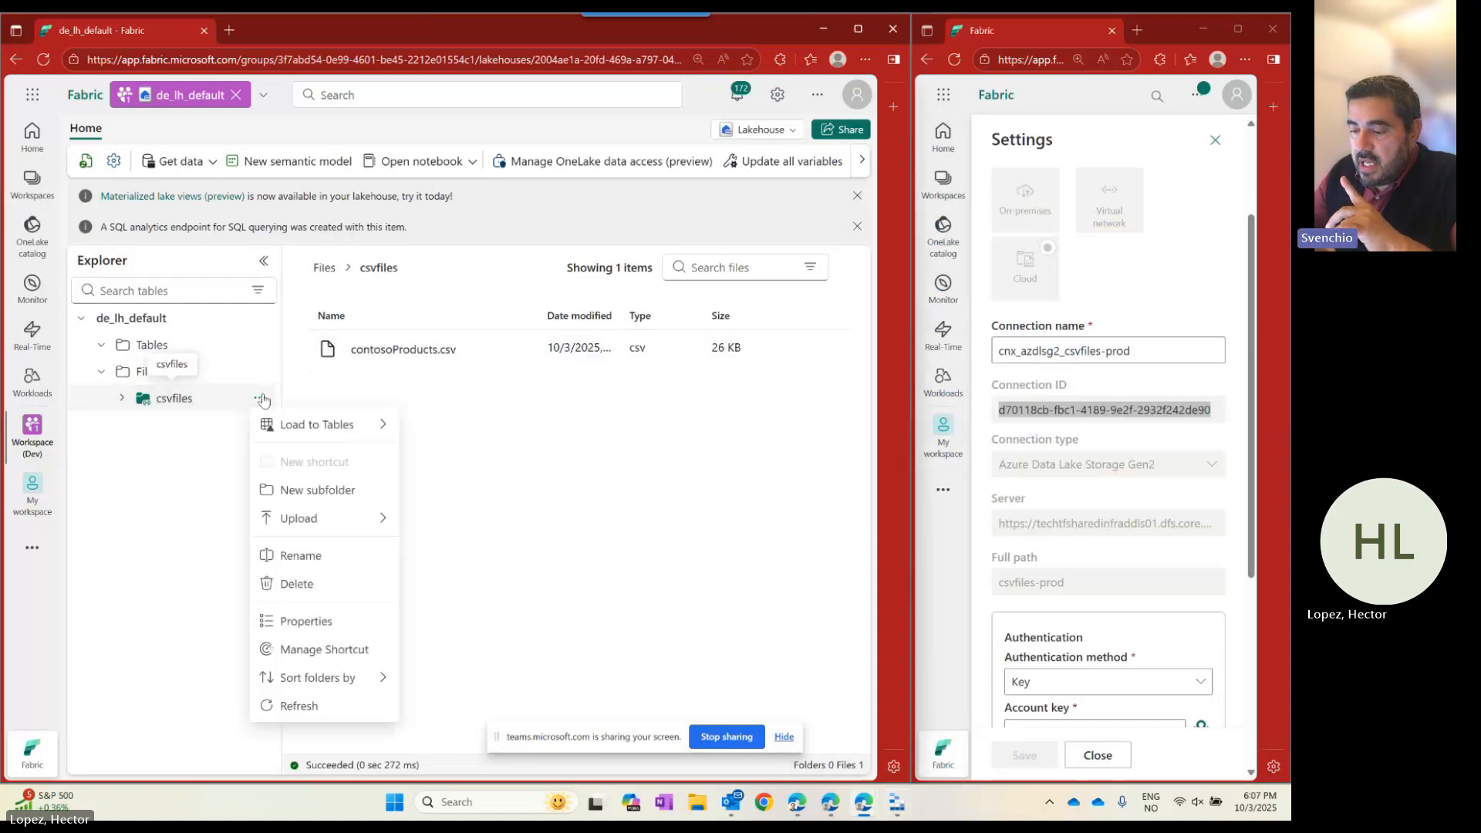
click(313, 650)
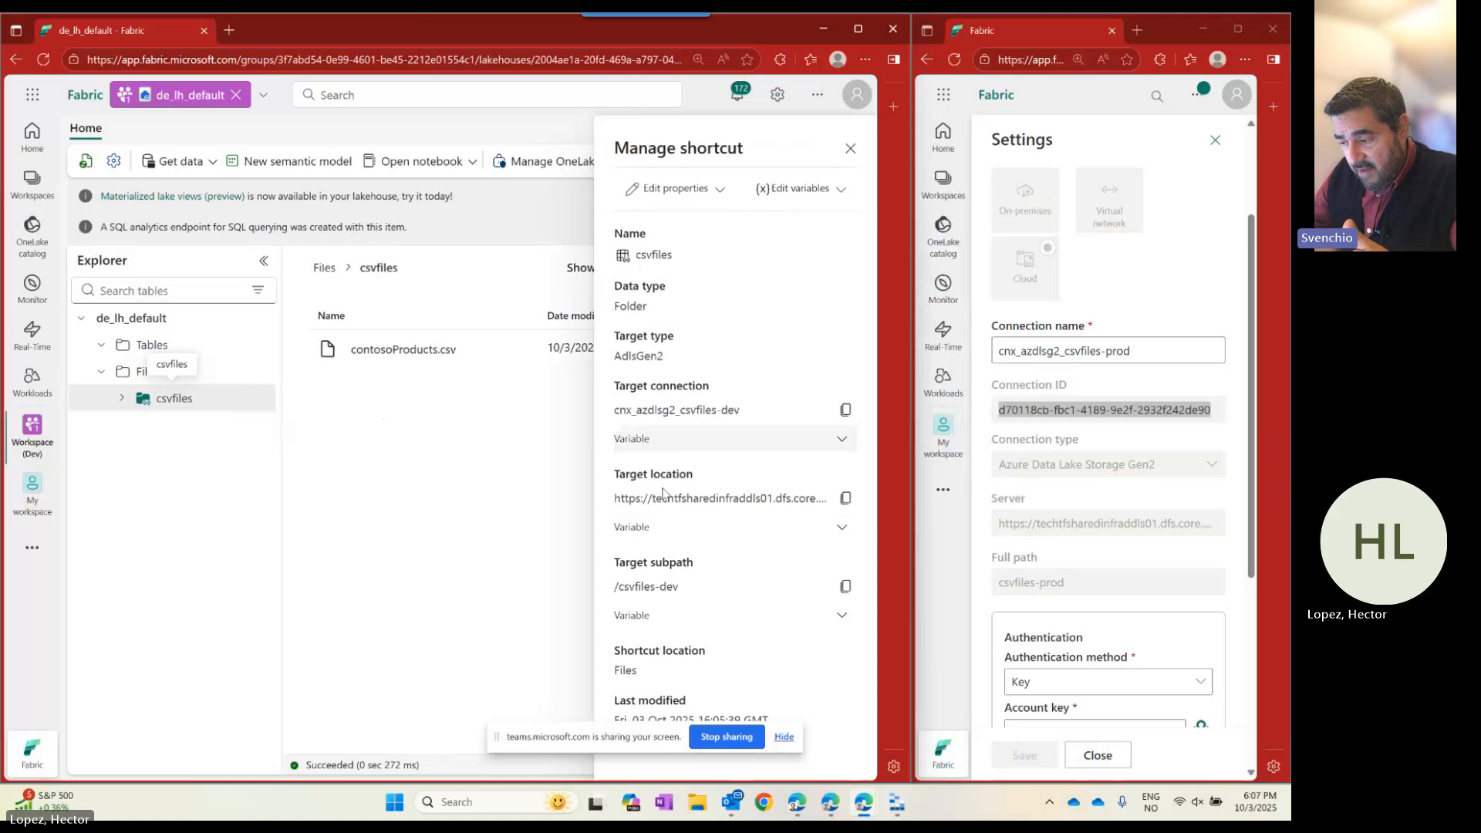
click(852, 148)
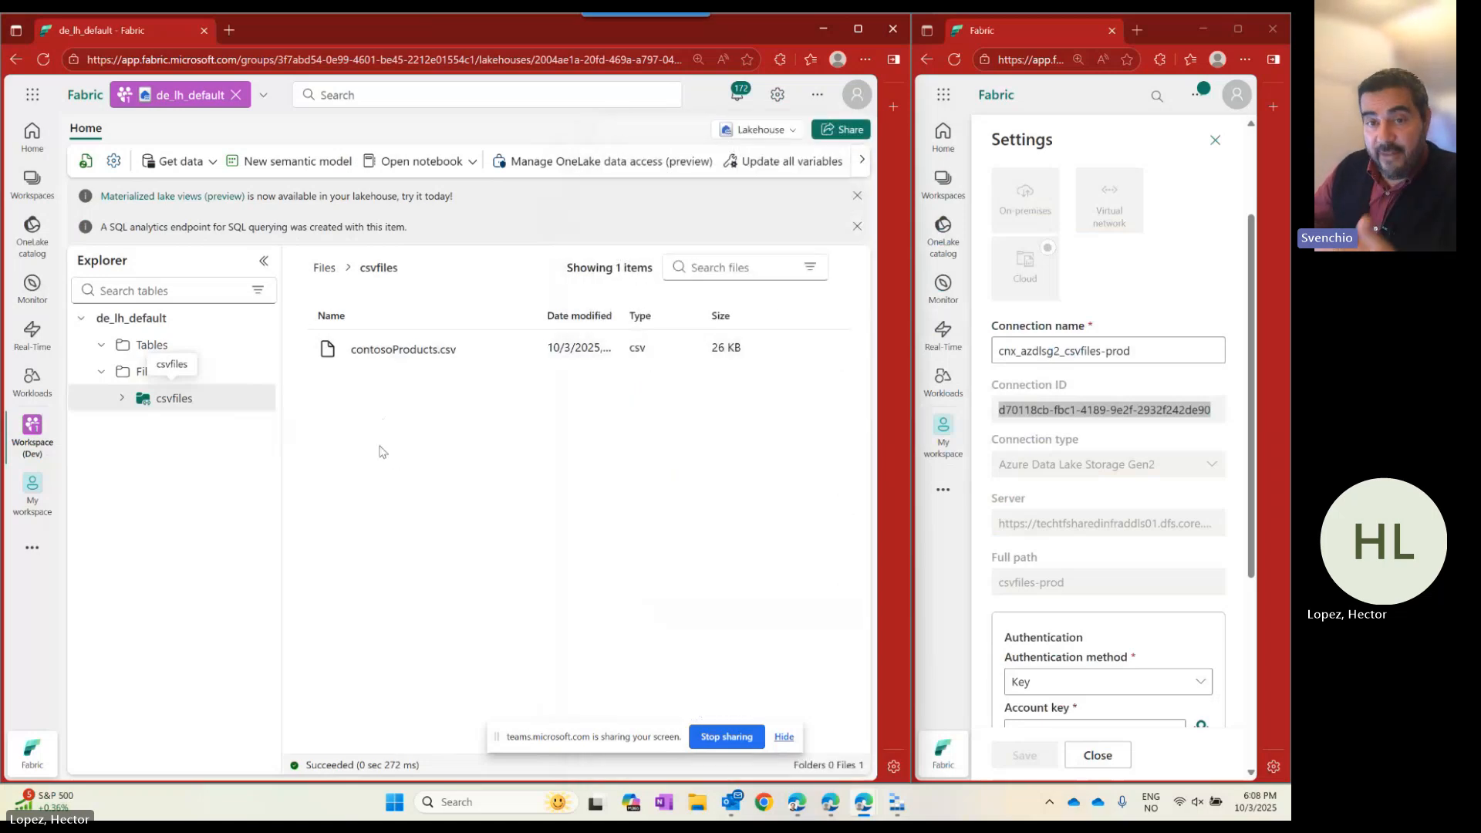
Open Workspace (Dev)'s Create items page and scroll to the Variable library option.
click(31, 184)
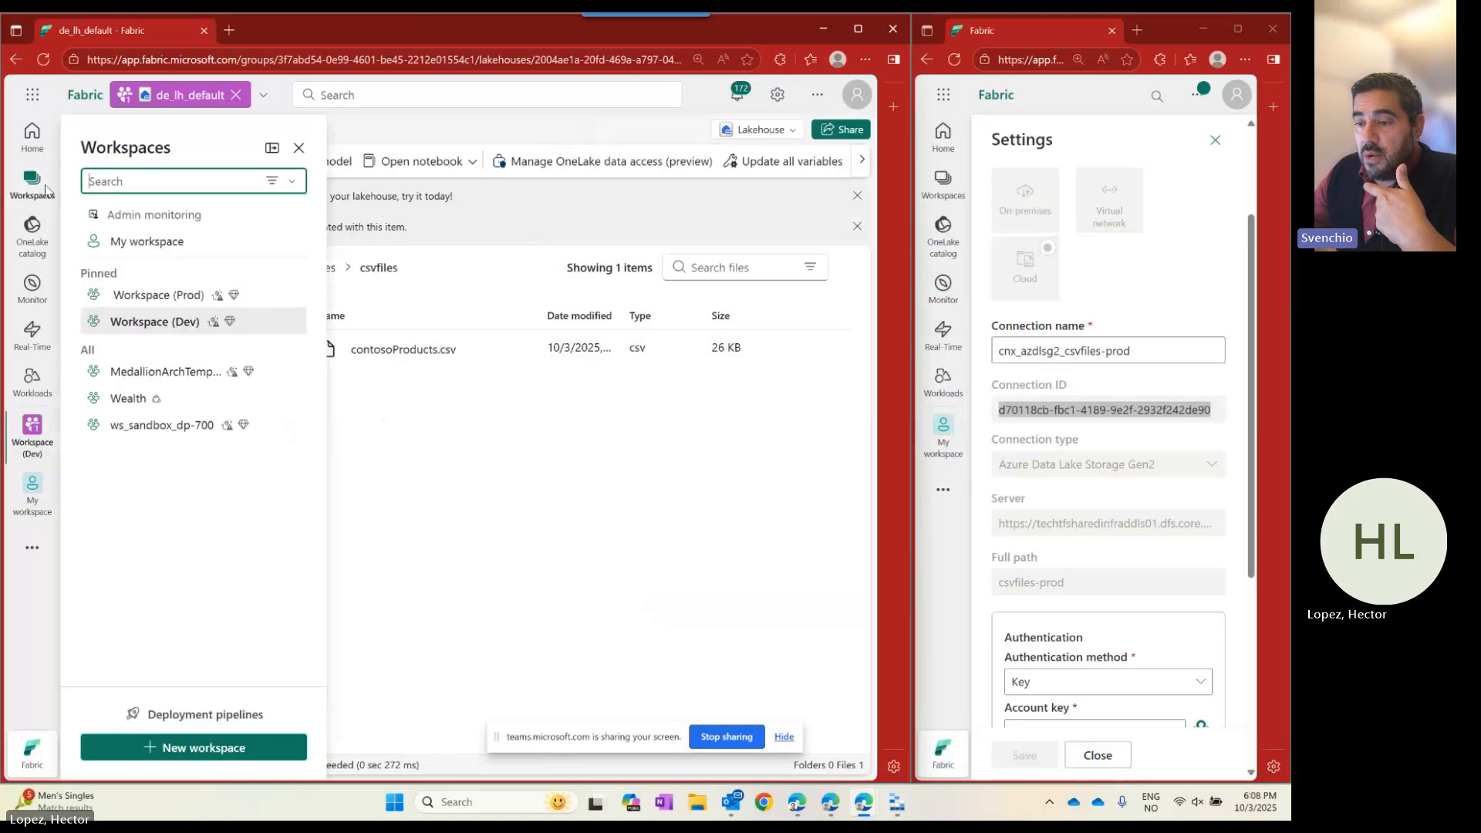
click(154, 321)
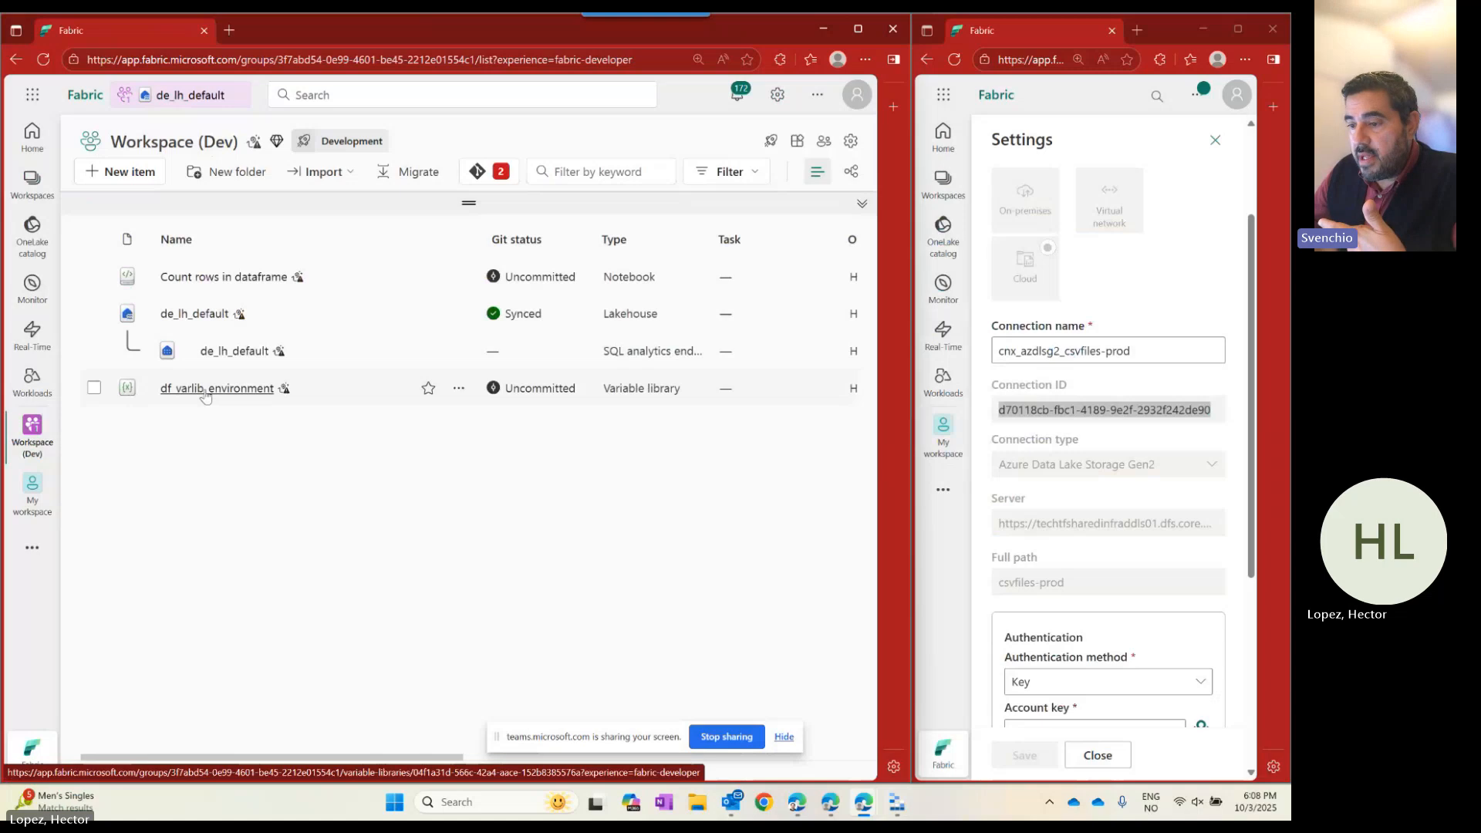
click(34, 550)
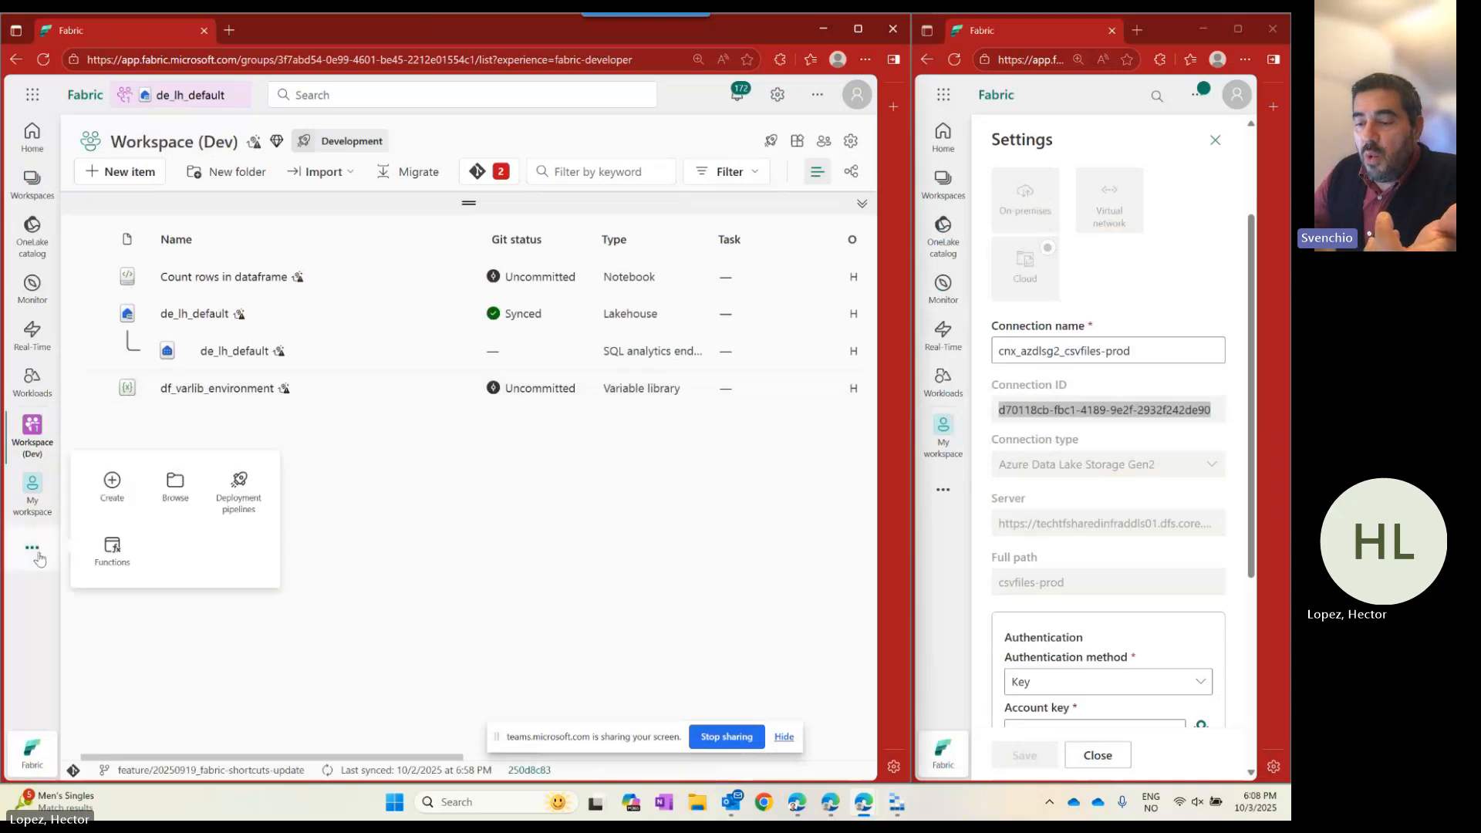
click(111, 486)
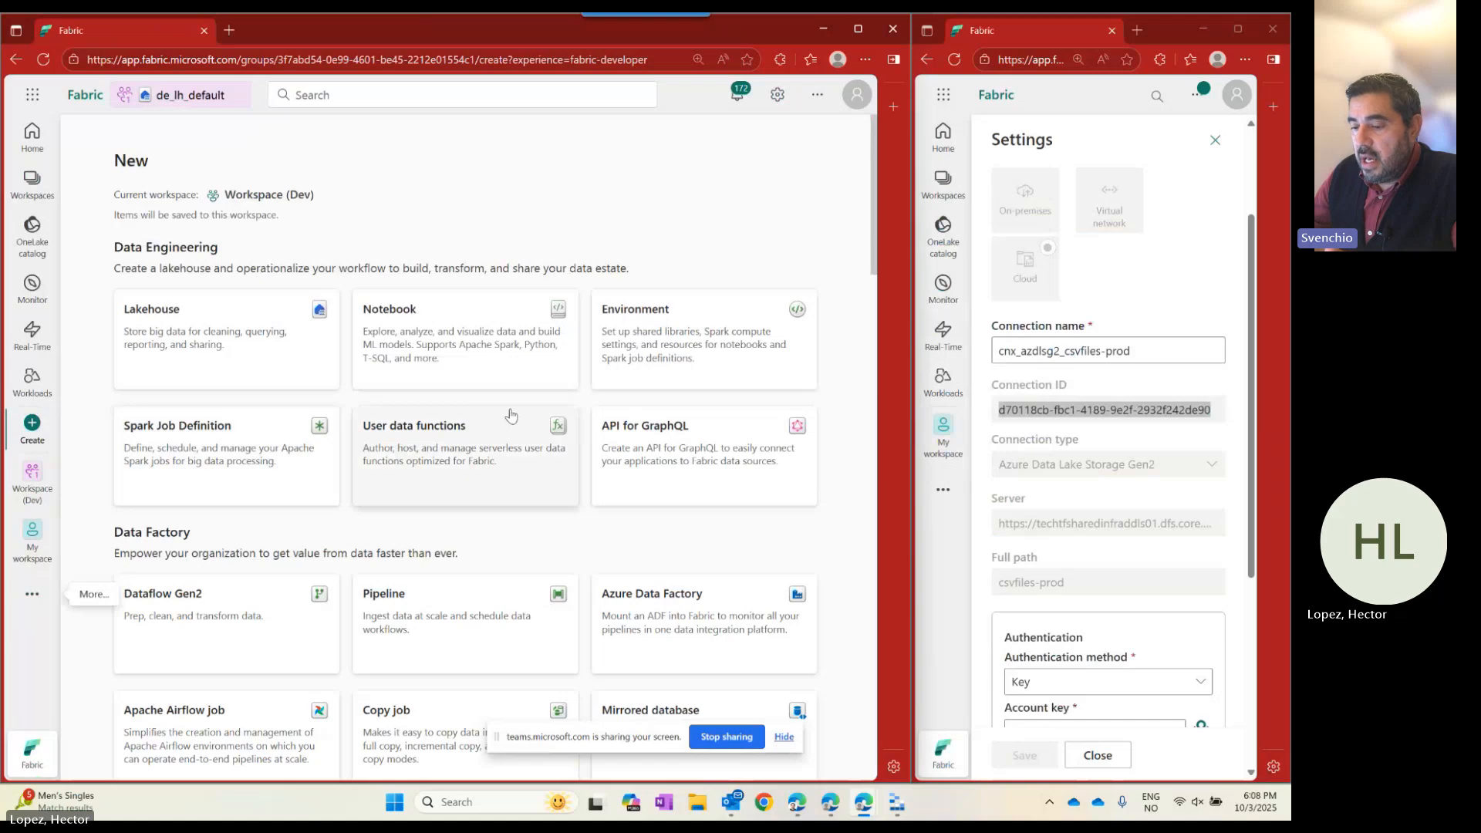
scroll(509, 416, down, 4)
drag(114, 229, 191, 229)
scroll(401, 343, down, 2)
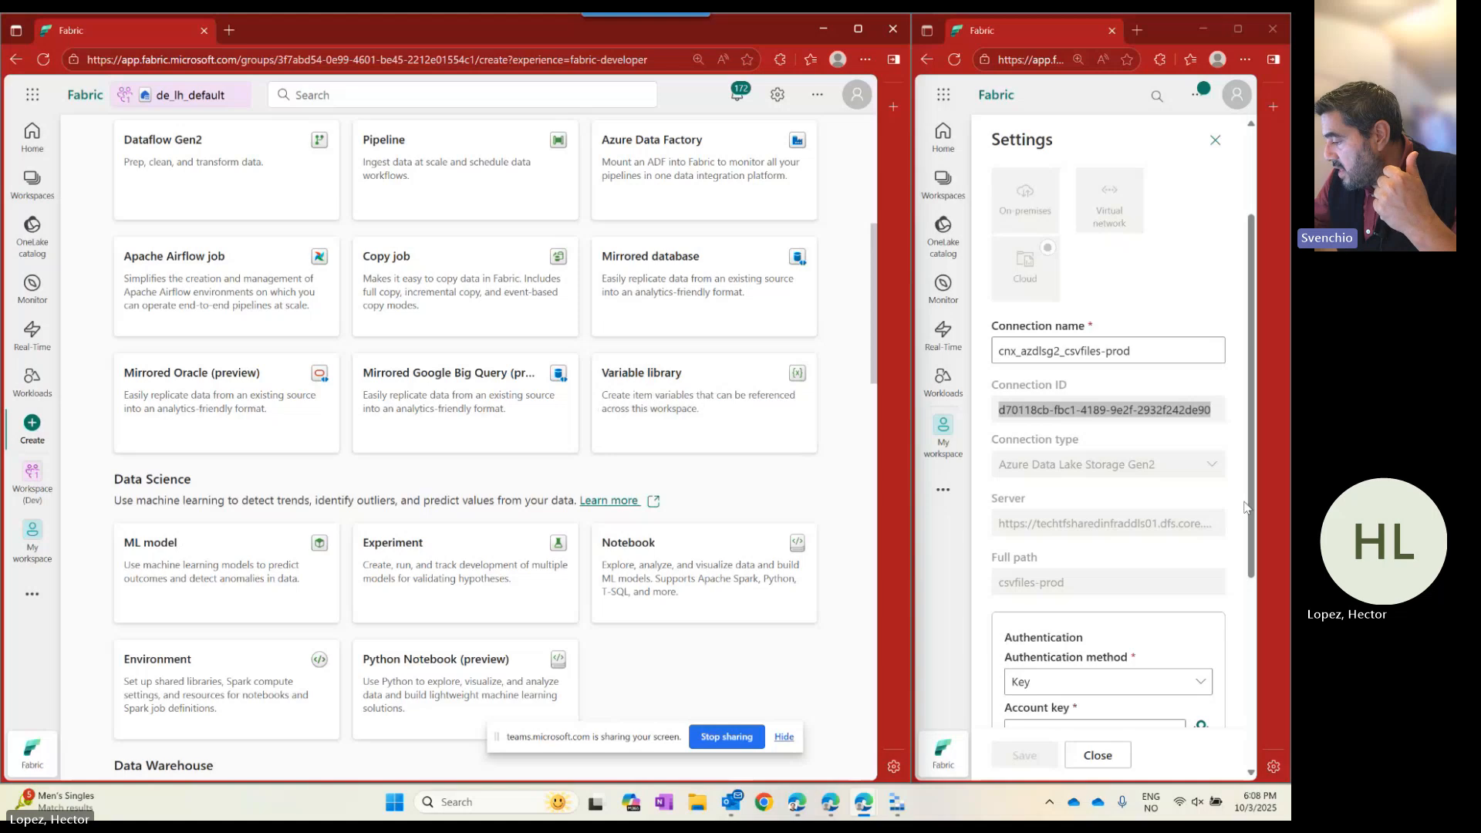
mouse_move(1263, 809)
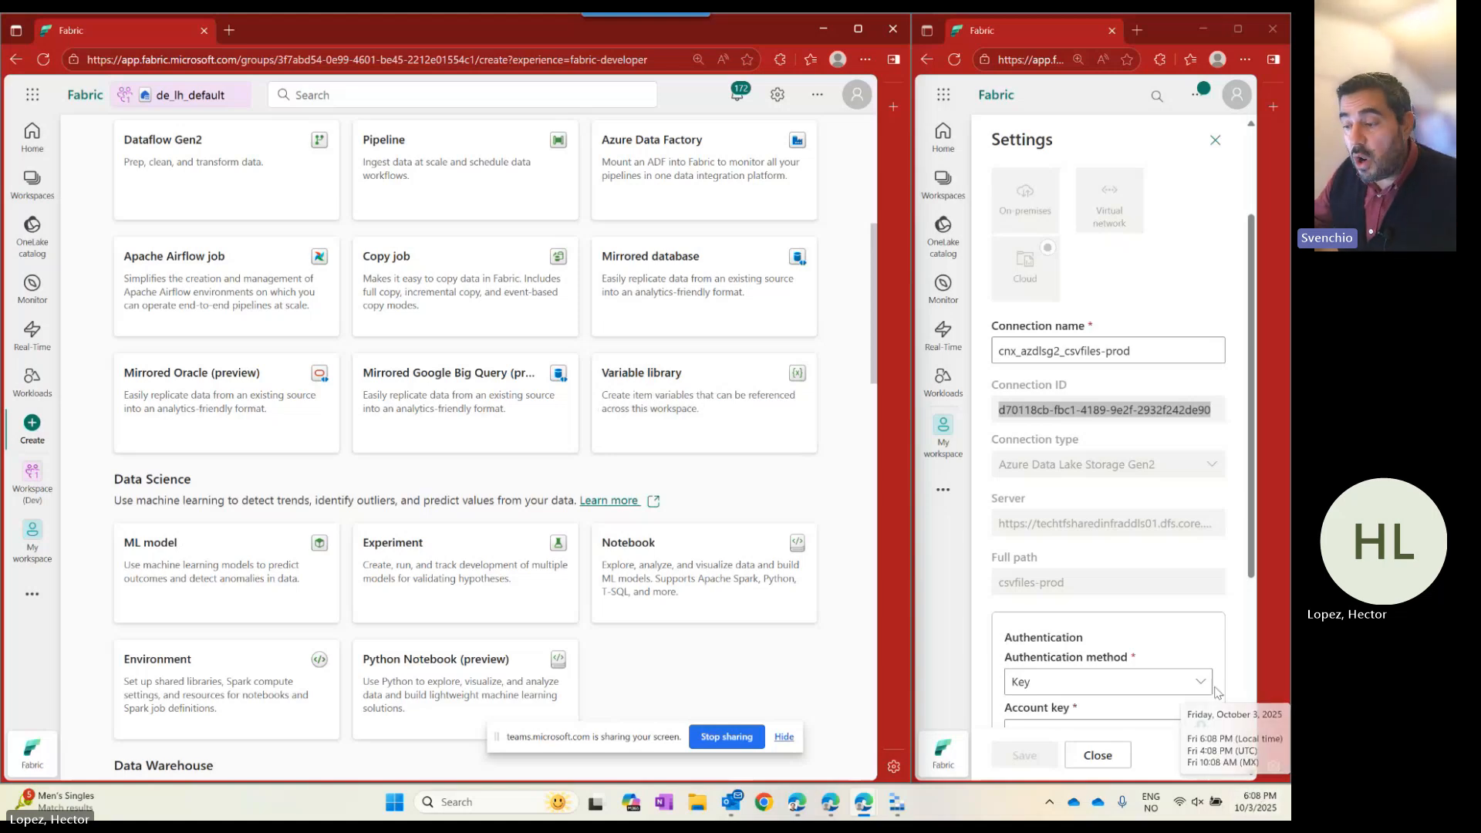
Open the New Variable library dialog for Variables_1, then cancel it without saving.
click(651, 391)
click(317, 390)
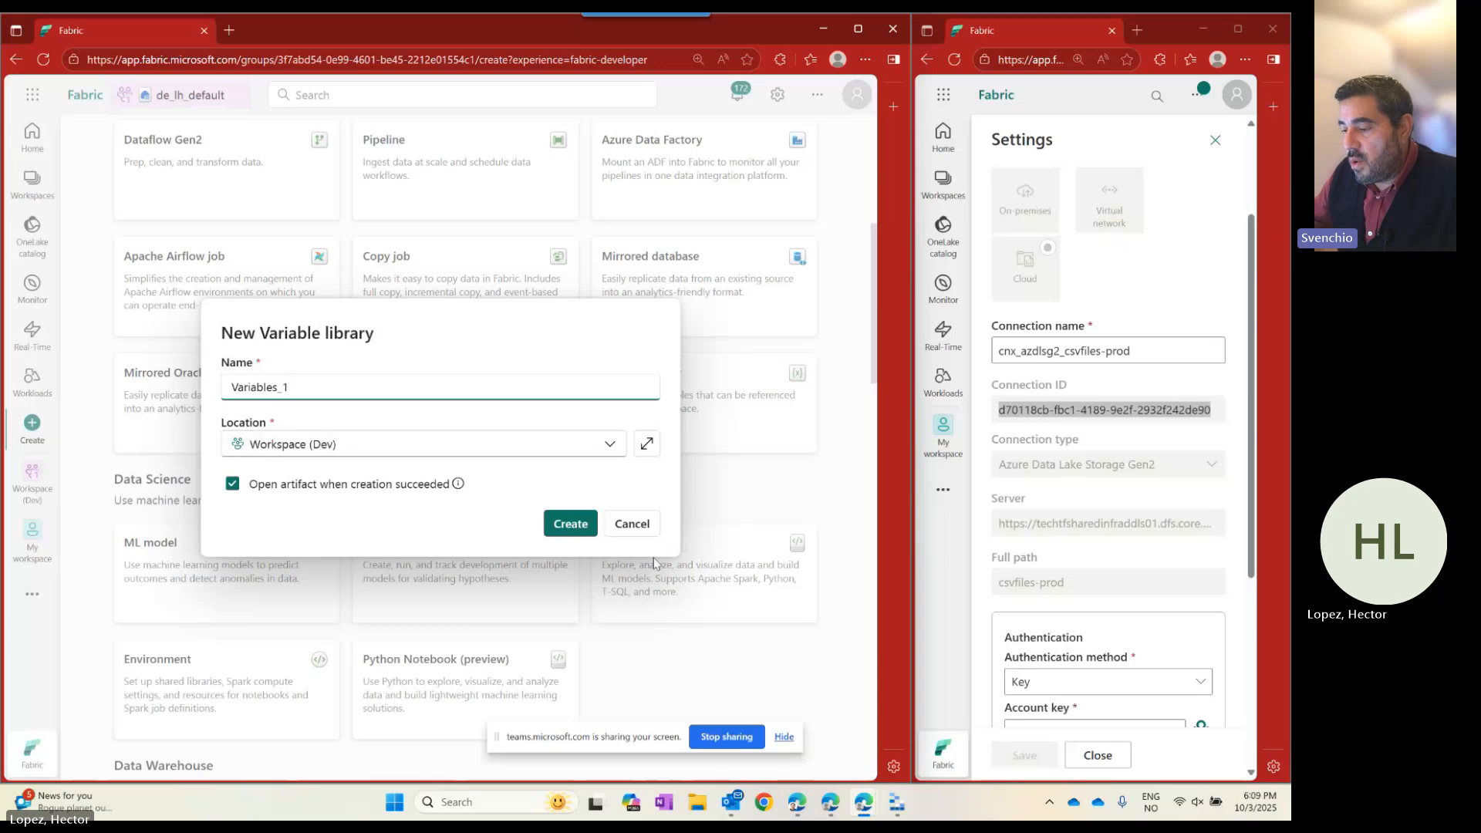
click(630, 524)
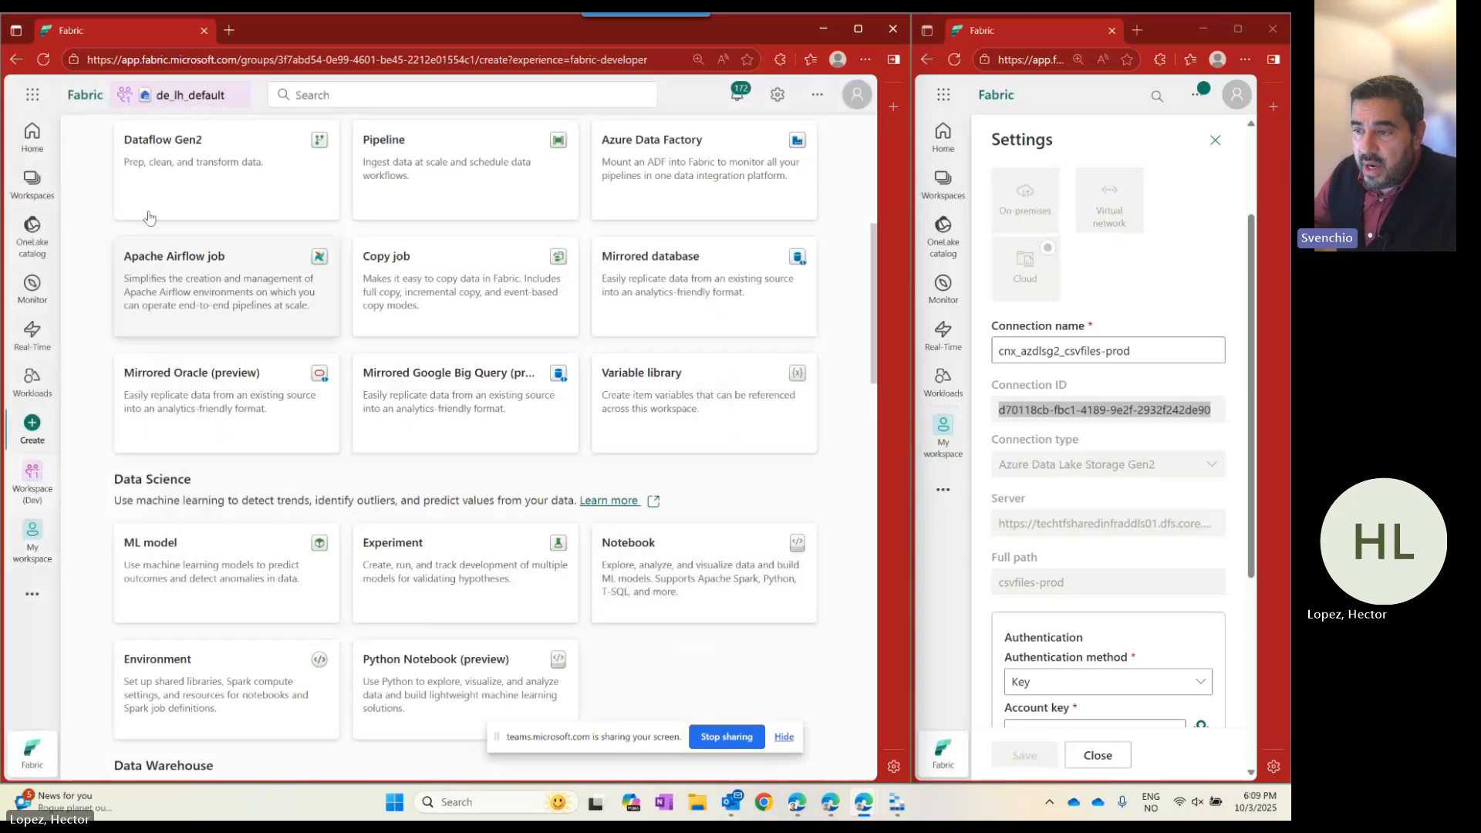
Open the df_varlib_environment variable library in Workspace (Dev).
click(33, 197)
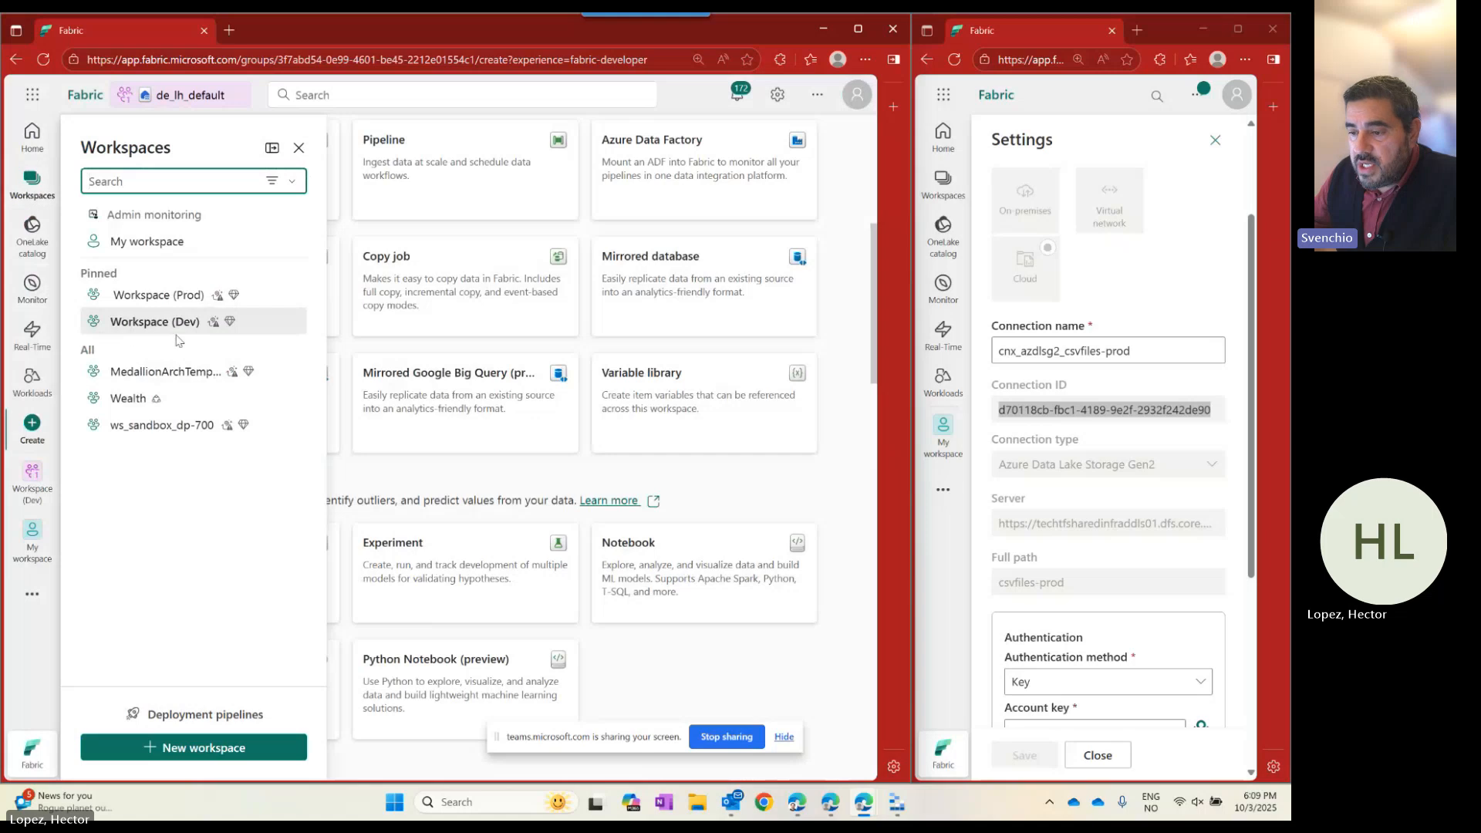
click(155, 322)
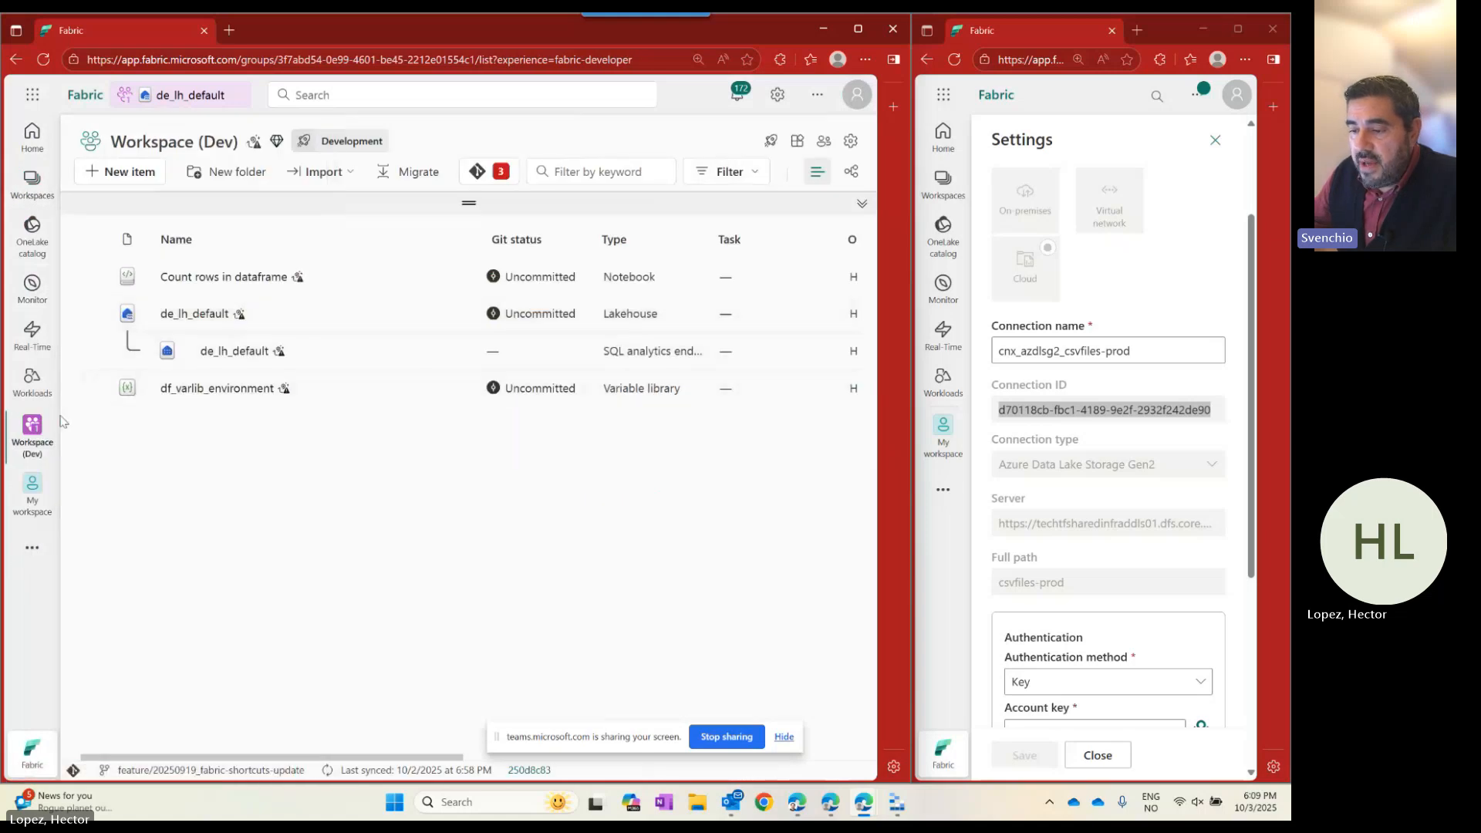
click(199, 391)
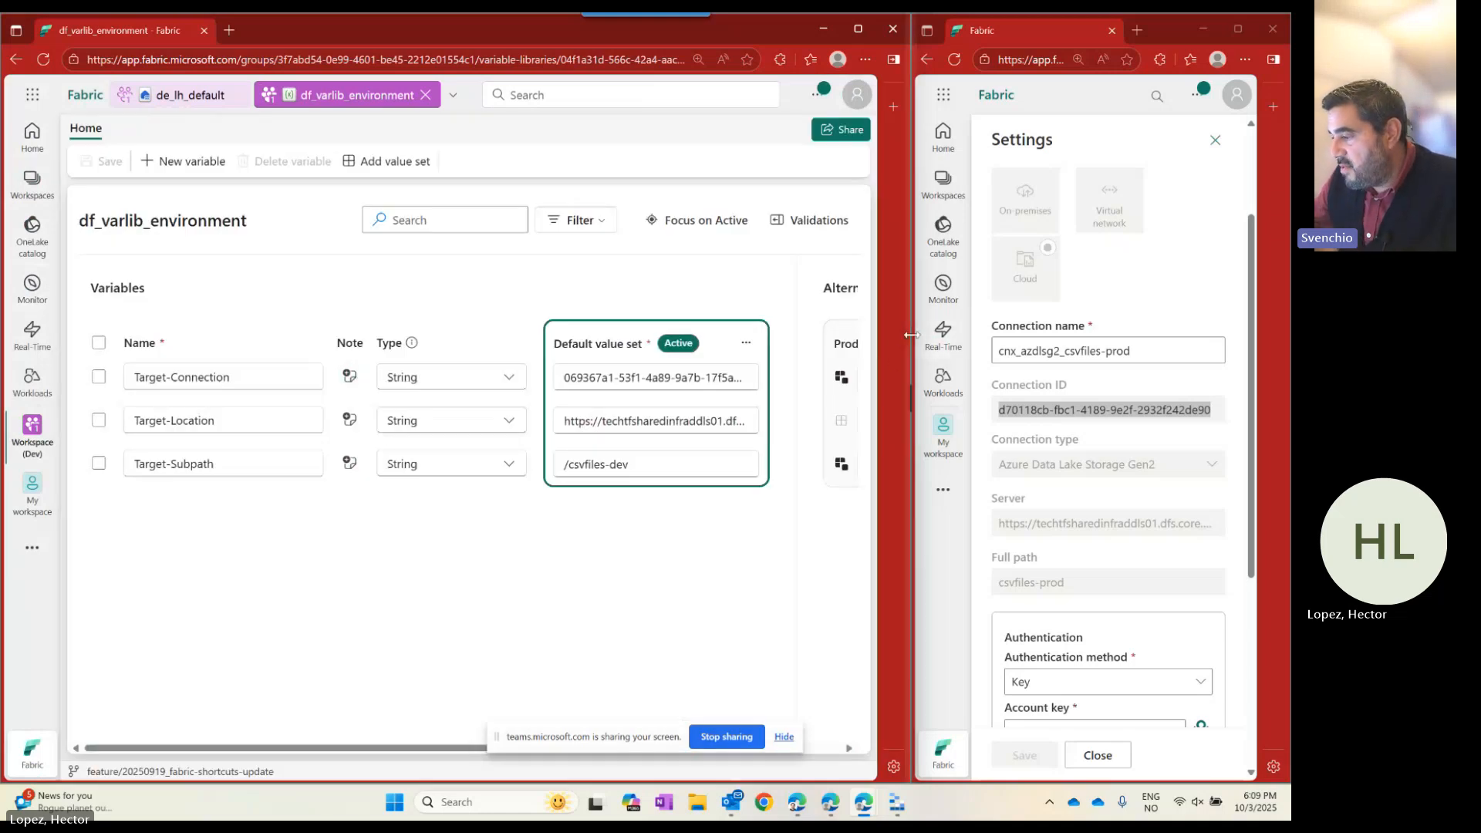
Close the prod connection's settings and show cnx_azdlsg2_csvfiles-dev's settings instead.
drag(911, 334, 536, 334)
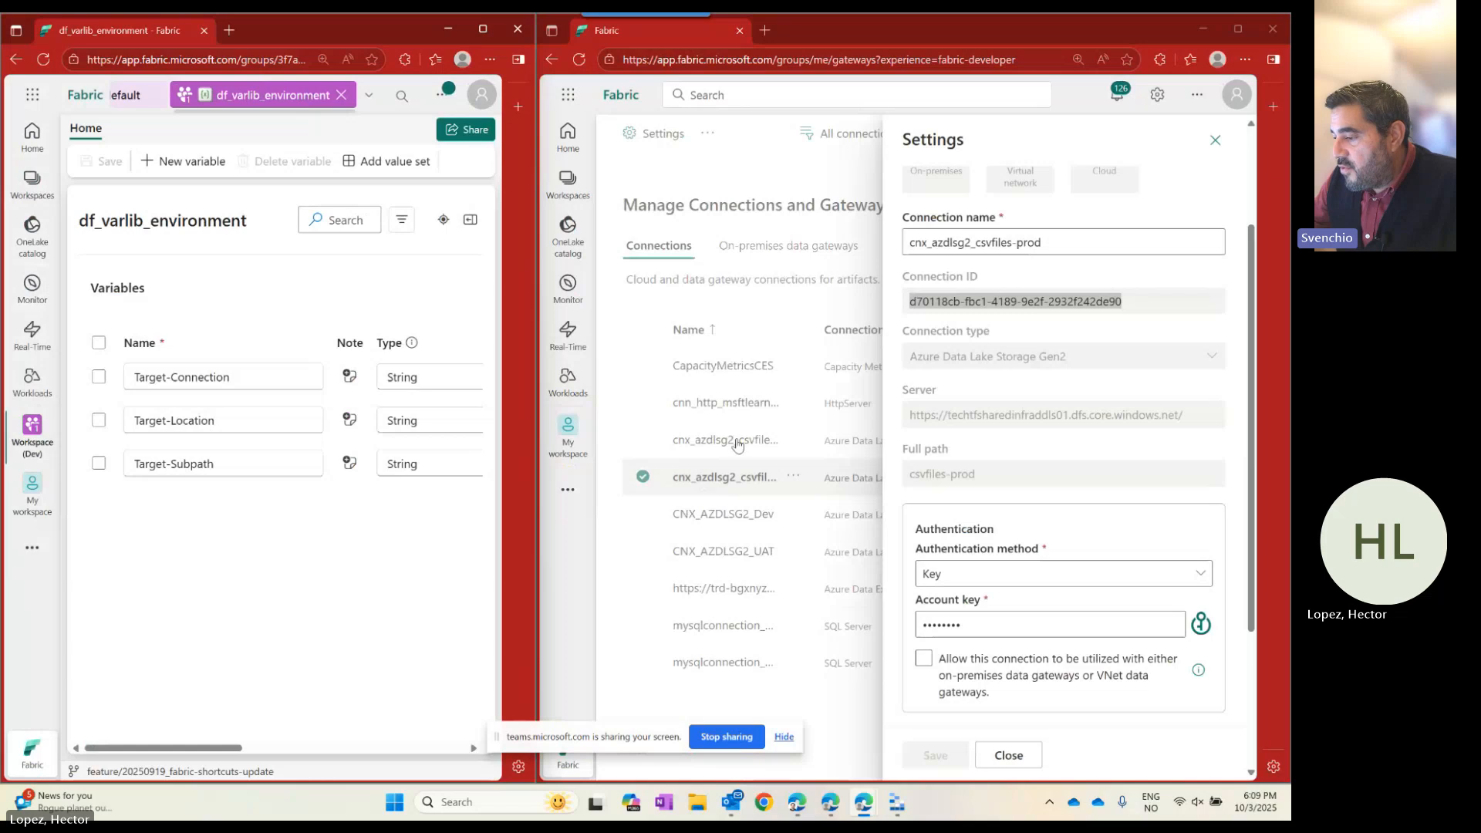
click(1020, 755)
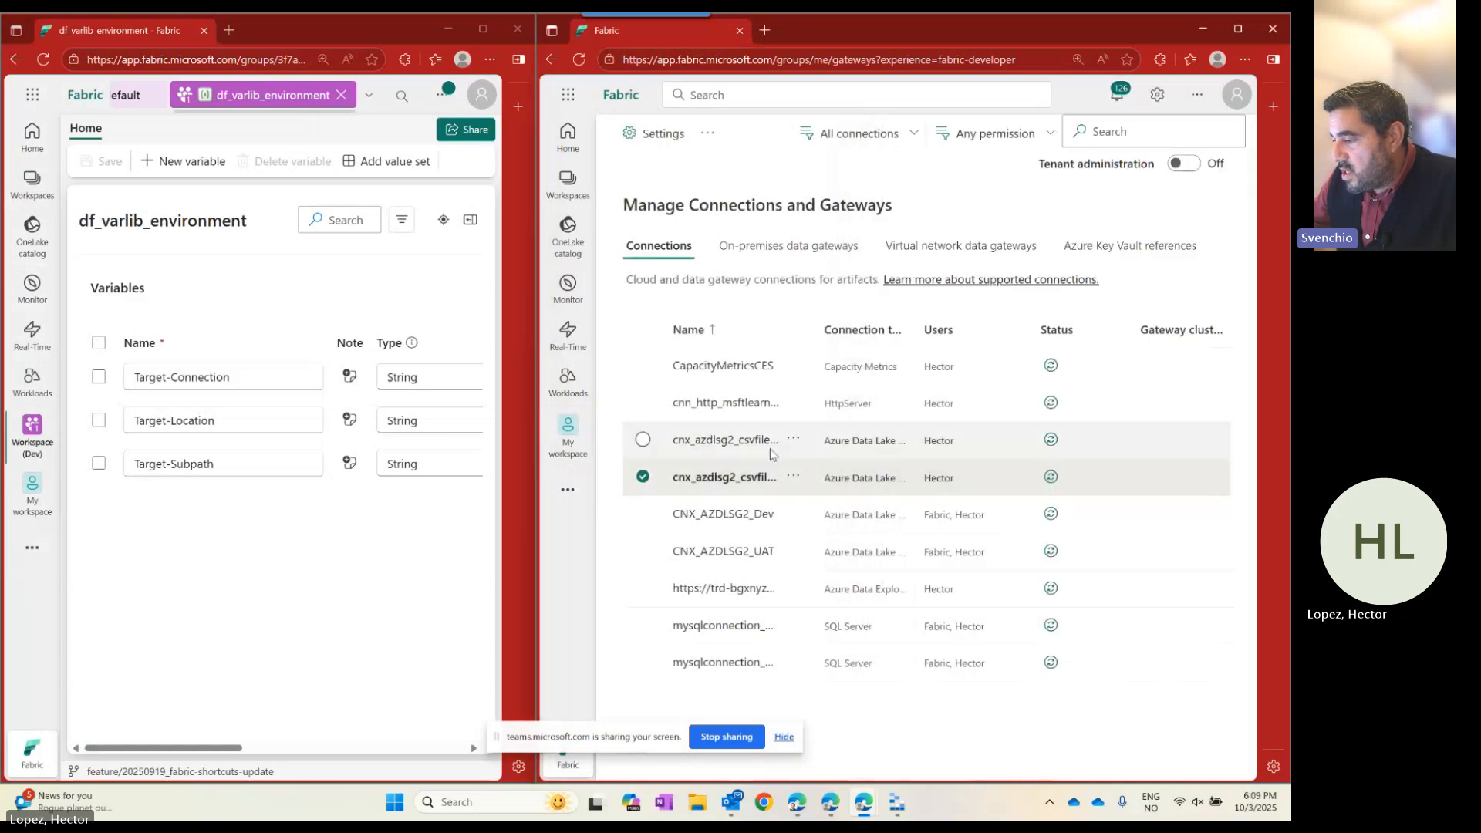
click(733, 439)
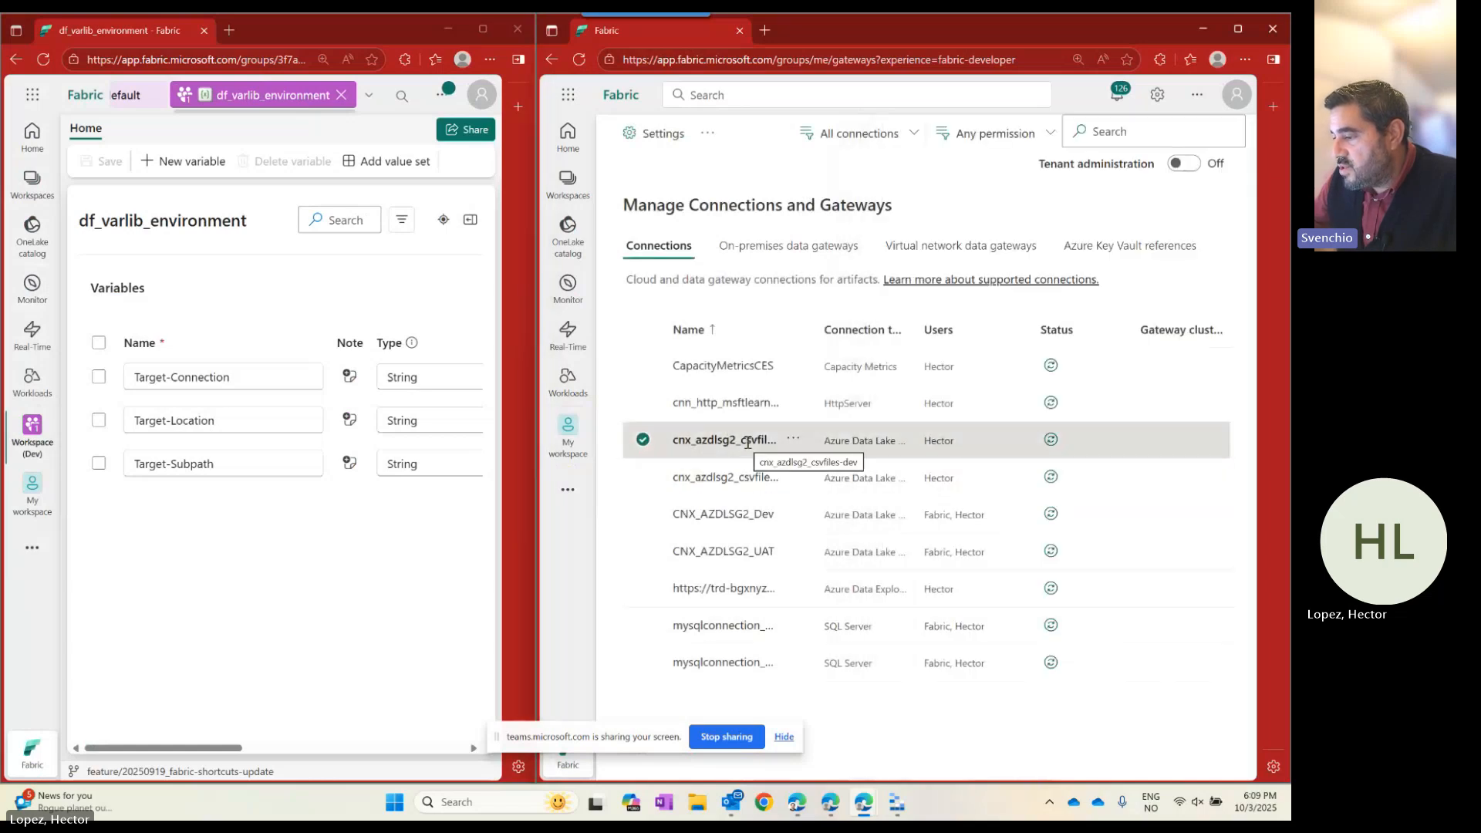
click(793, 439)
click(818, 460)
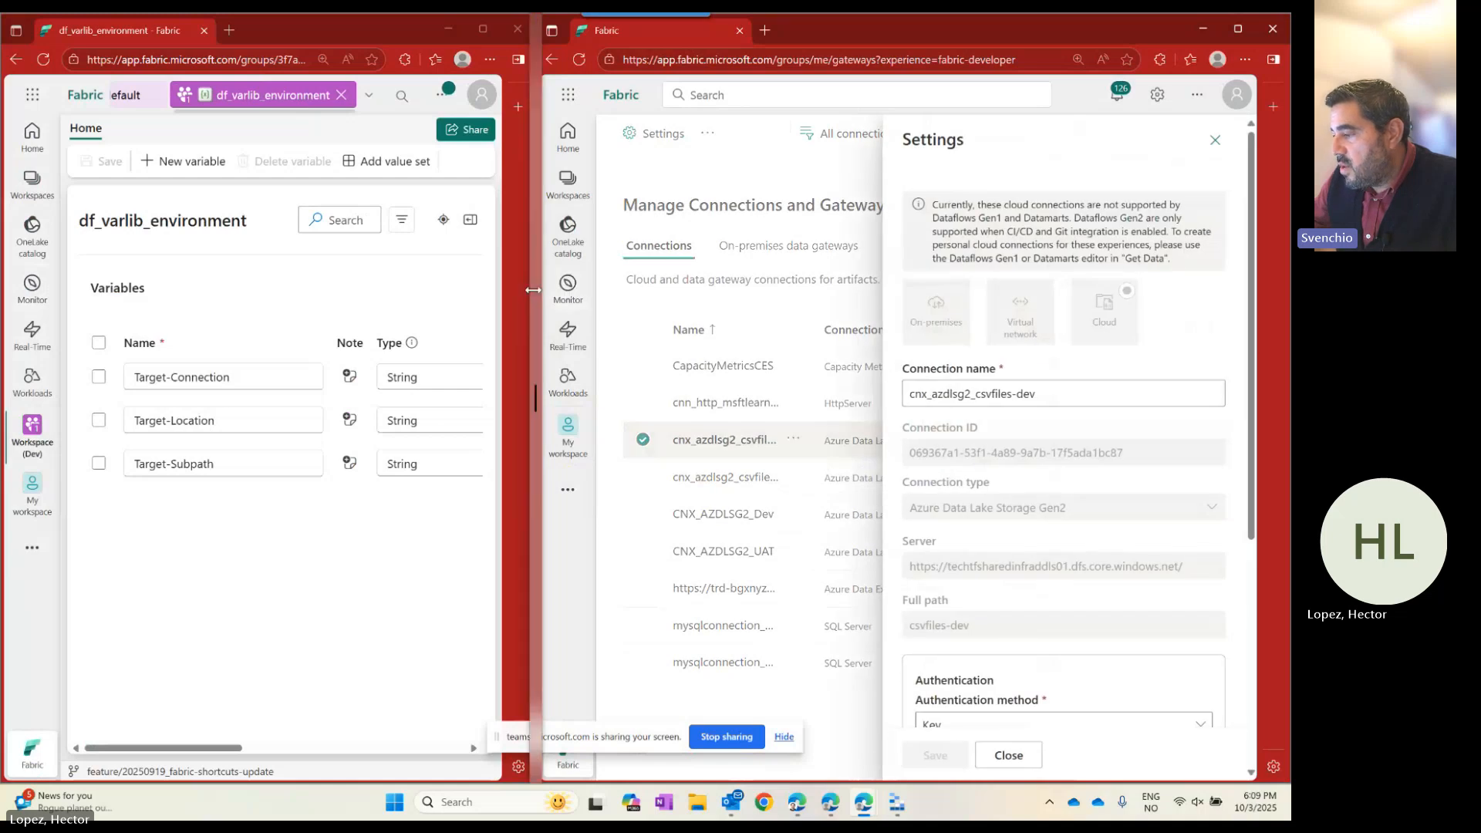
Select the dev connection's ID and storage server URL, then start adding a new value set.
drag(532, 289, 833, 292)
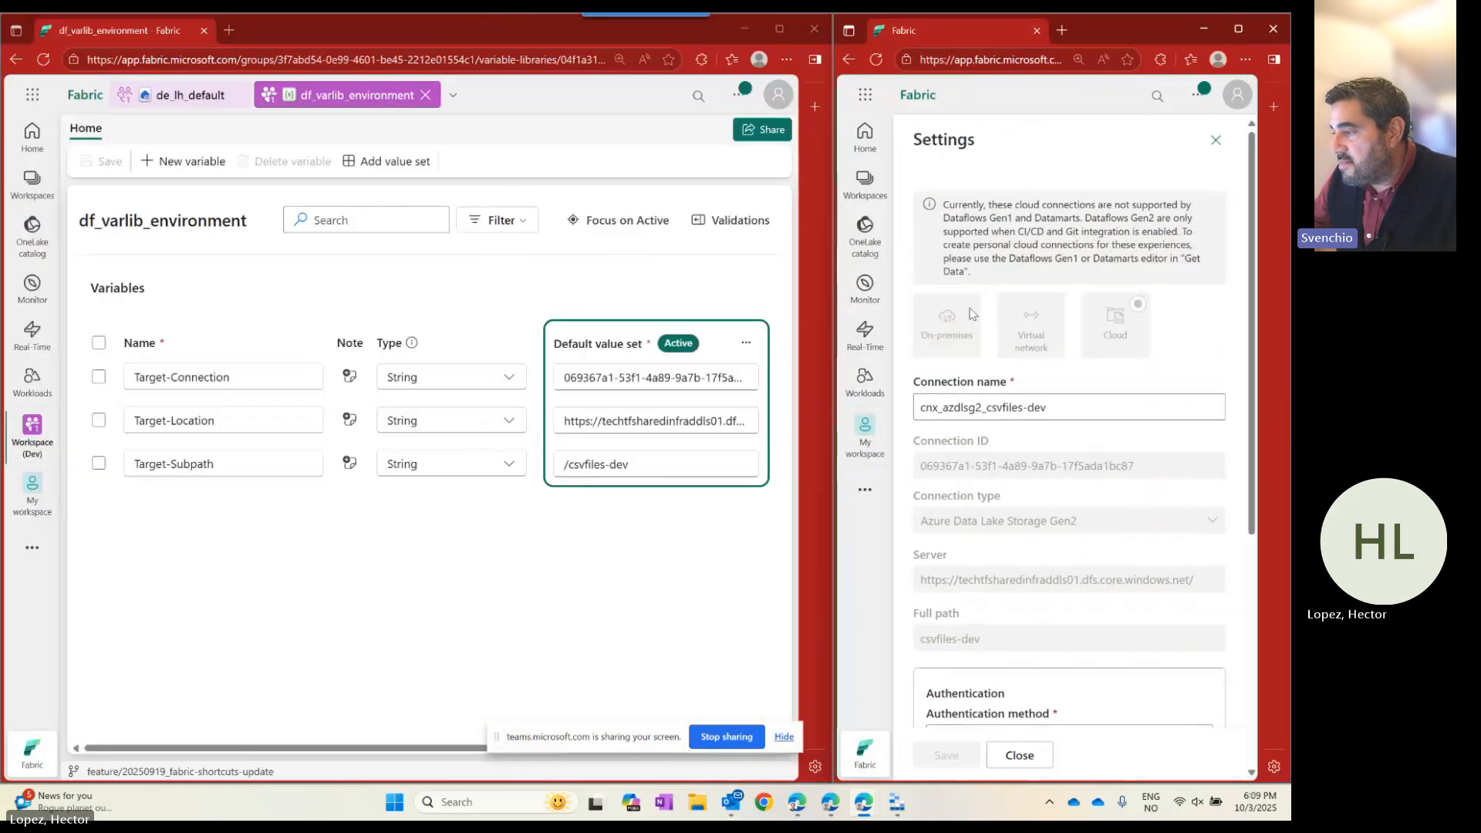
click(1035, 414)
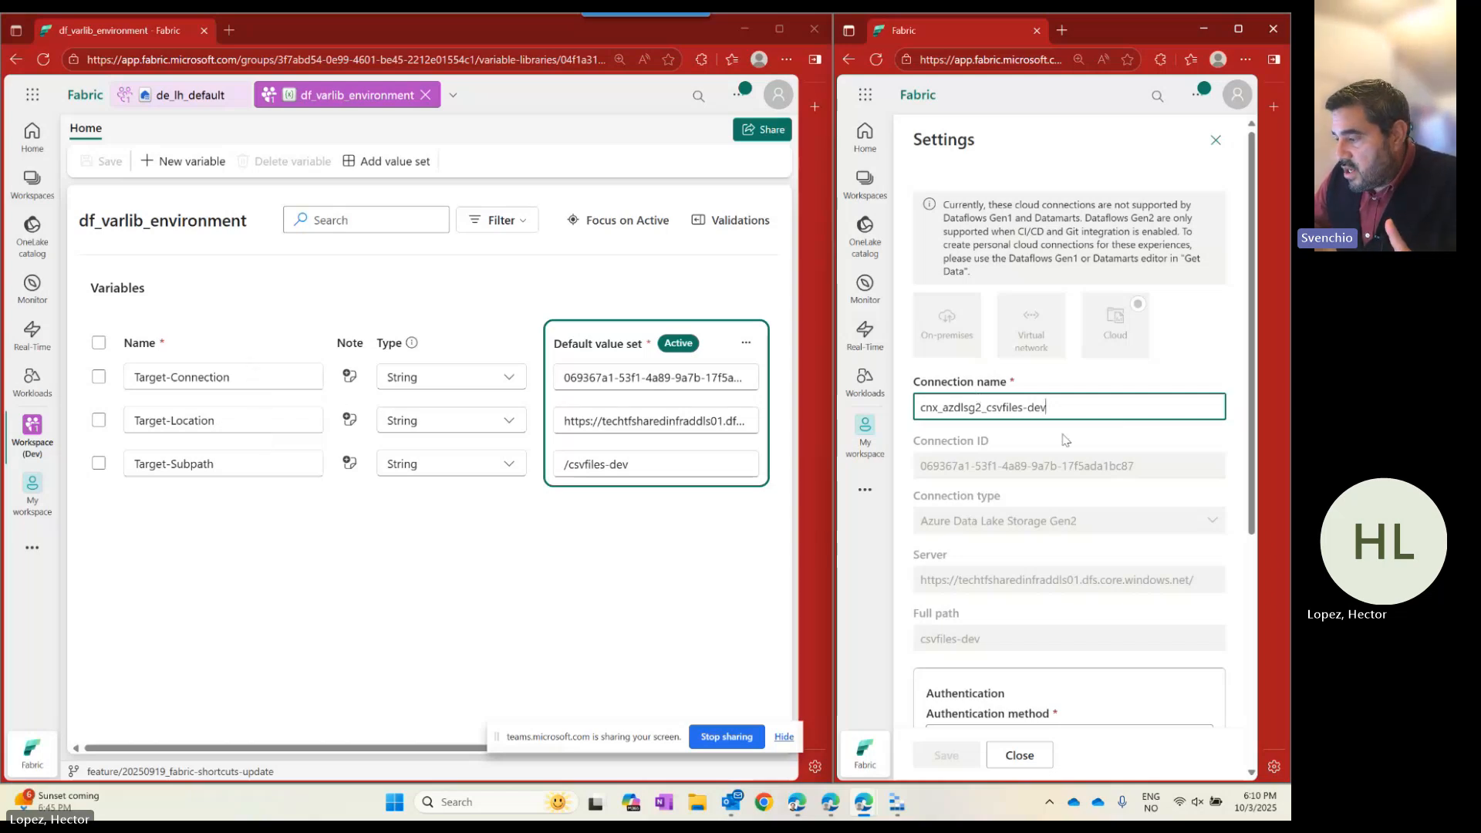
drag(1165, 467, 870, 473)
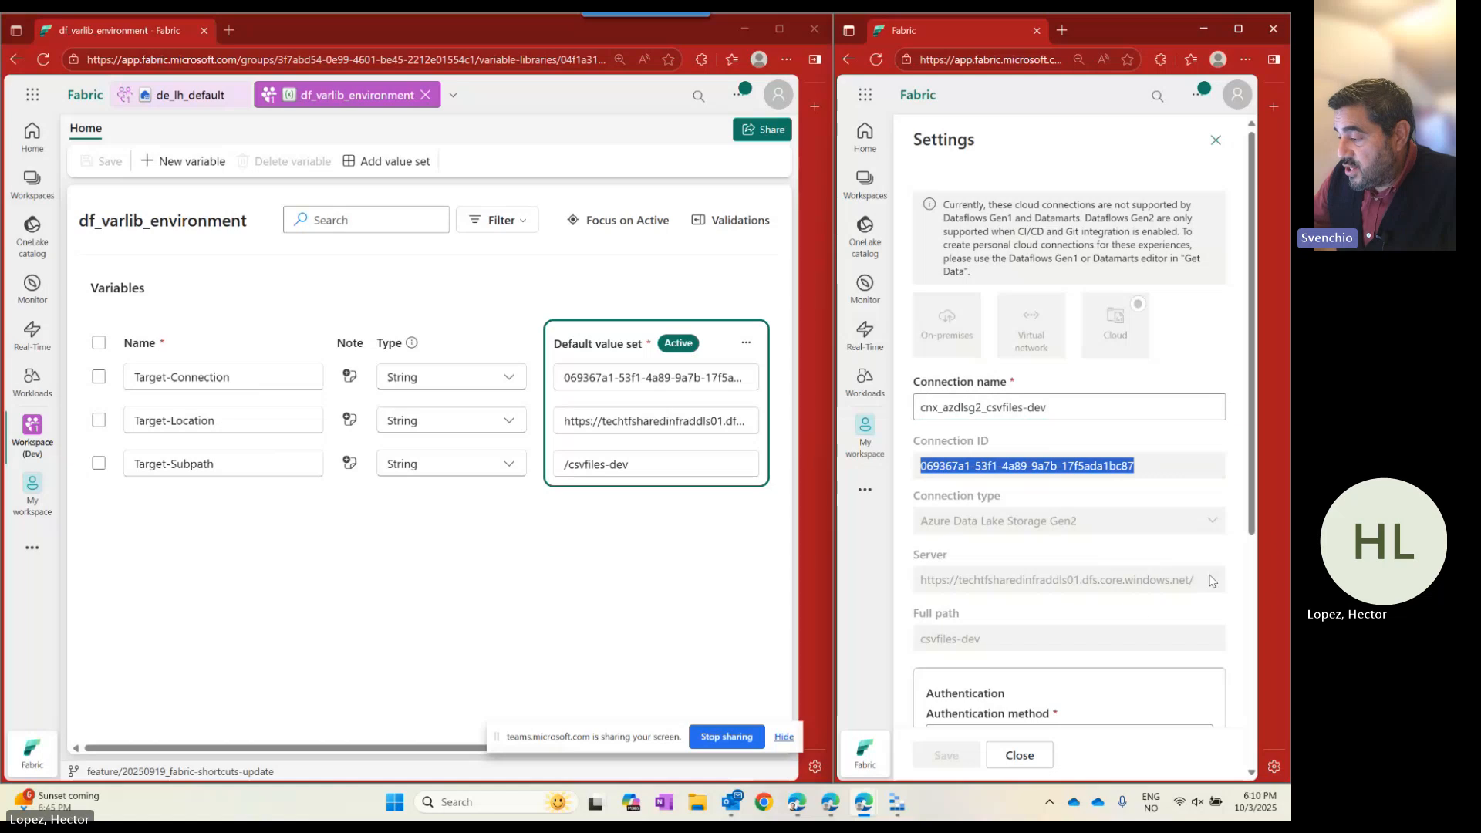
drag(1209, 580, 883, 588)
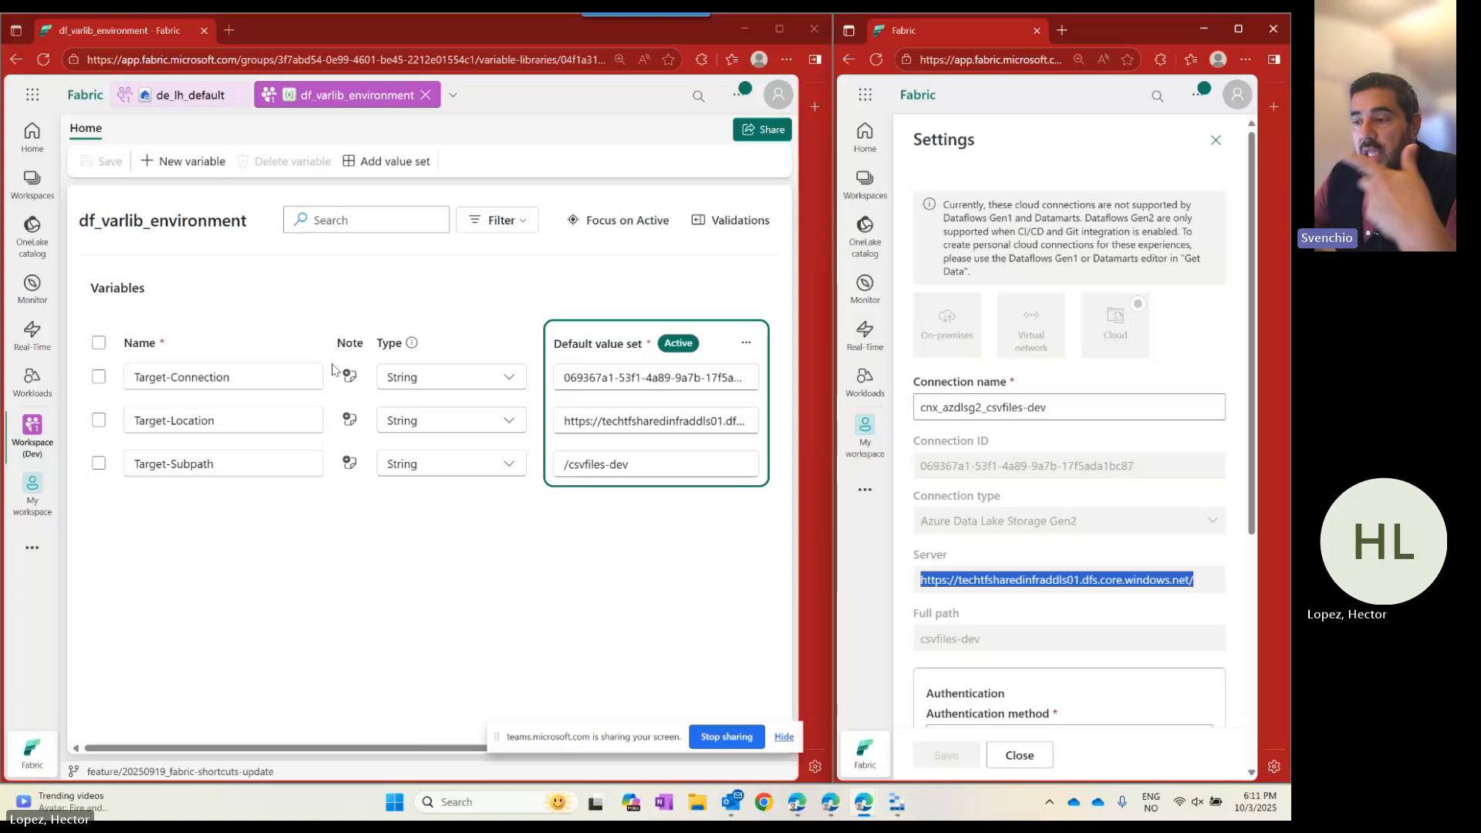
click(390, 164)
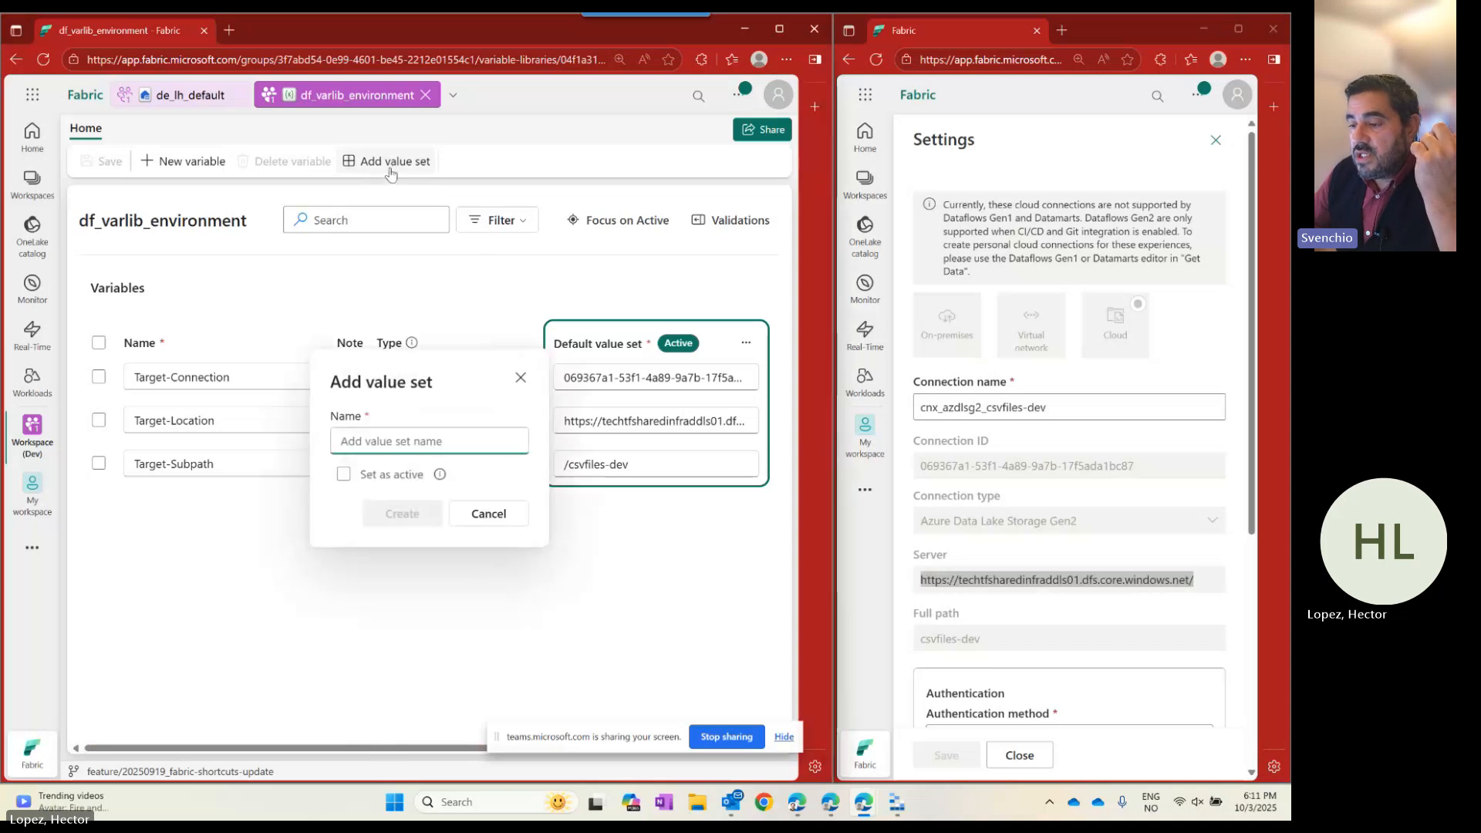
Name the value set 'Prod', cancel it since Prod exists, and scroll to its values.
text(Prod)
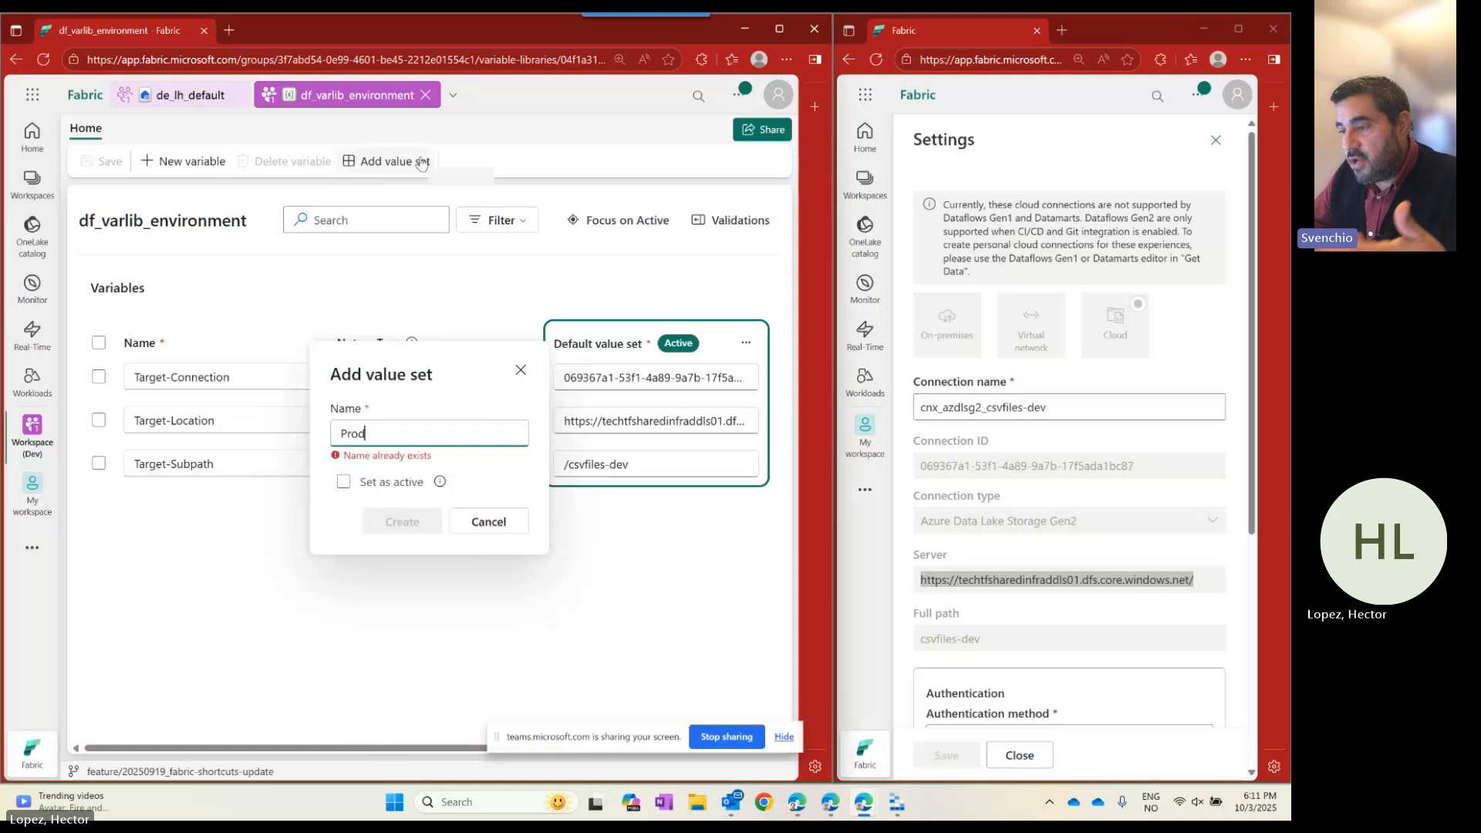
click(491, 525)
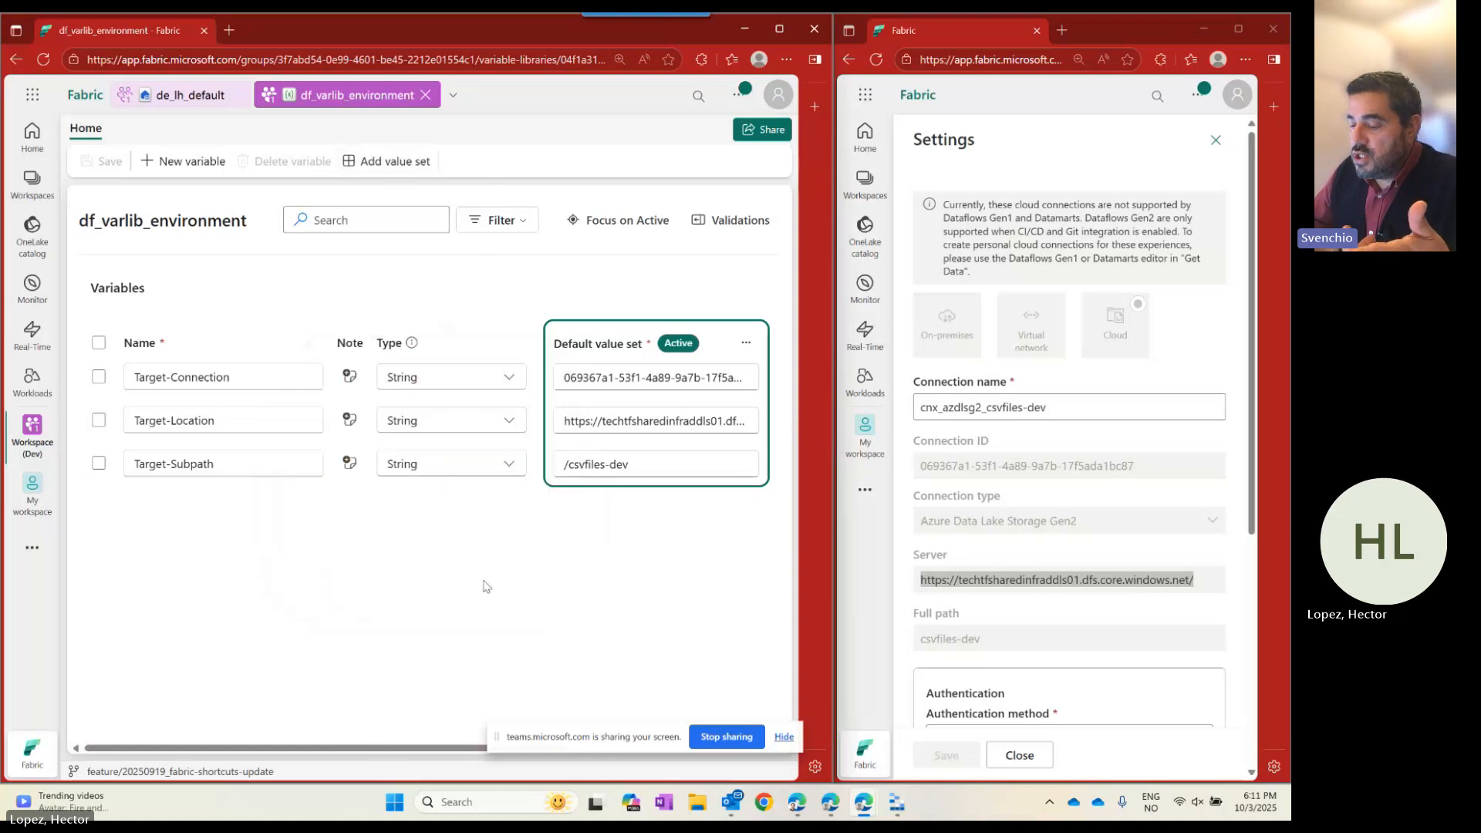
drag(307, 748, 609, 730)
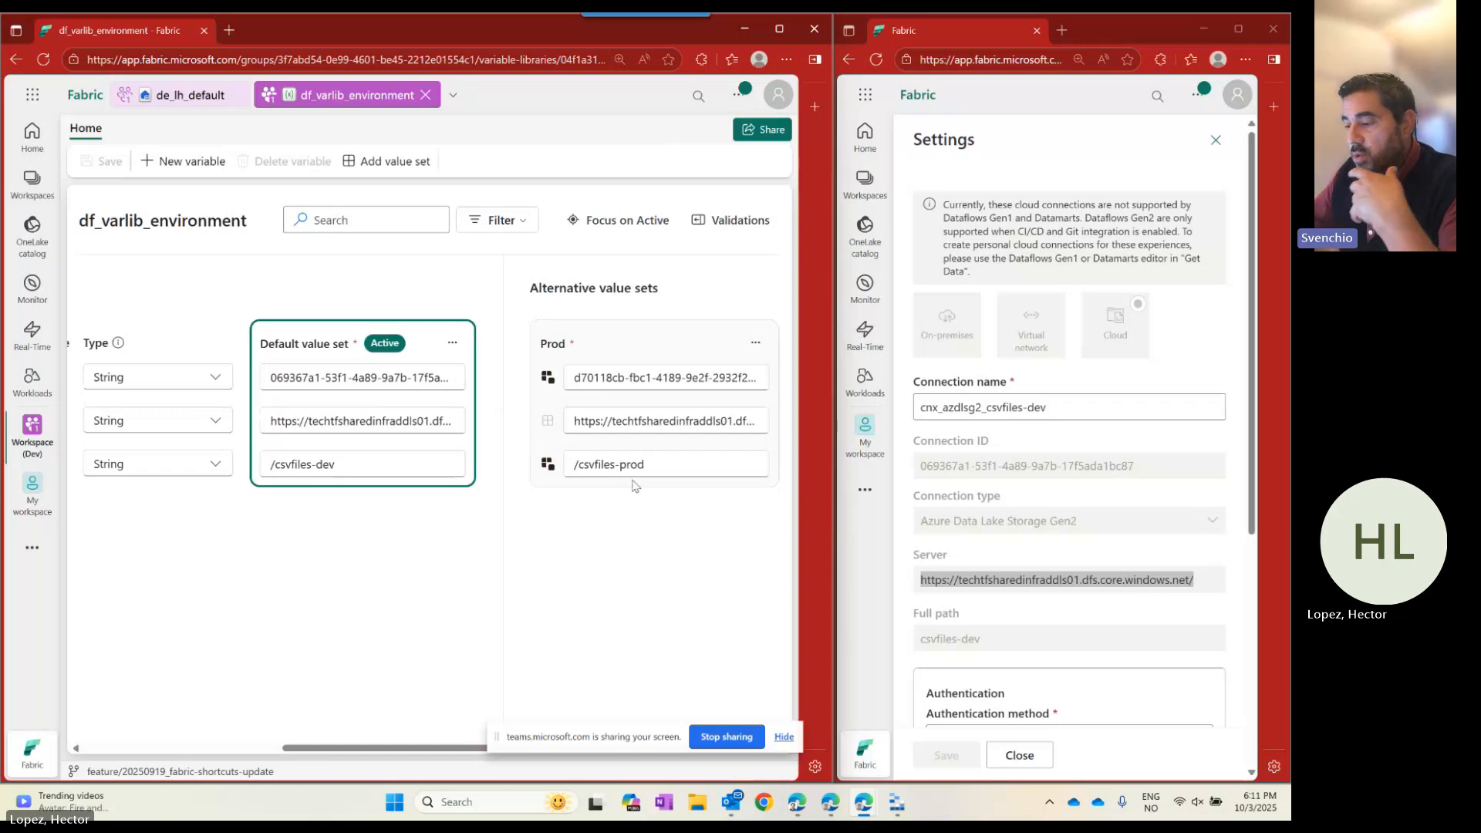
Open cnx_azdlsg2_csvfiles-prod settings and select its Connection ID, Server and csvfiles-prod path.
click(1216, 140)
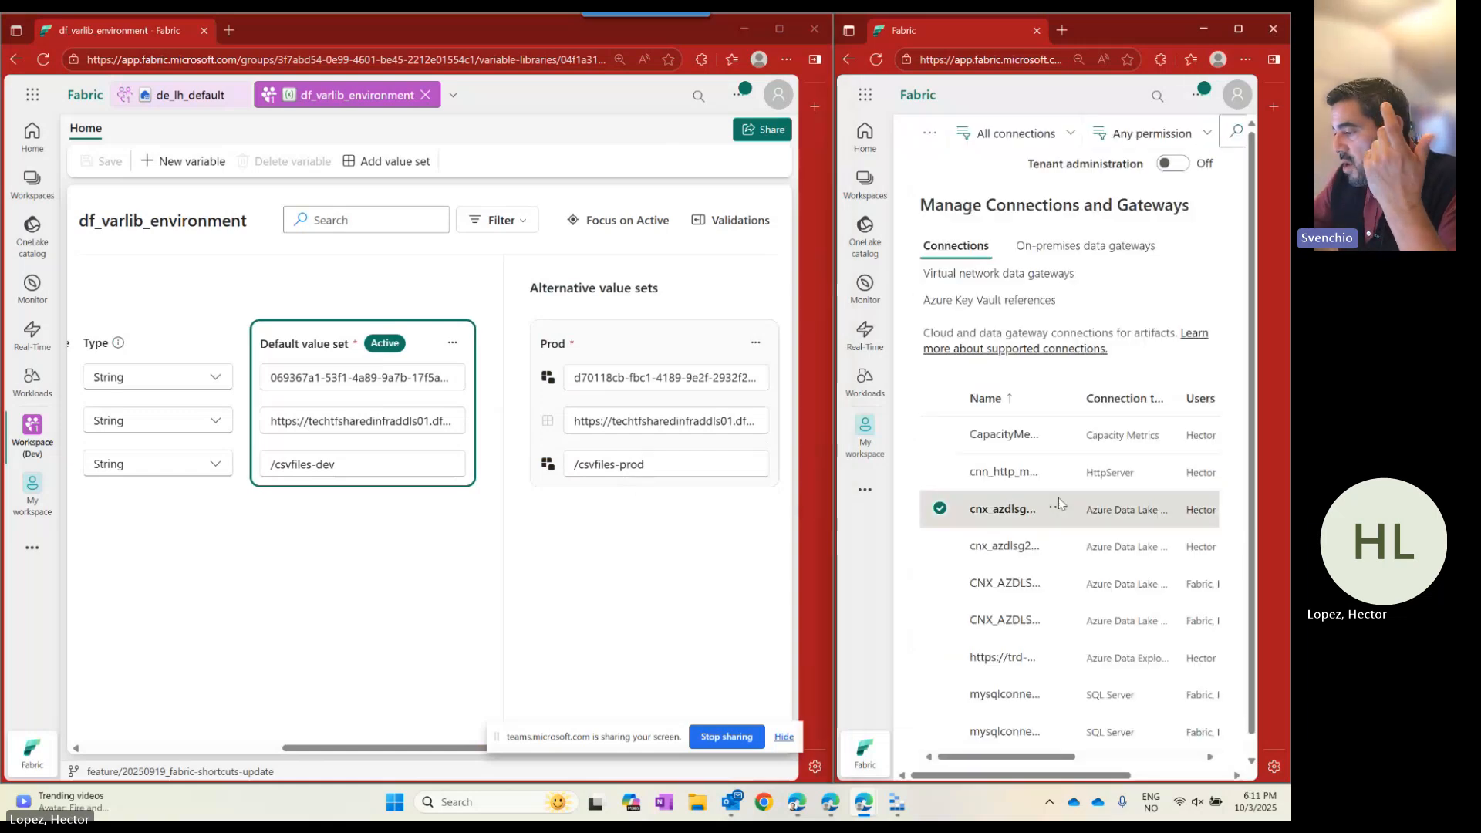
click(1055, 545)
click(1100, 571)
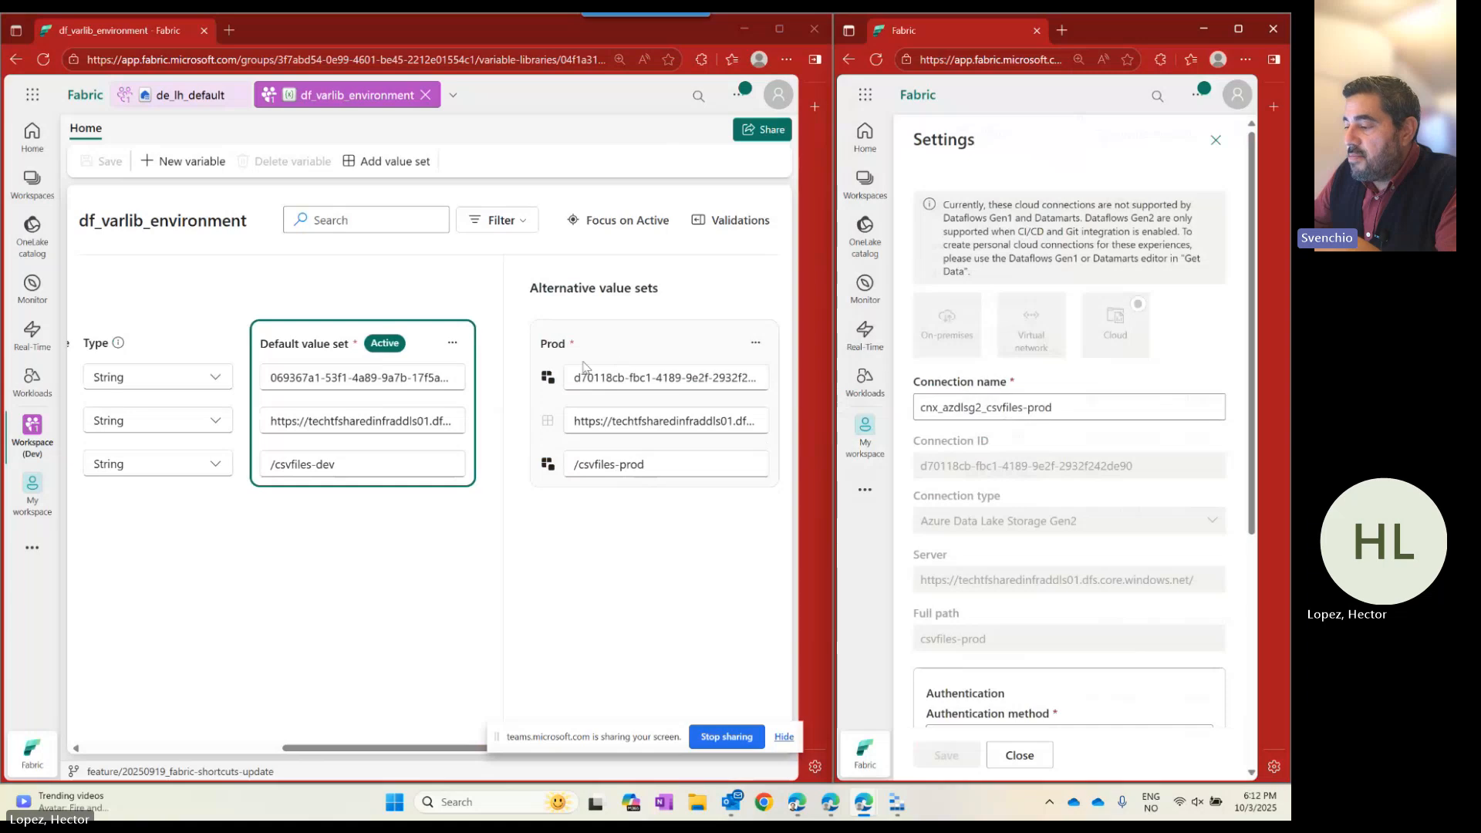
drag(1140, 466, 787, 468)
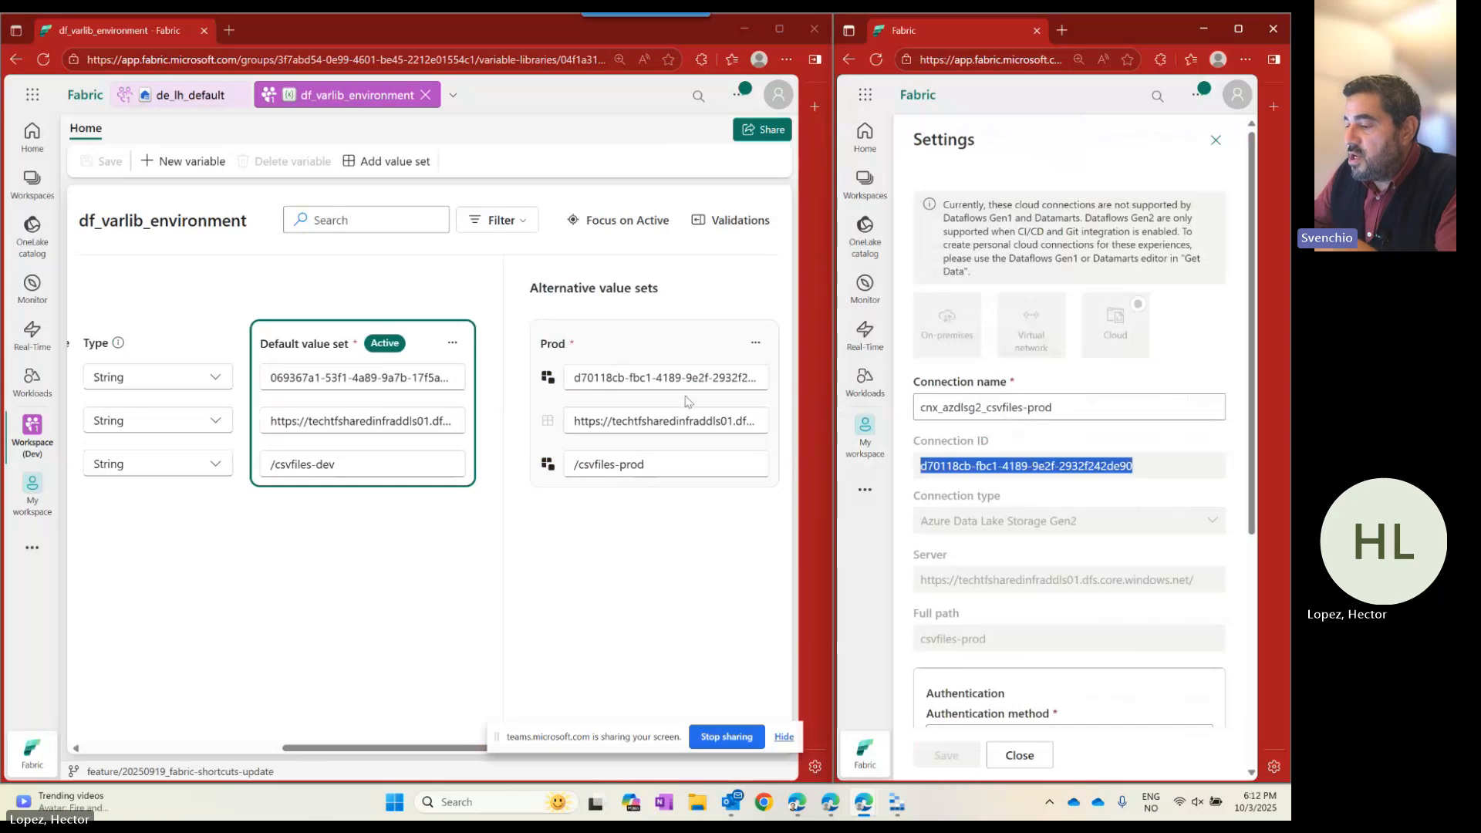
drag(1219, 583, 780, 555)
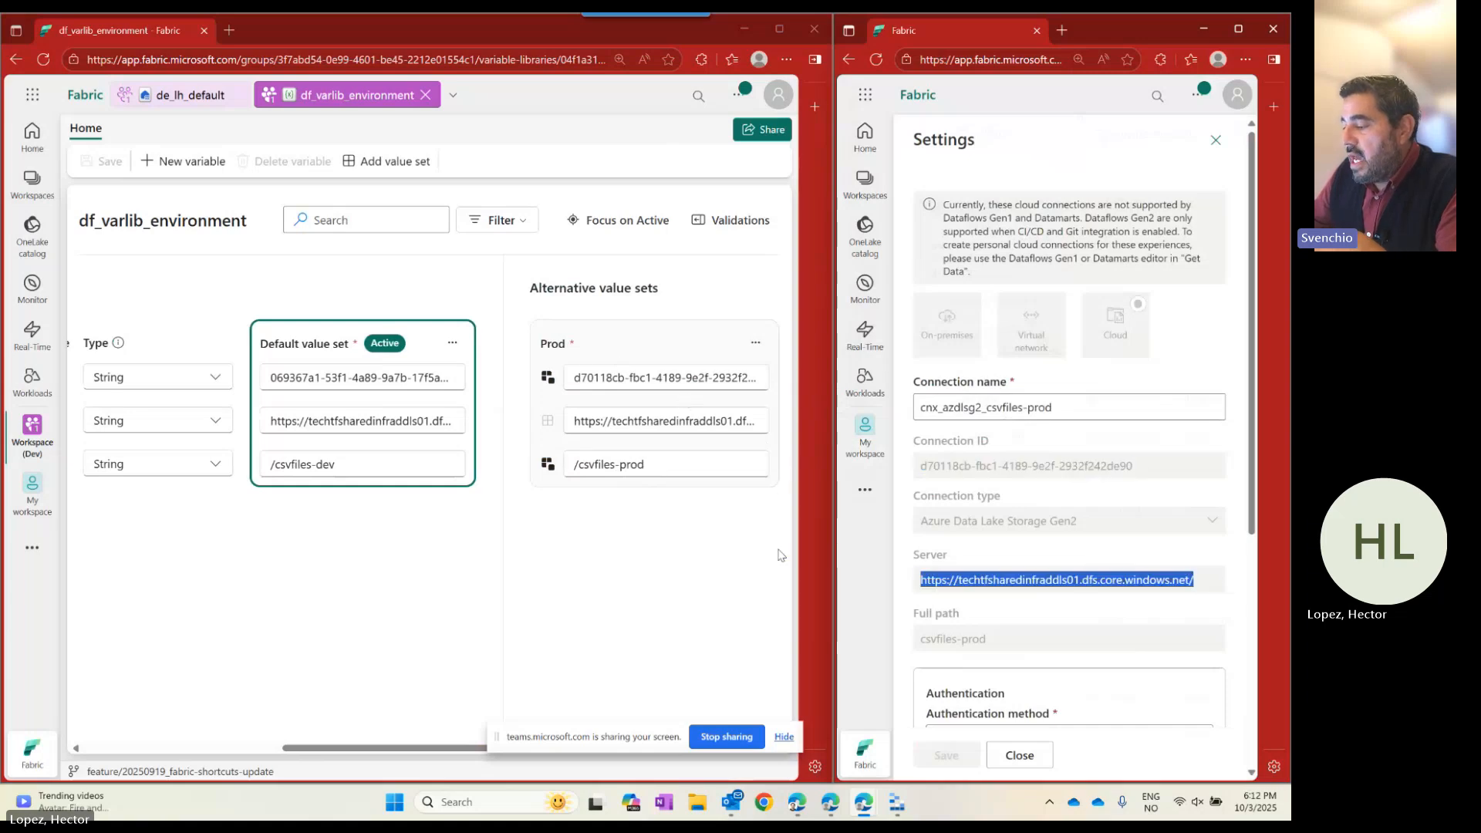
drag(1019, 648, 876, 635)
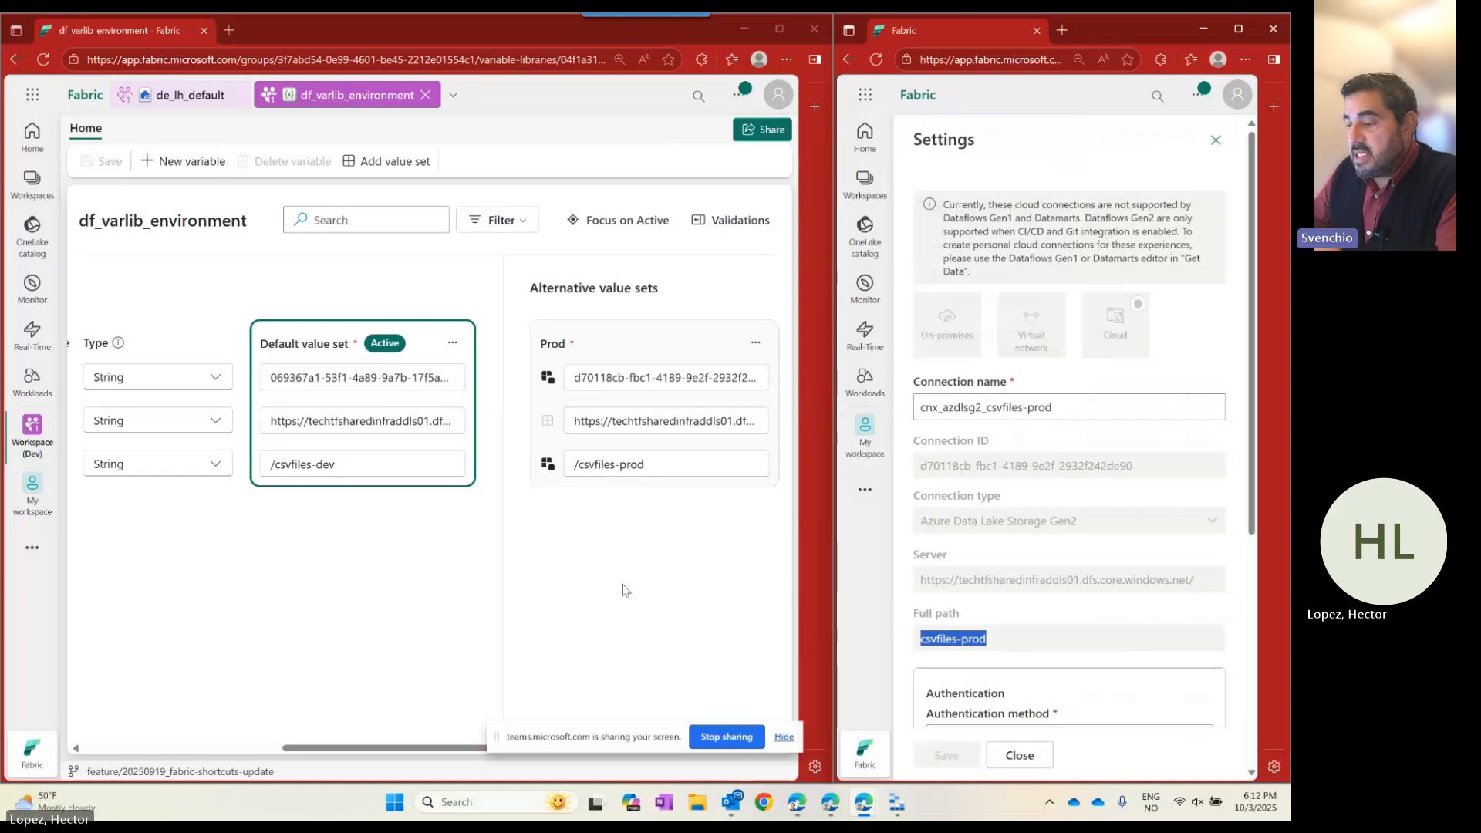
Widen the df_varlib_environment library and review the Default value set's options.
drag(422, 740, 455, 742)
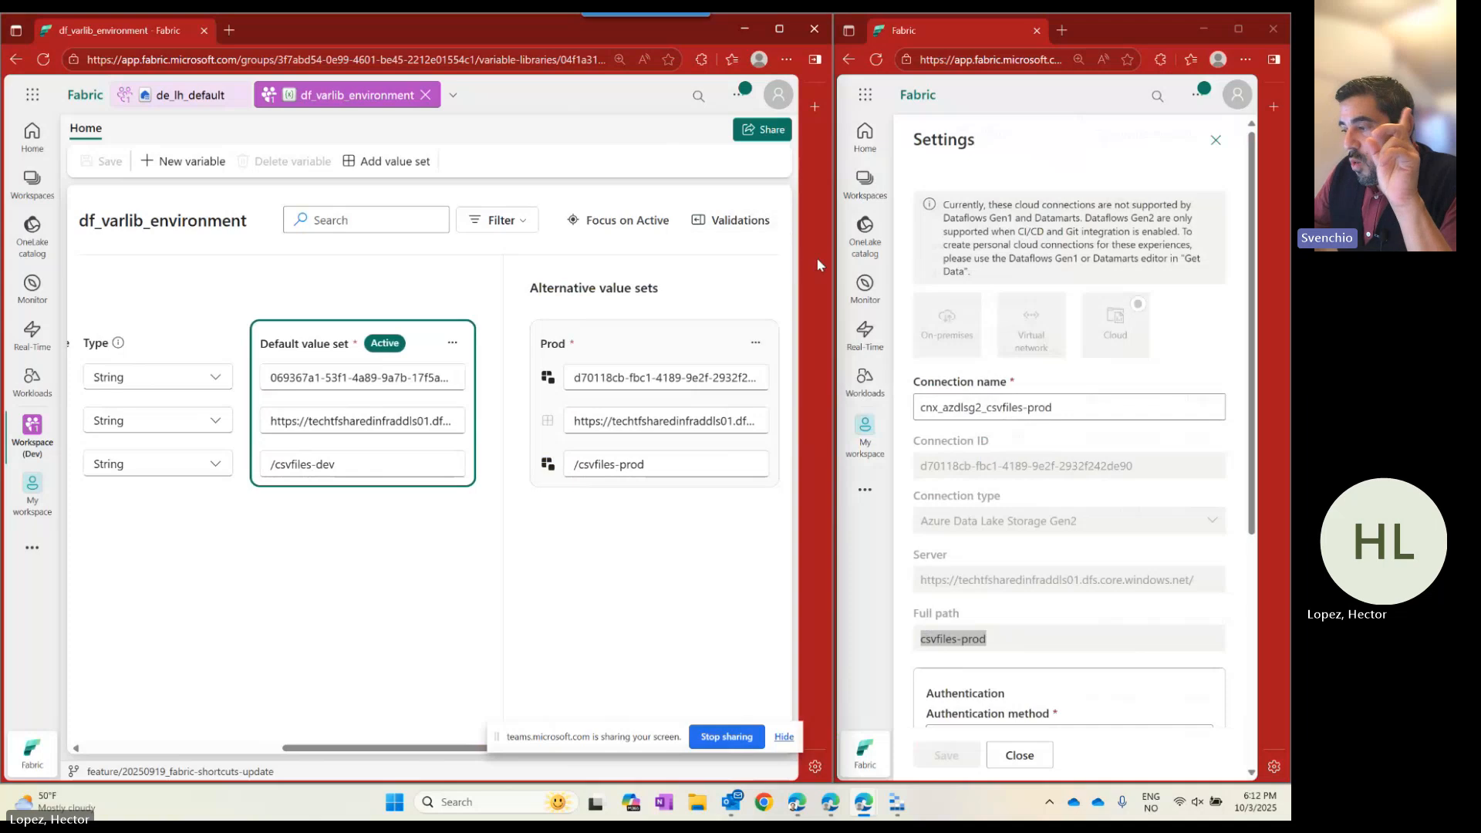
drag(831, 255, 892, 266)
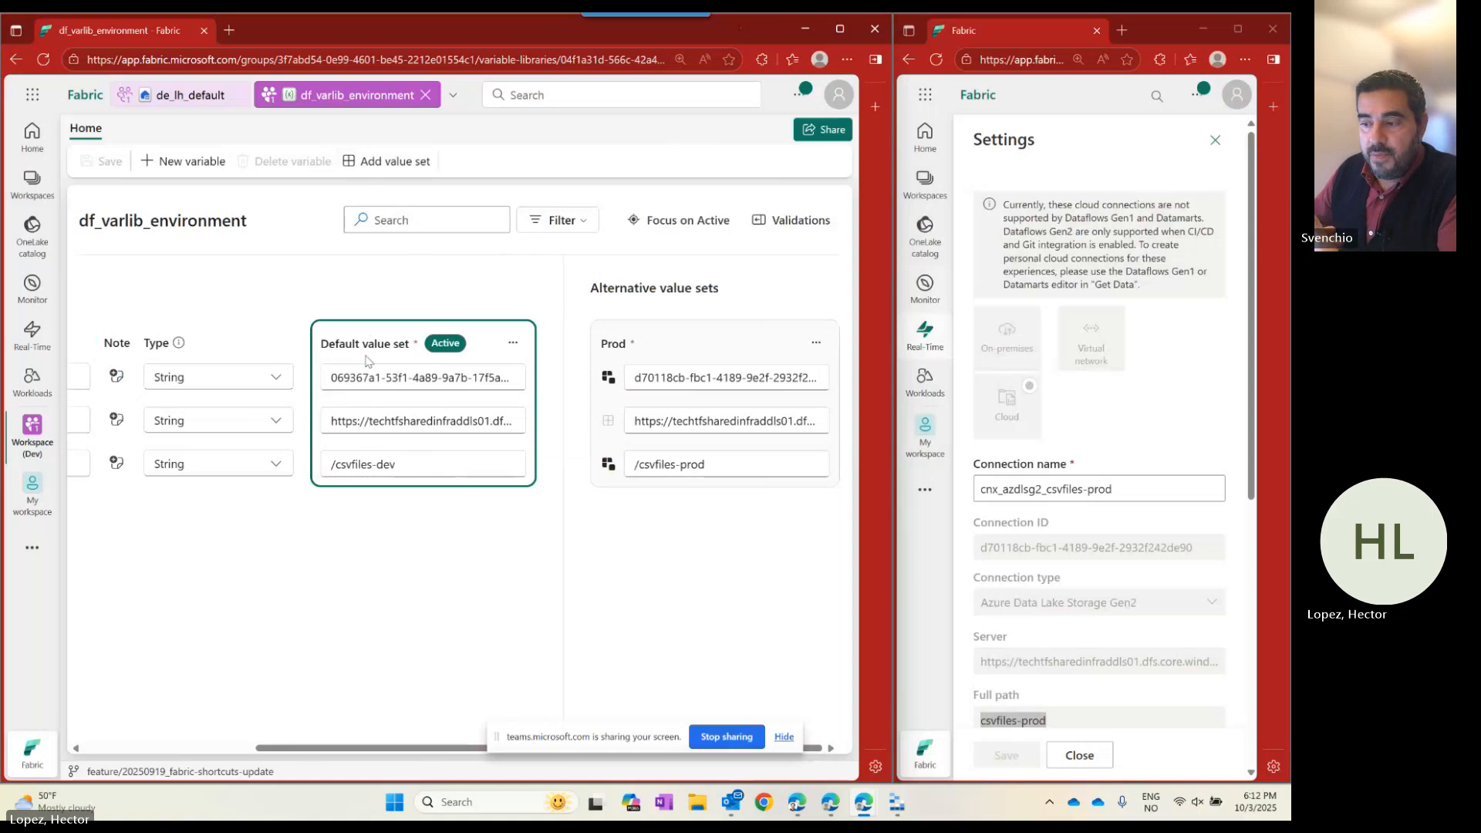
click(510, 343)
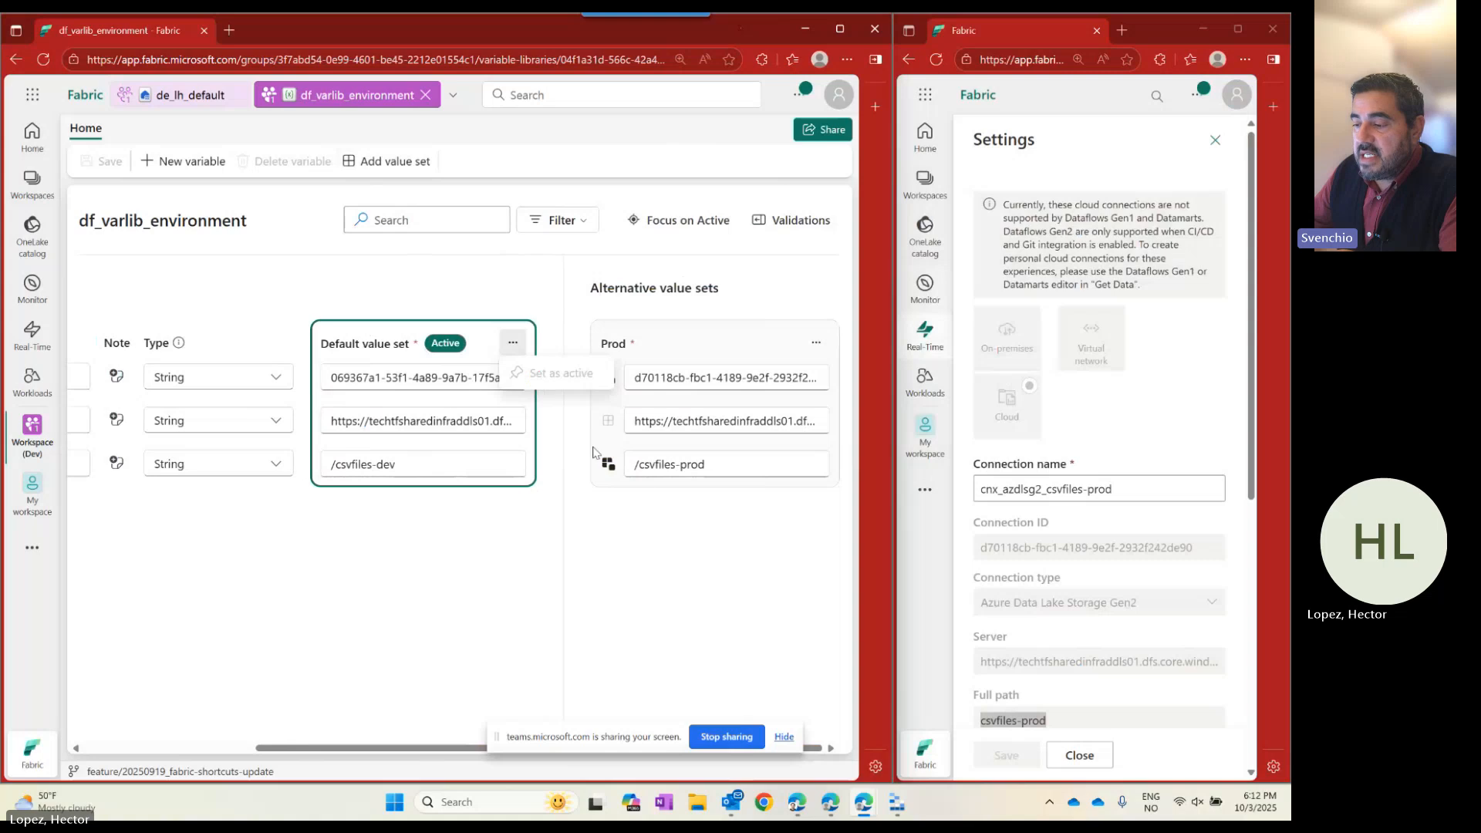
click(390, 574)
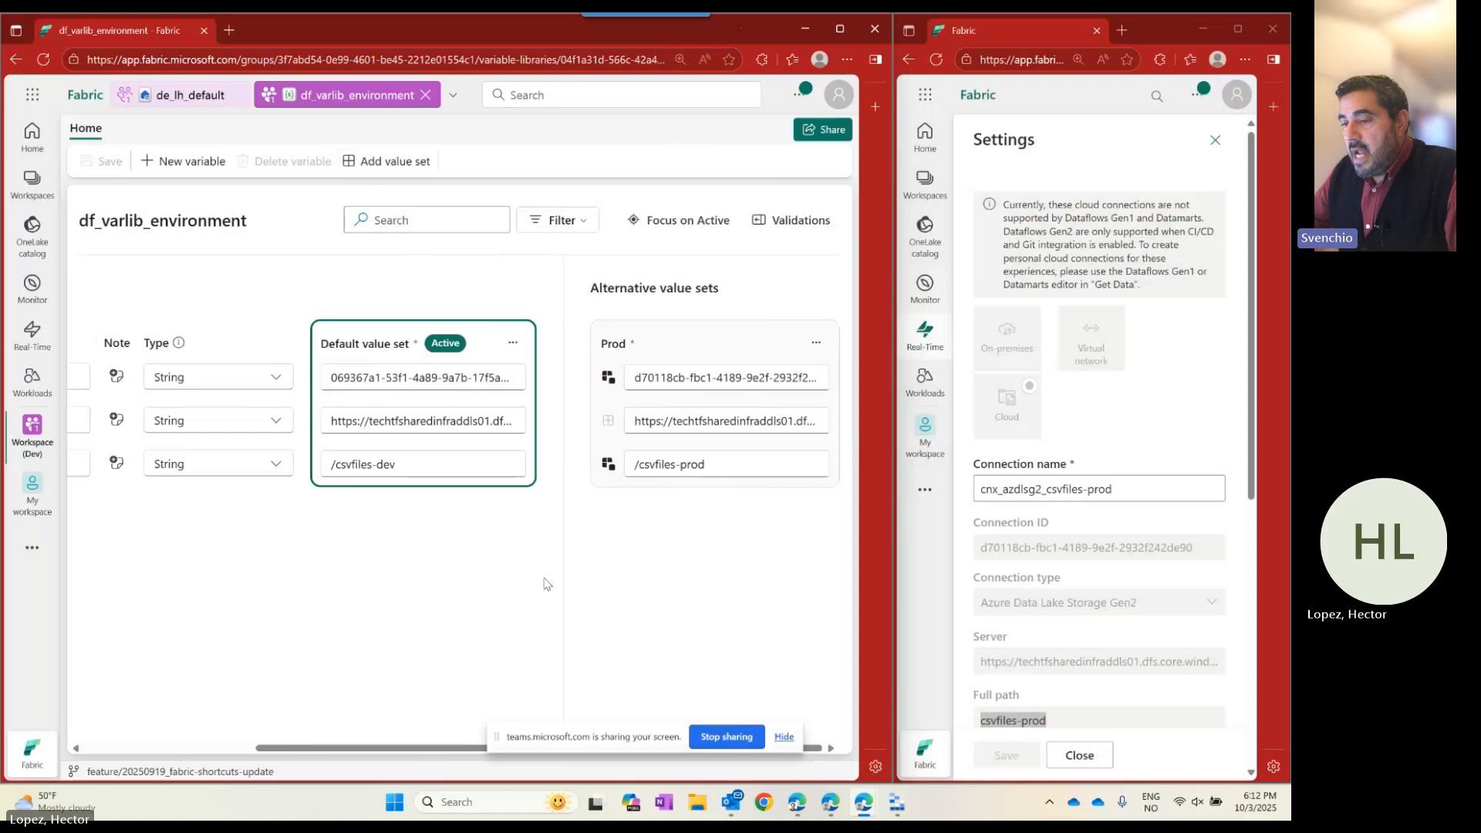
Open Manage shortcut for csvfiles in de_lh_default and expand Target connection's Variable section.
click(176, 108)
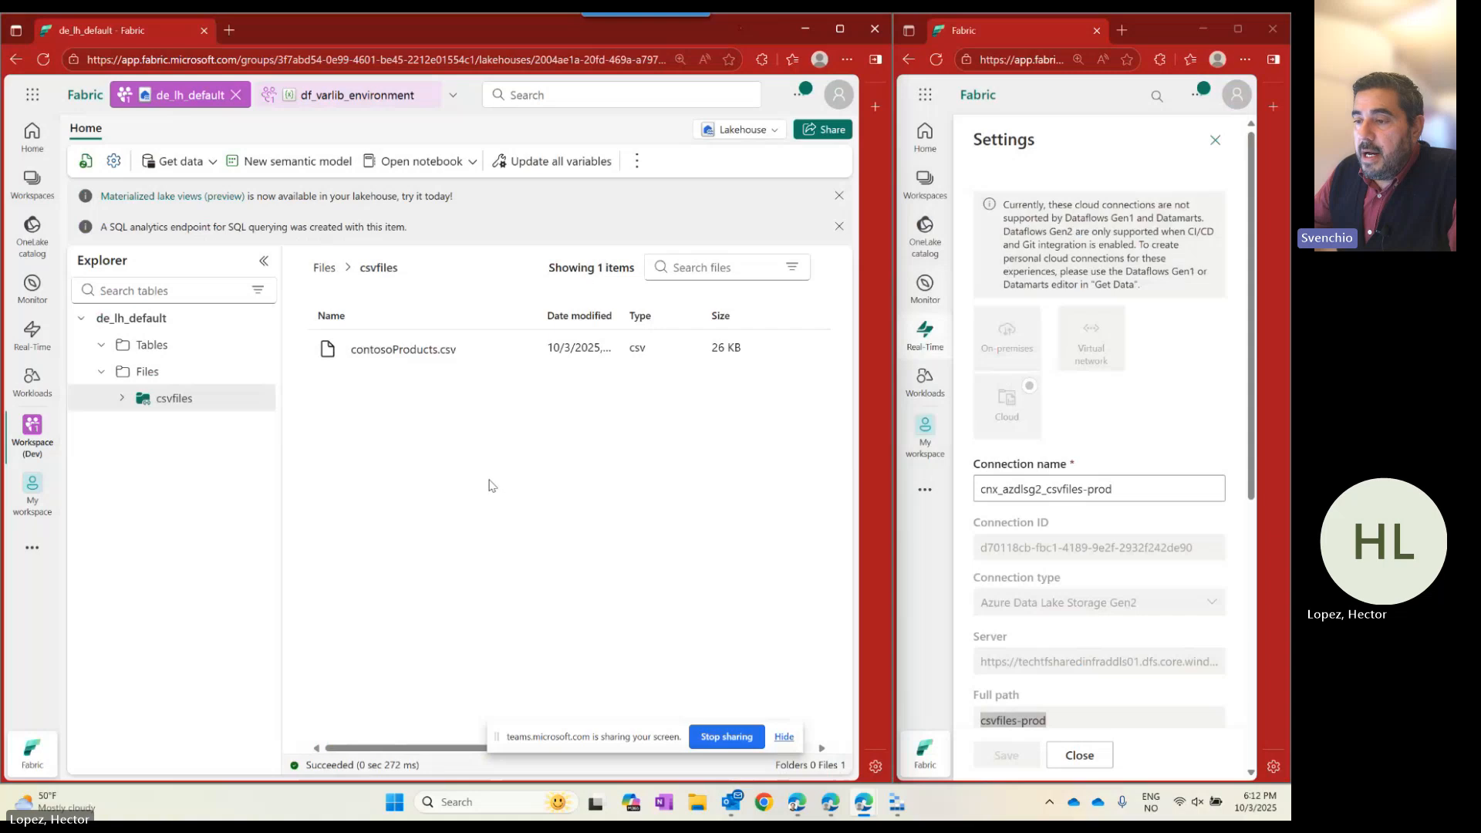
click(317, 94)
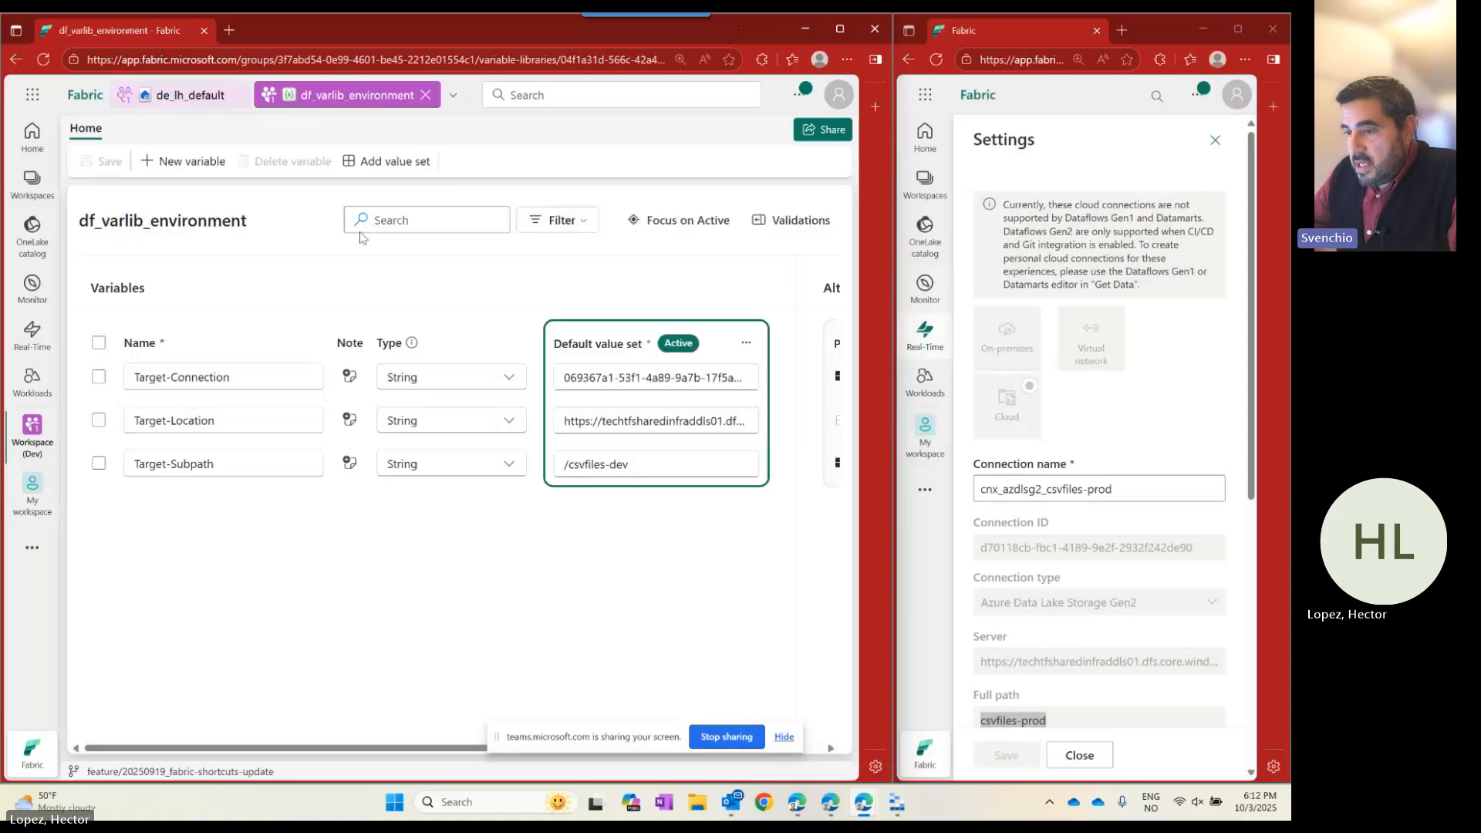
click(181, 95)
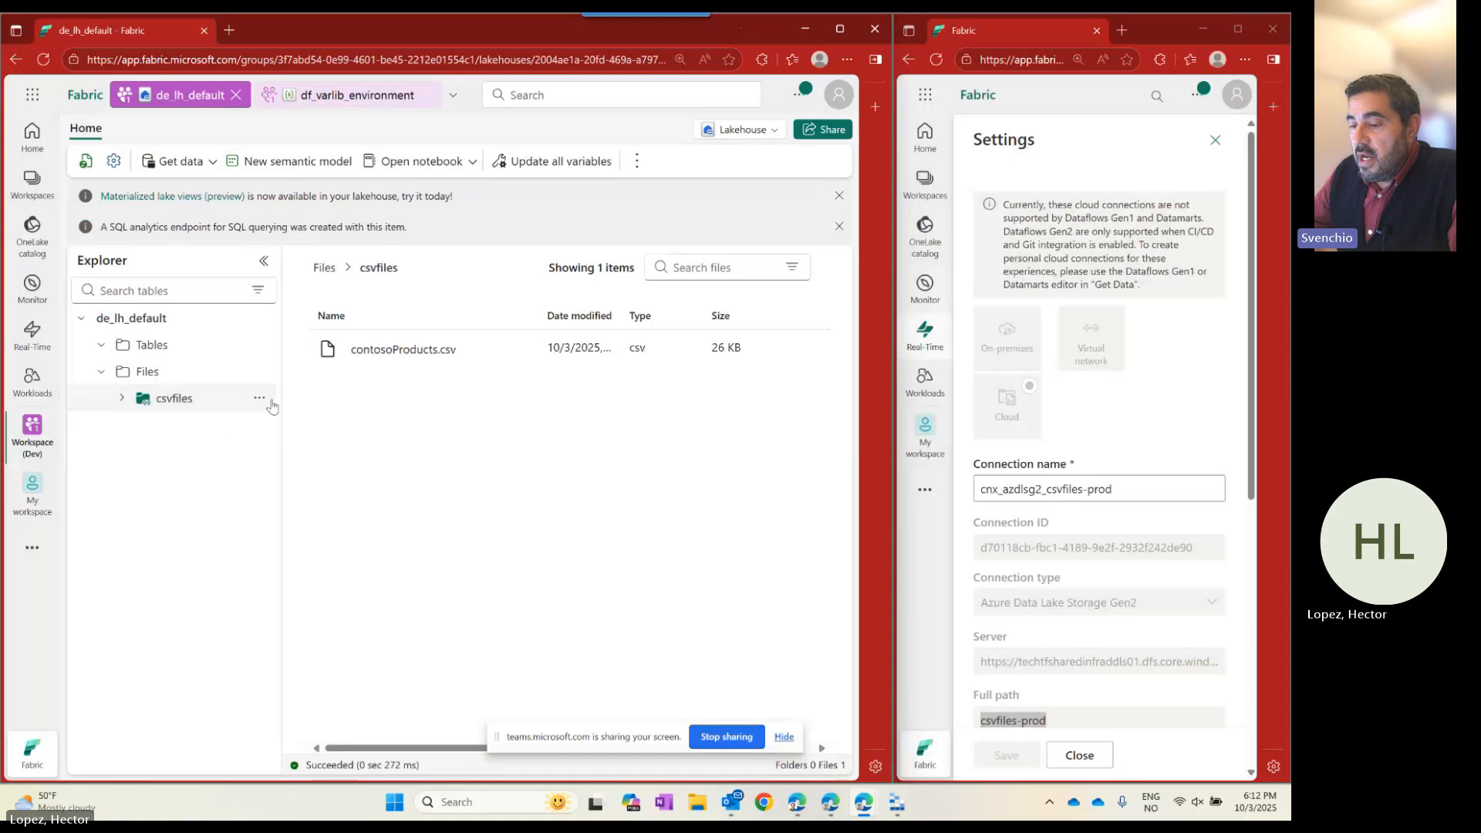
click(262, 400)
click(310, 652)
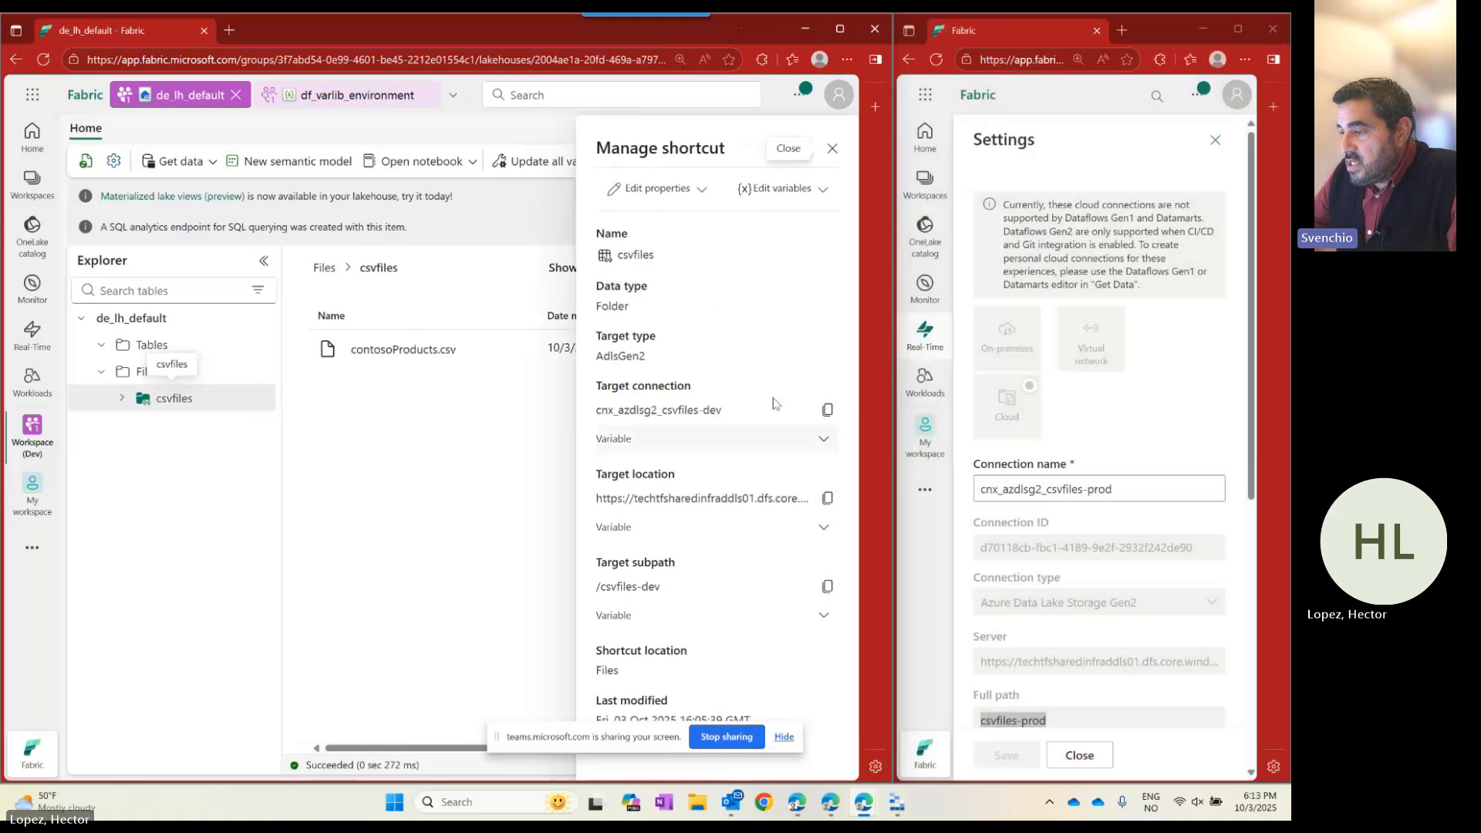
click(822, 192)
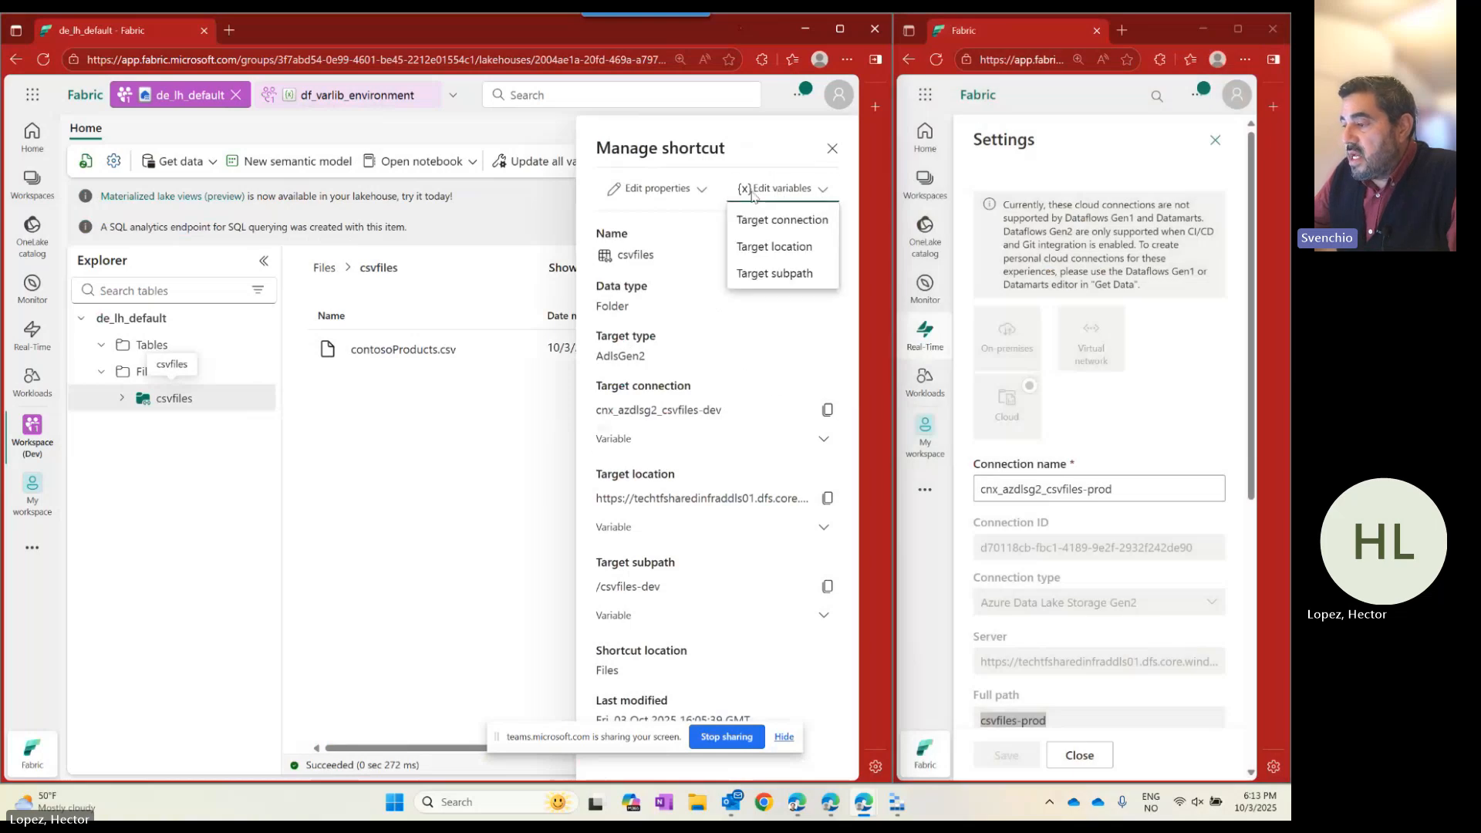
click(823, 439)
click(823, 438)
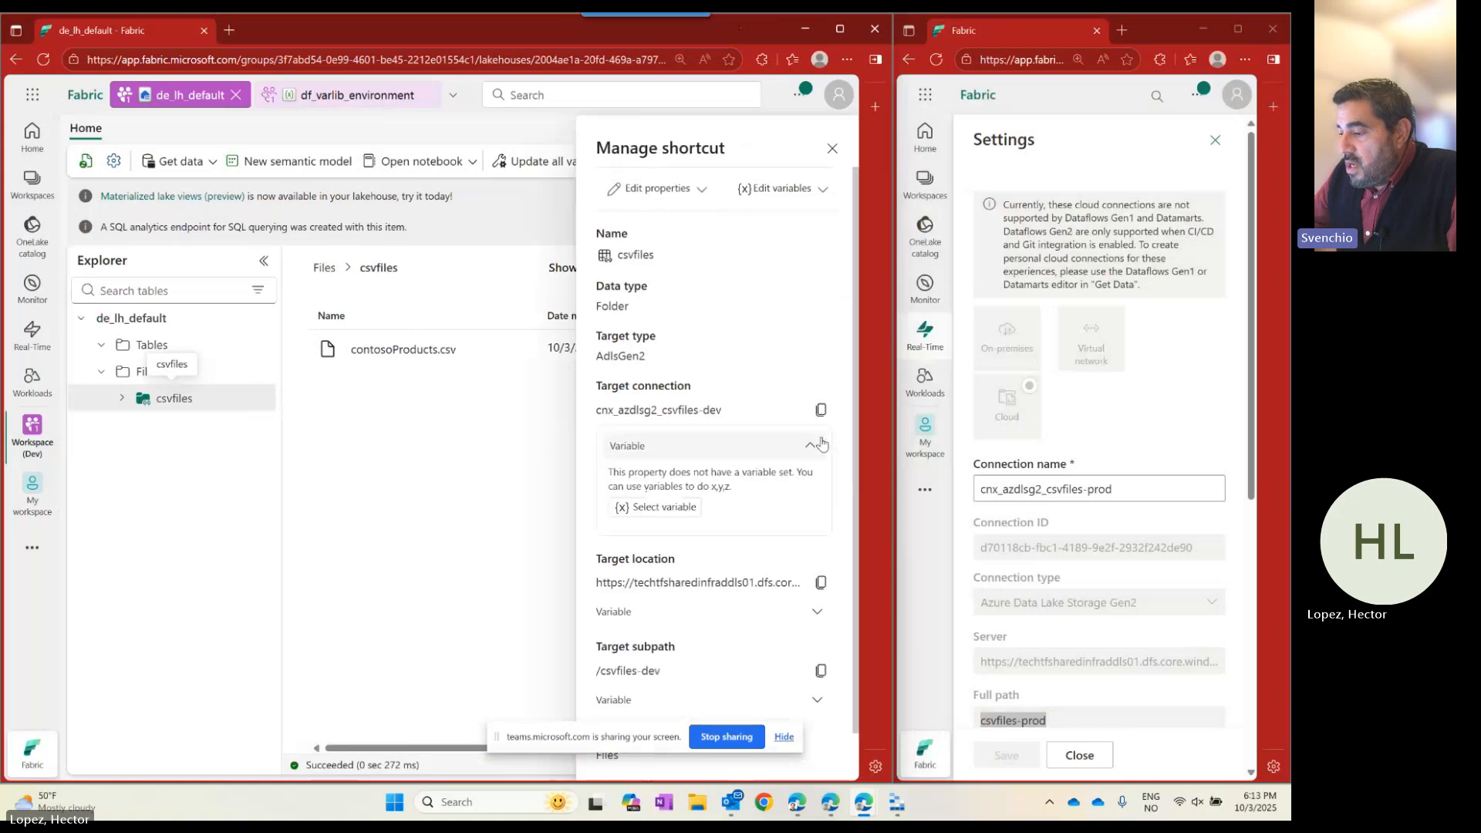
Bind the Target-Connection and Target-Location variables to the shortcut's connection and location.
click(663, 509)
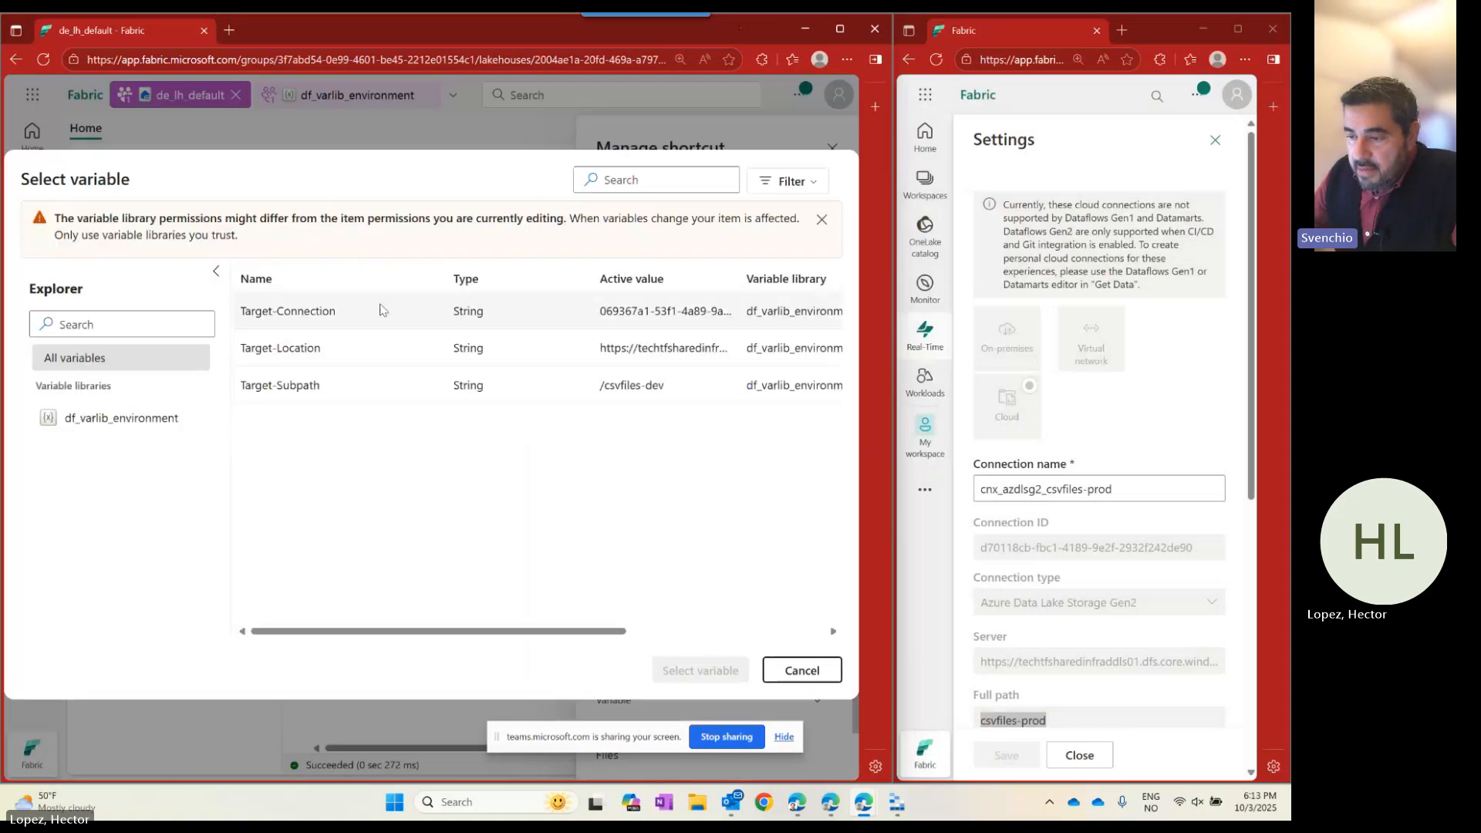
click(306, 314)
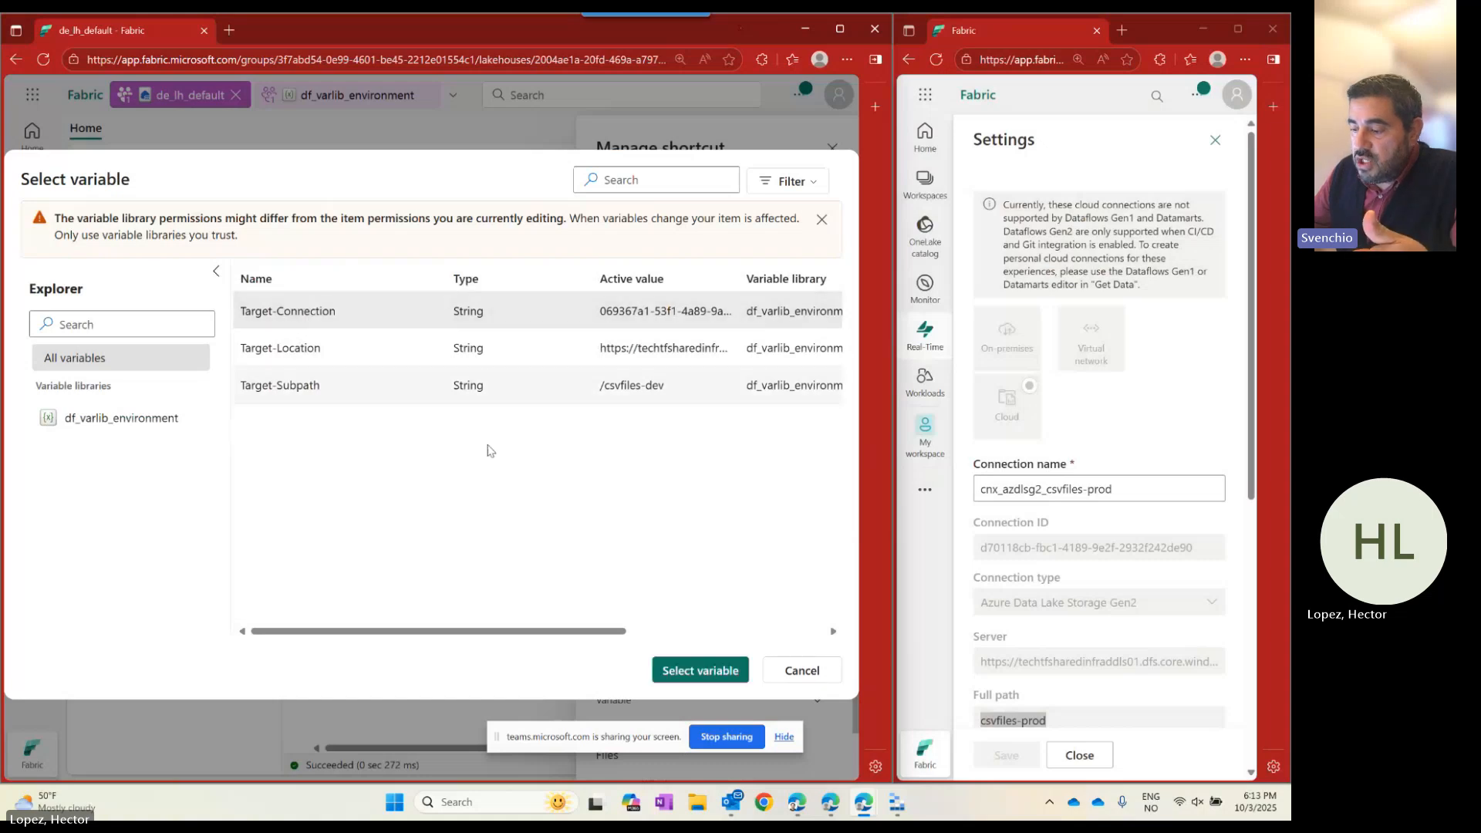
click(698, 669)
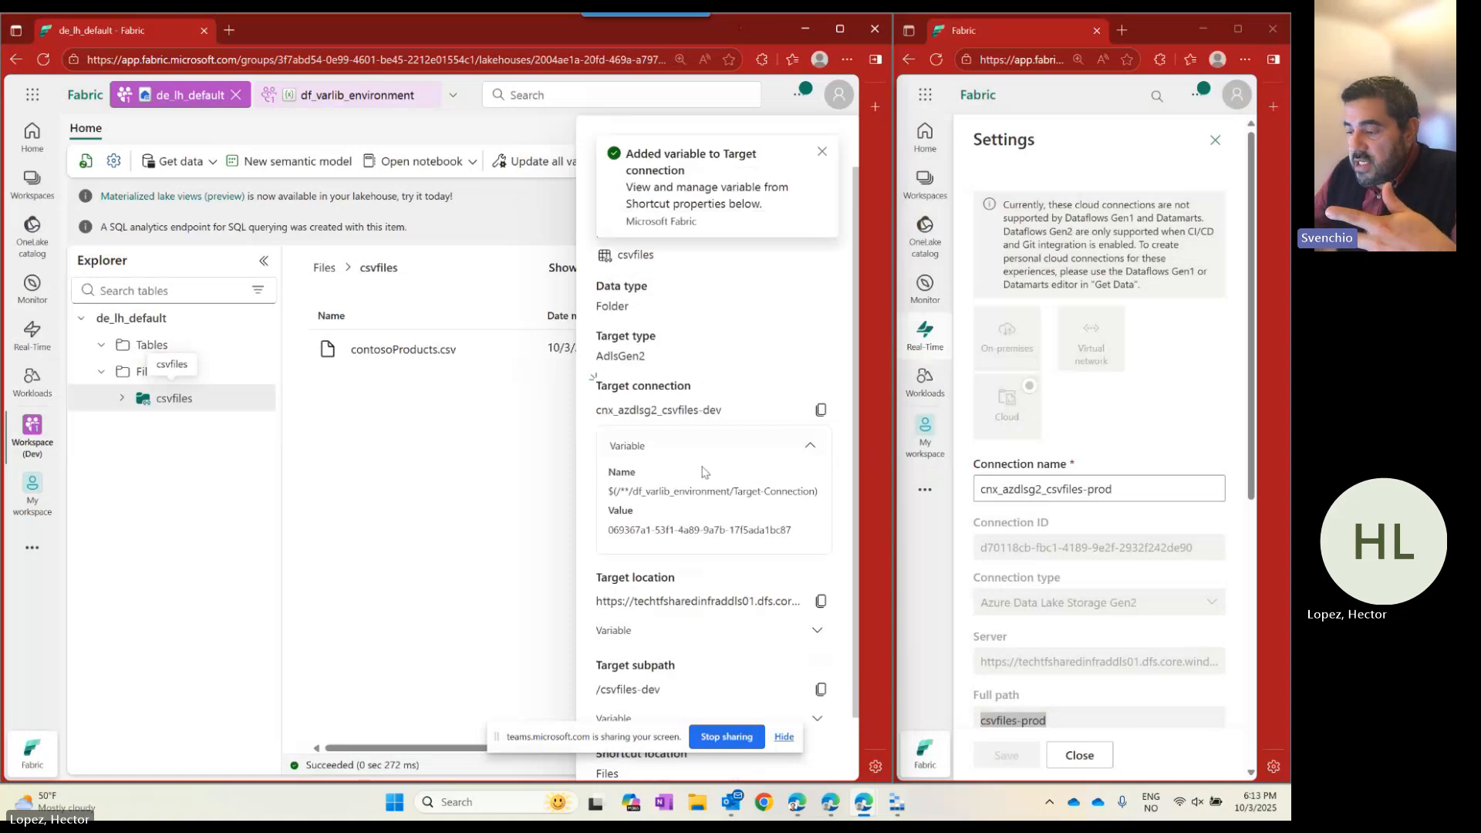
scroll(704, 470, down, 1)
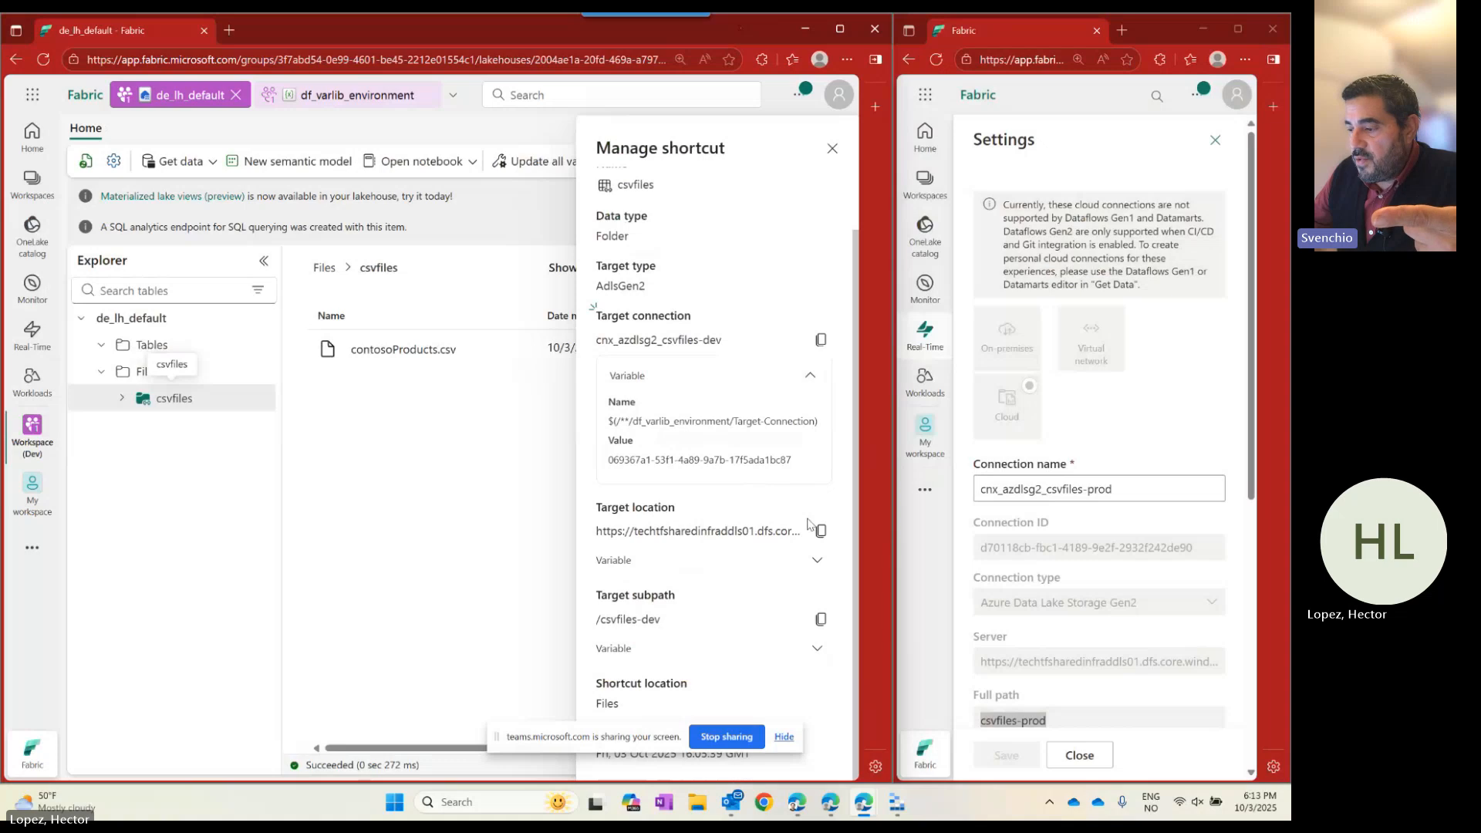
click(817, 561)
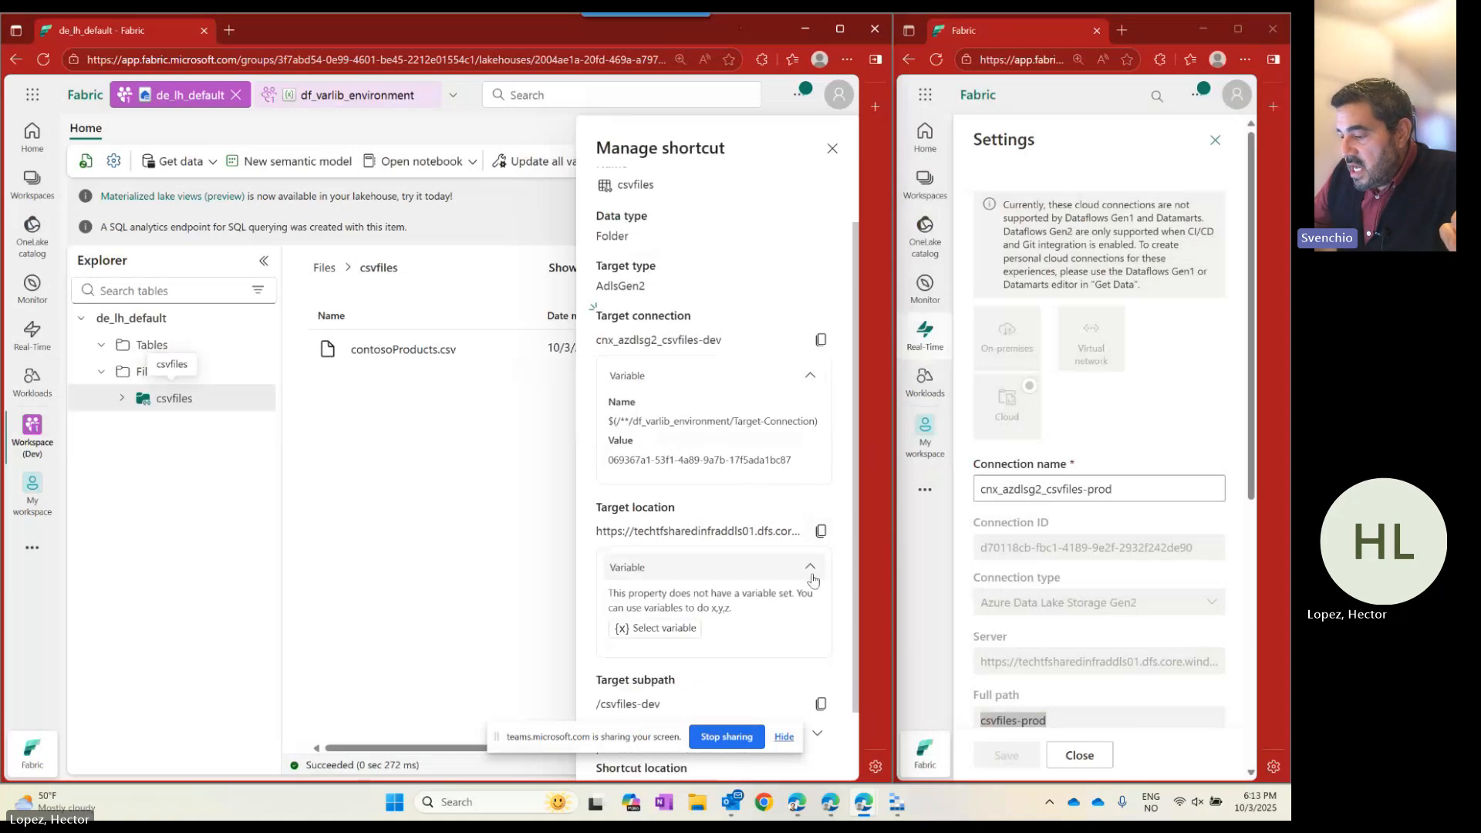
click(652, 628)
click(298, 351)
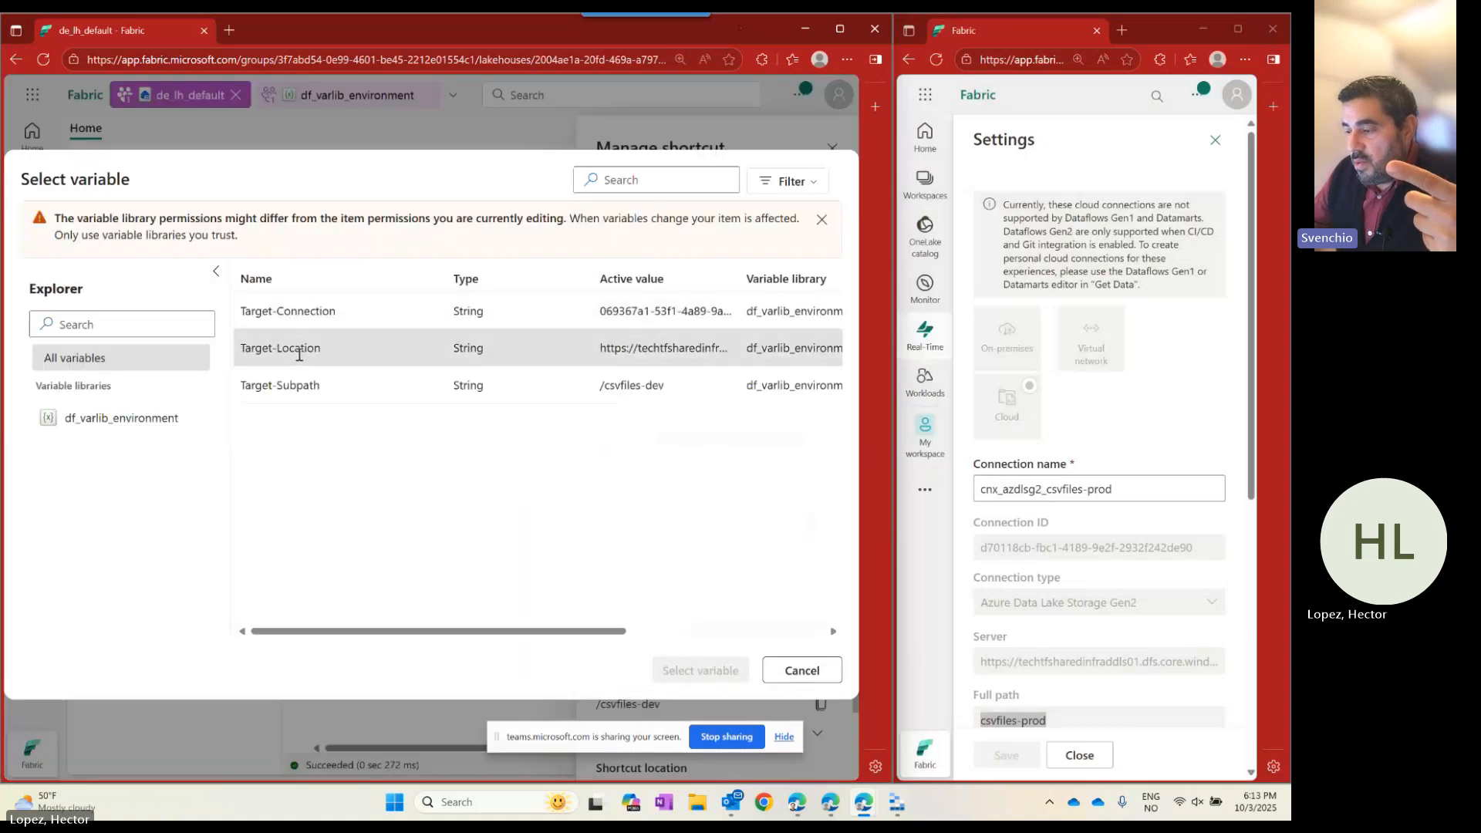
click(691, 672)
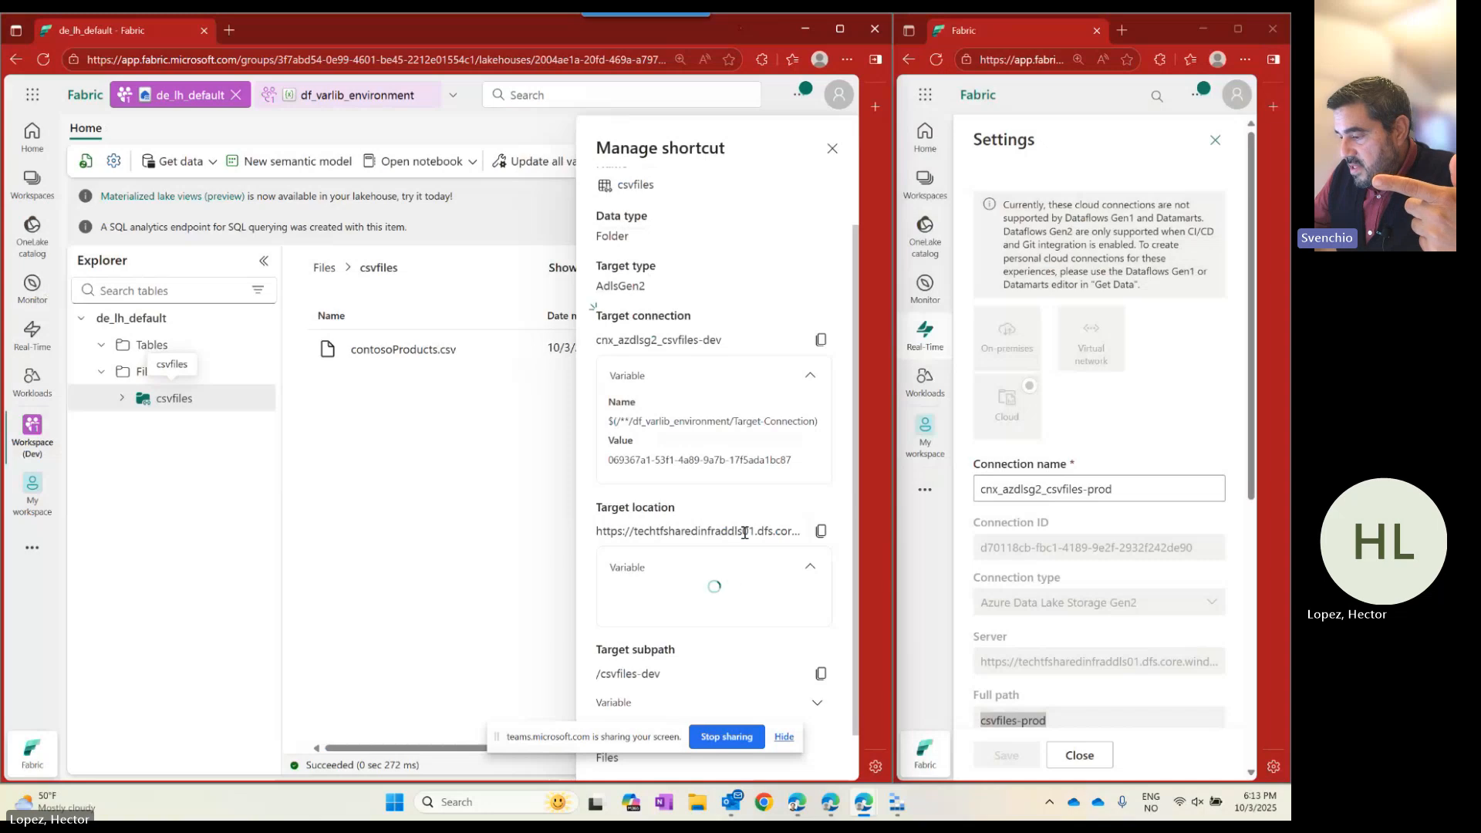
Bind the Target-Subpath variable to the csvfiles shortcut's subpath.
scroll(740, 555, down, 1)
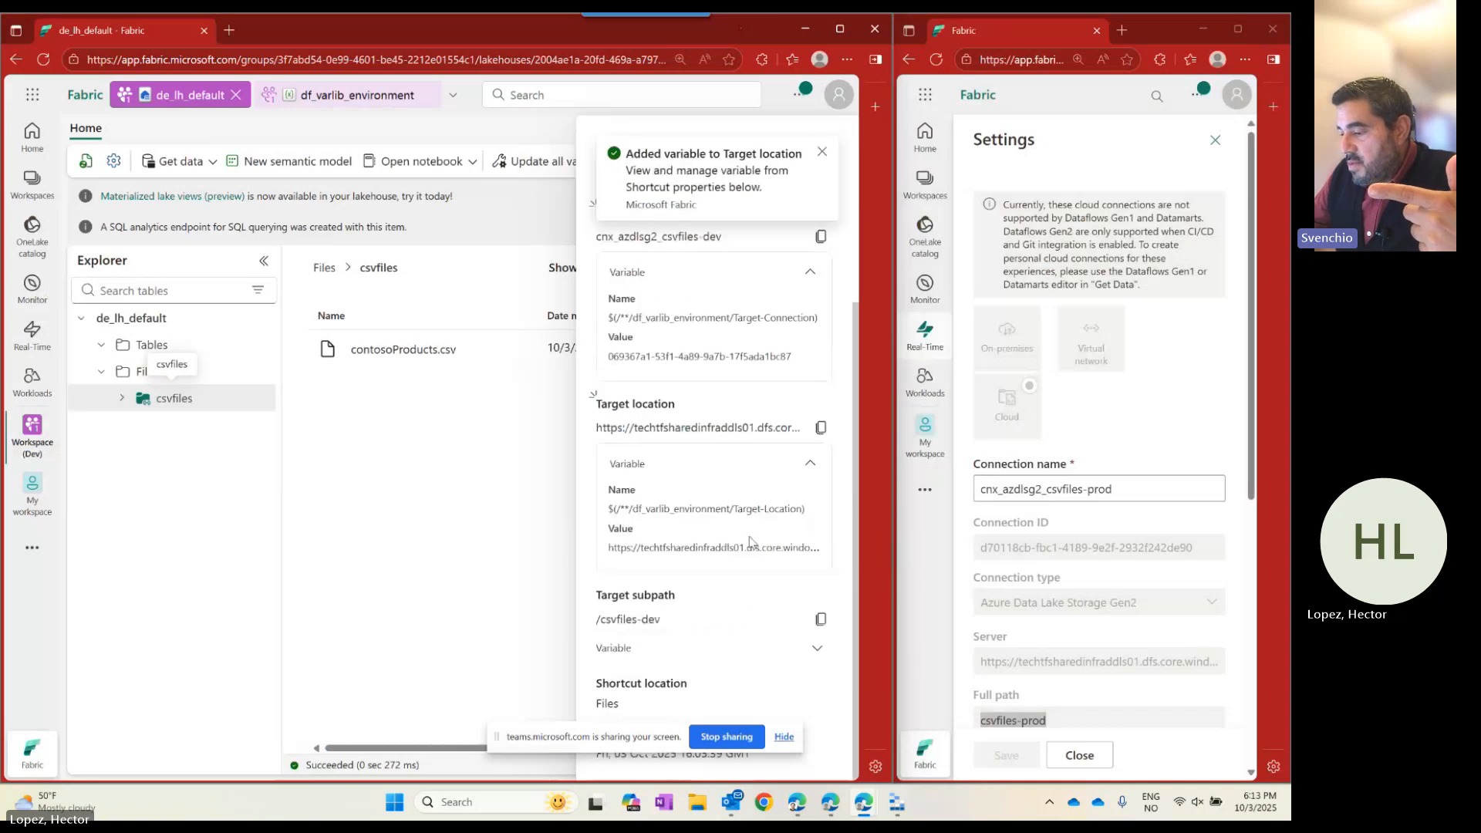
click(816, 650)
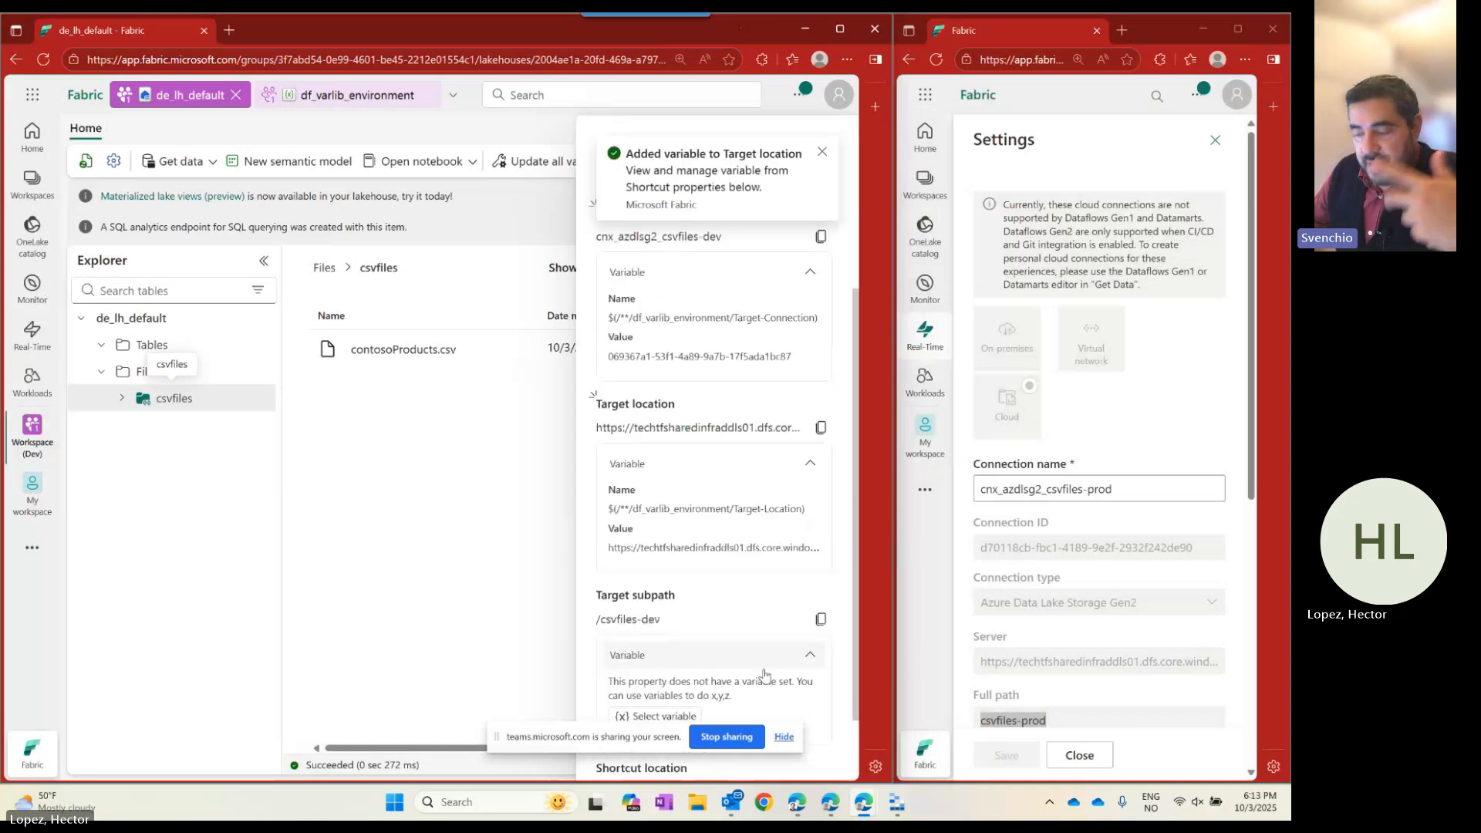
scroll(764, 671, down, 1)
click(658, 631)
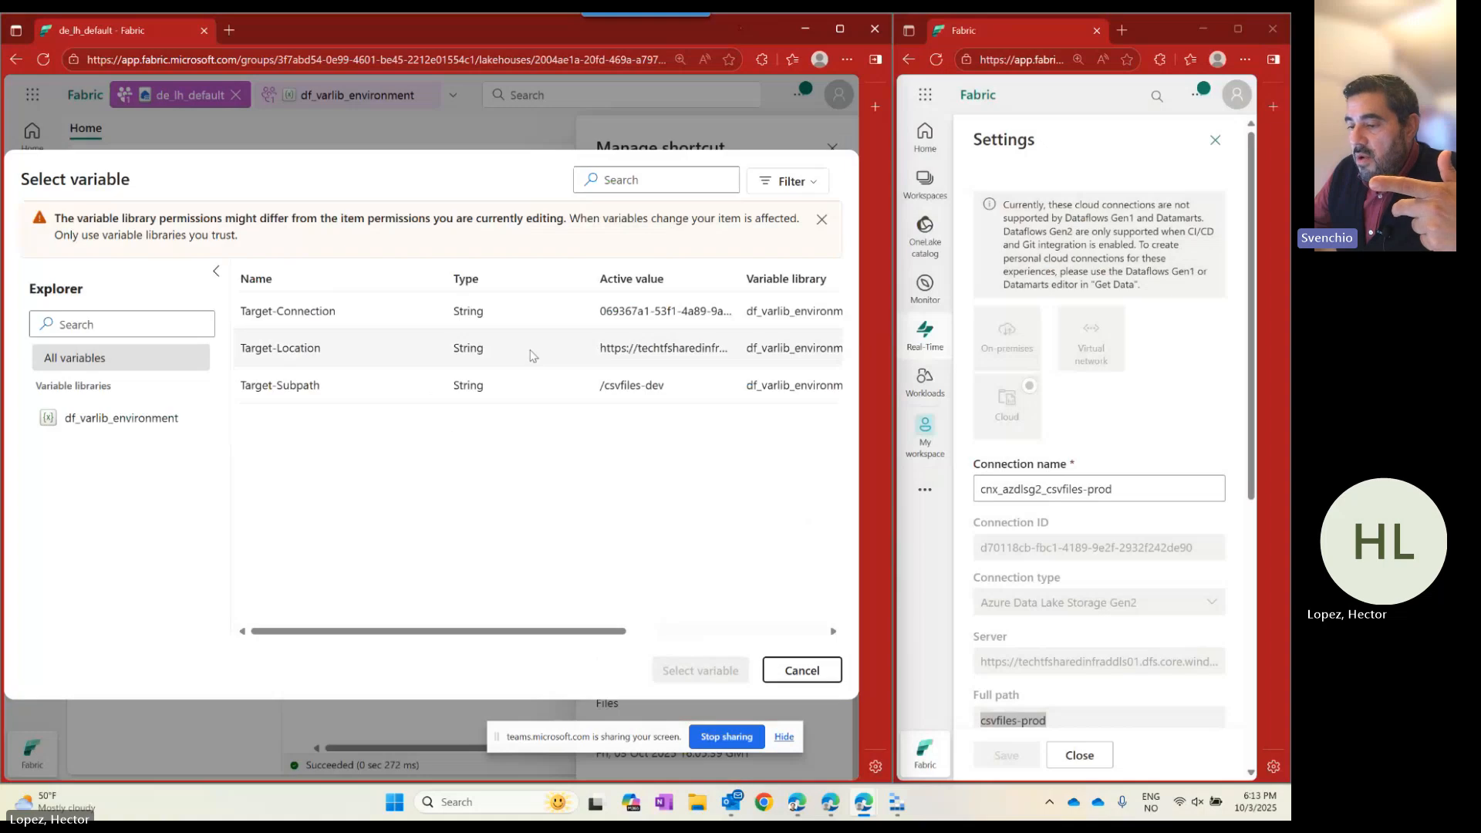
click(540, 384)
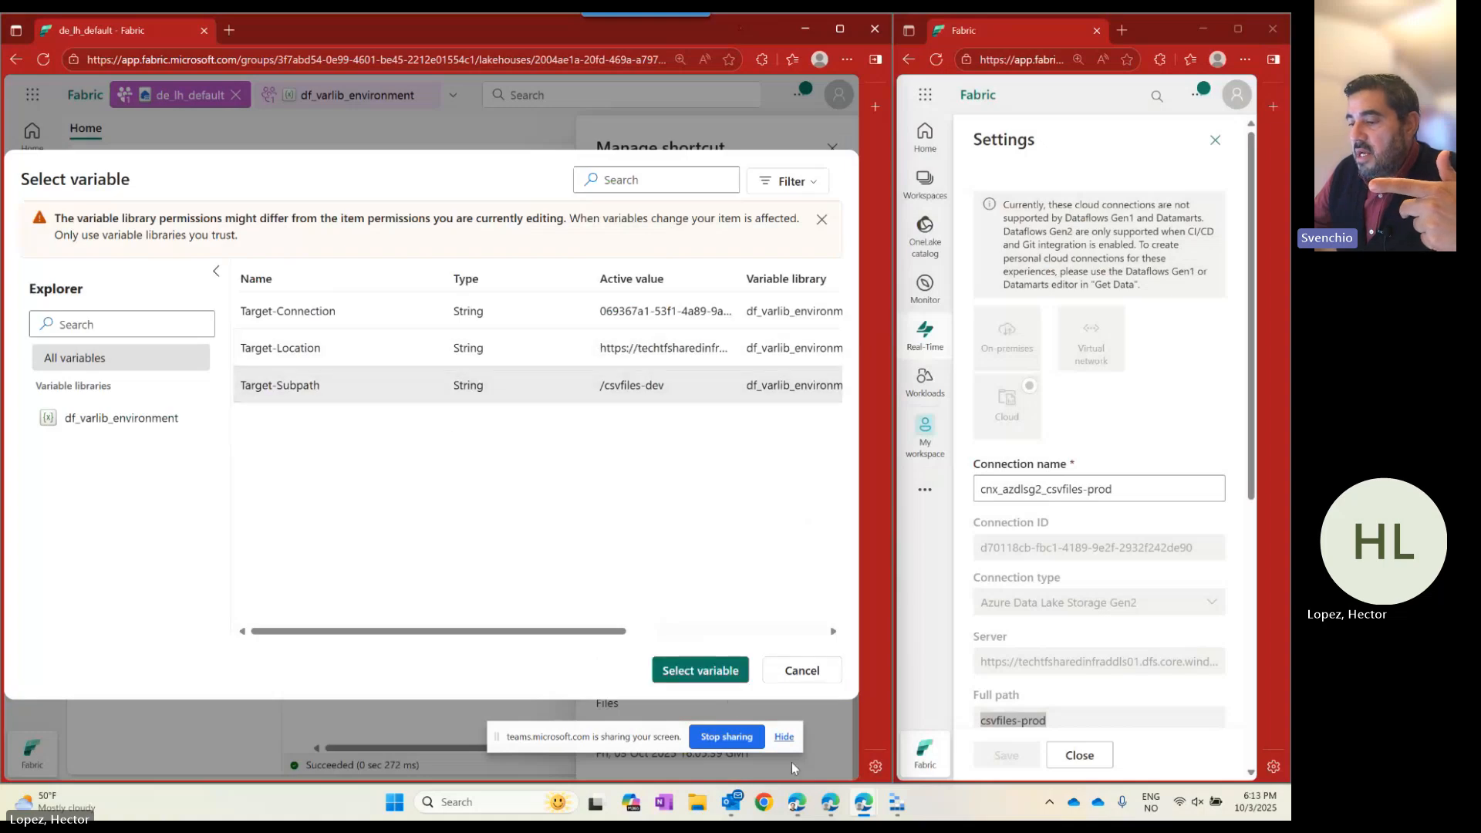
click(724, 672)
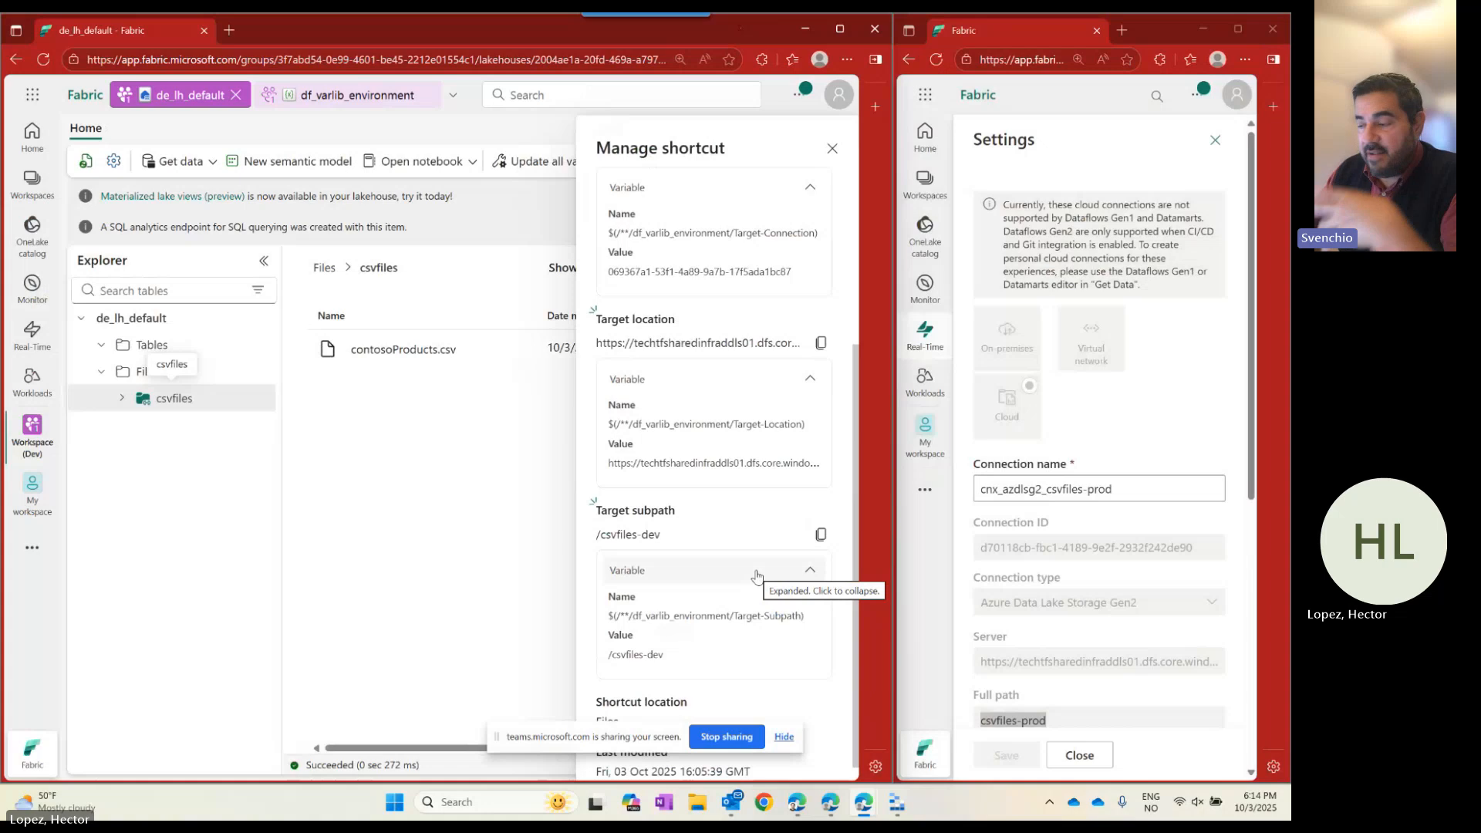
Close the csvfiles shortcut details and bring up the More navigation destinations.
click(832, 148)
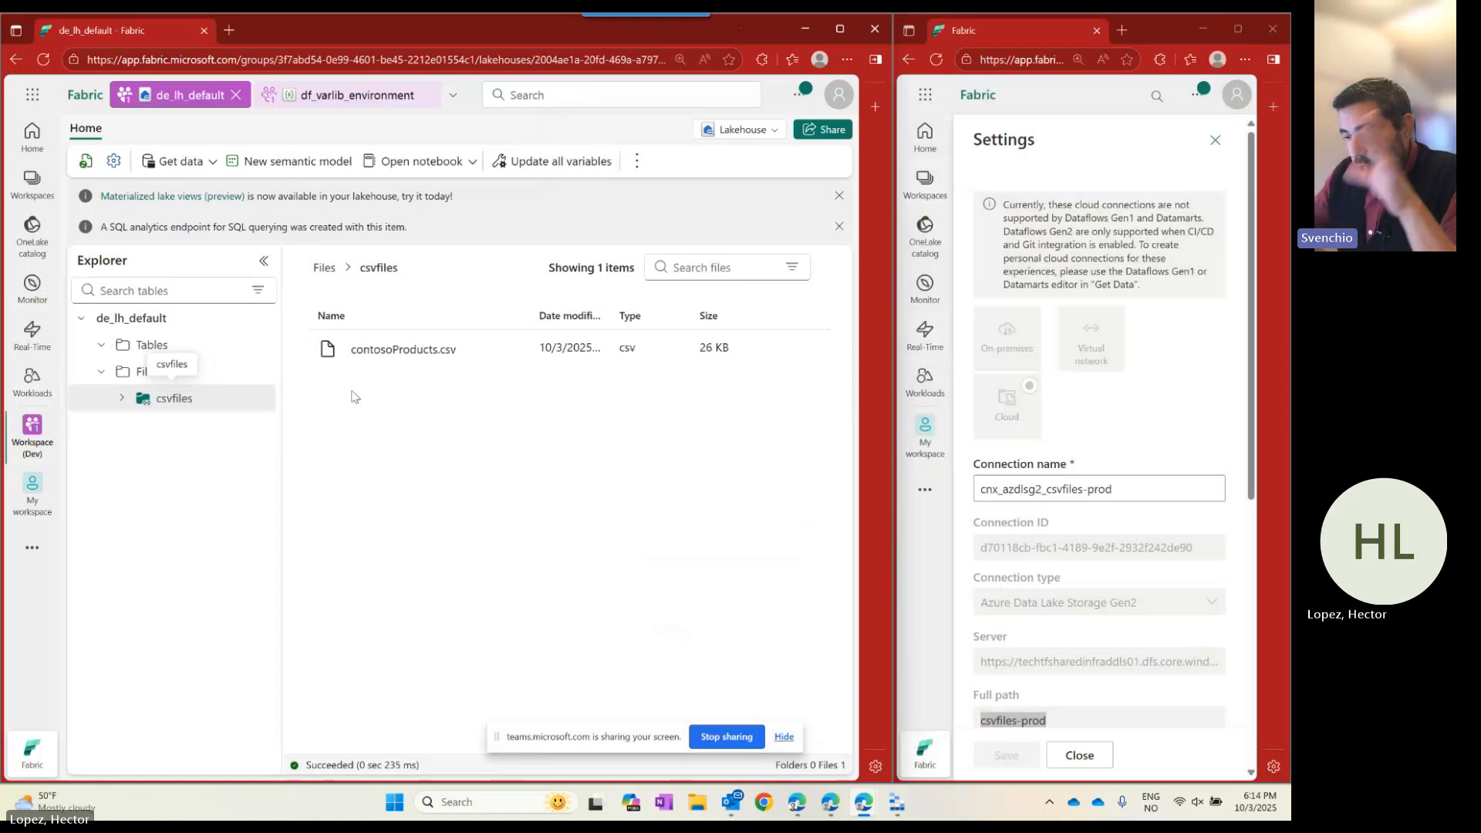
click(31, 547)
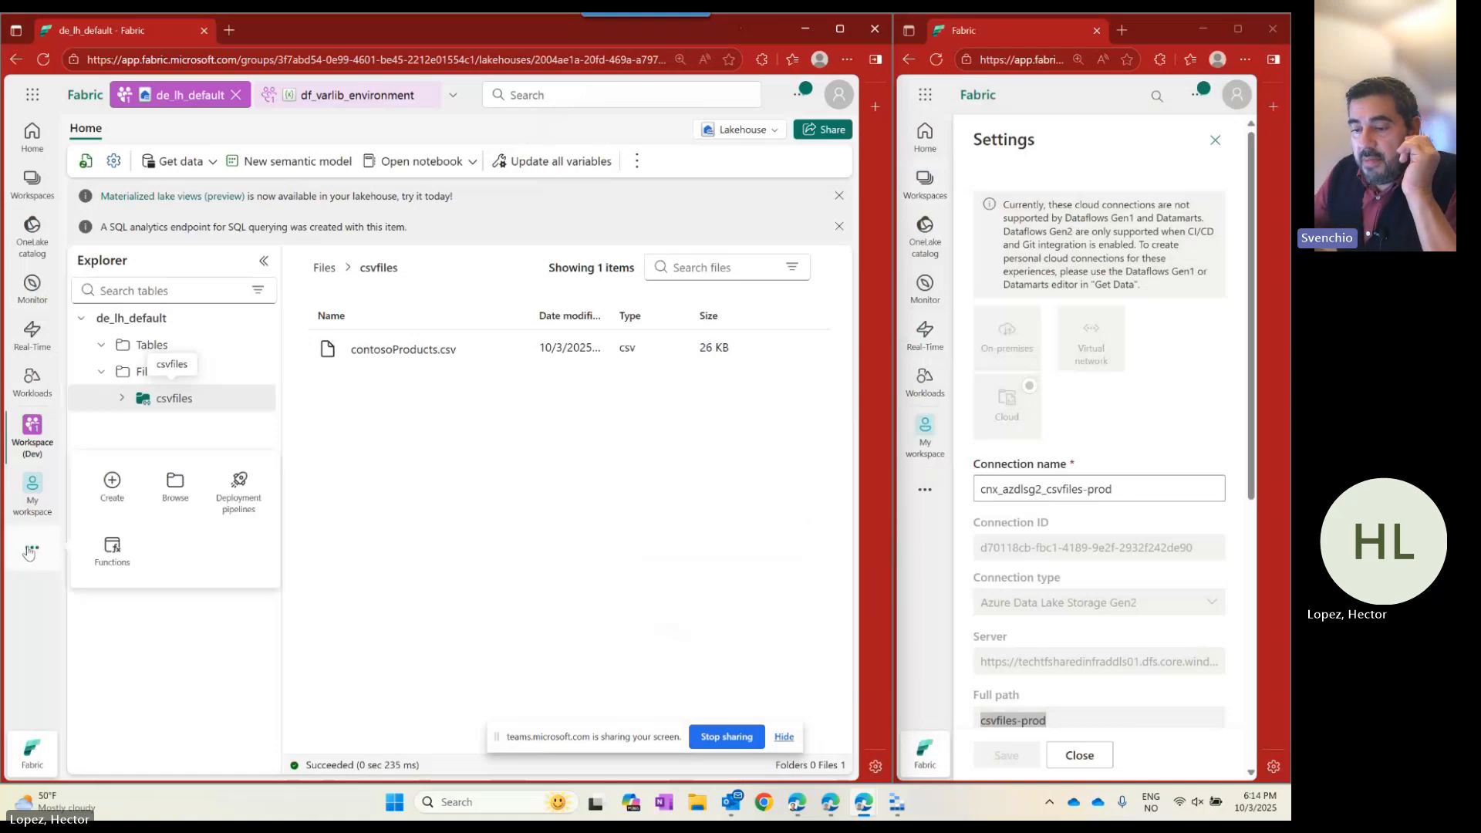
Open the deployment pipeline, then switch over to Workspace (Prod).
click(239, 487)
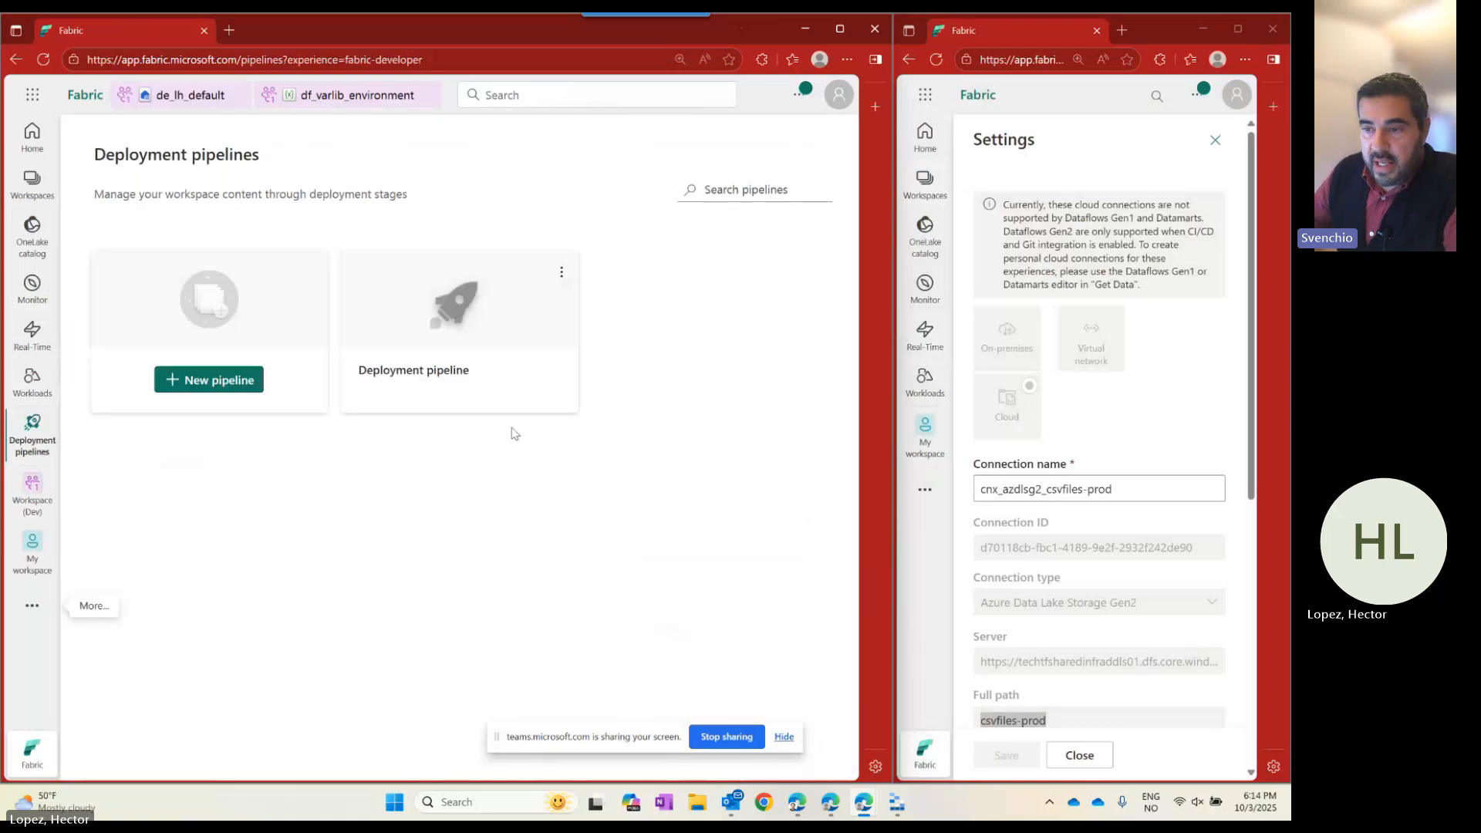
click(464, 364)
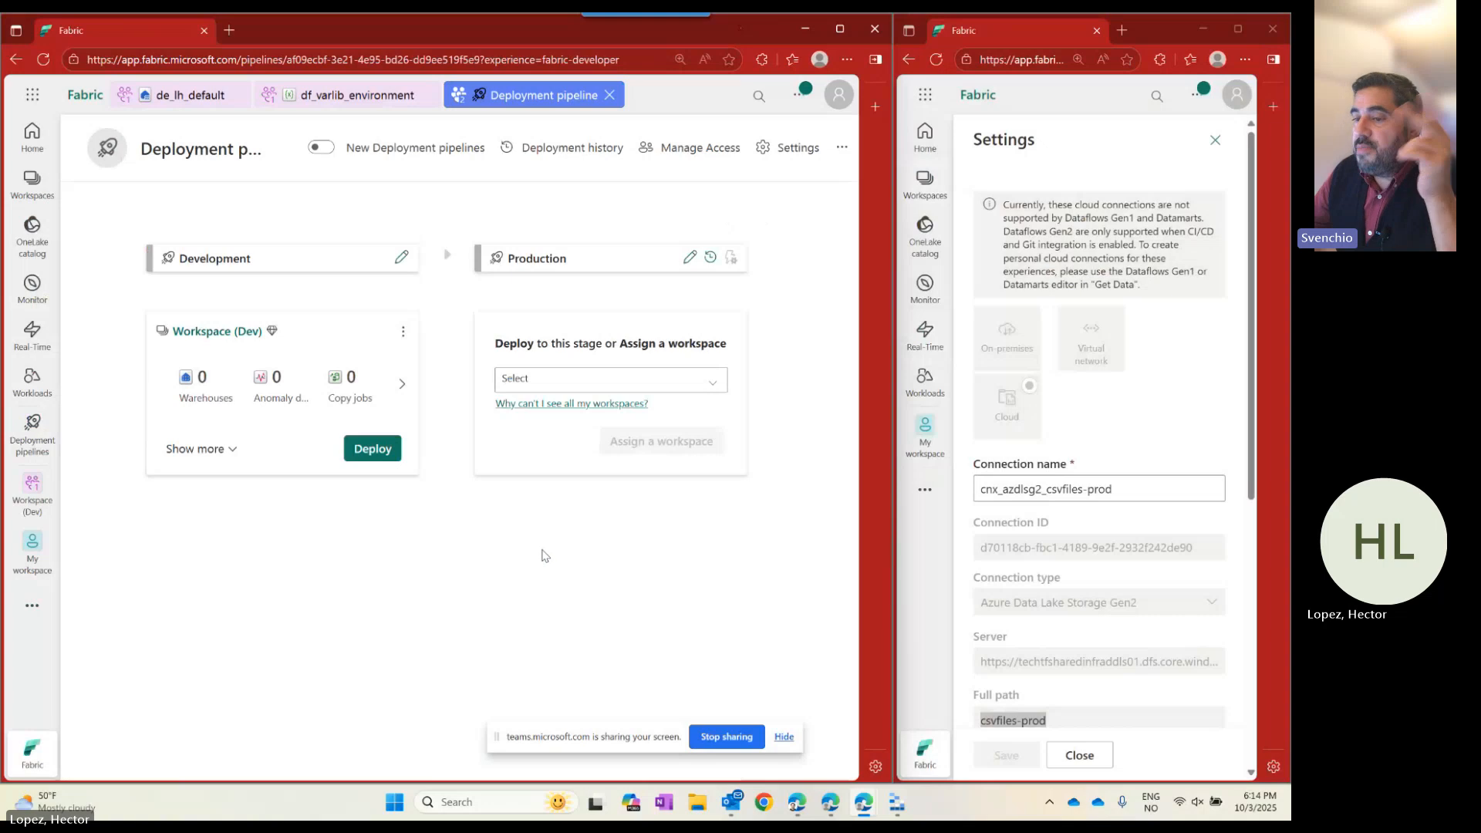
click(31, 183)
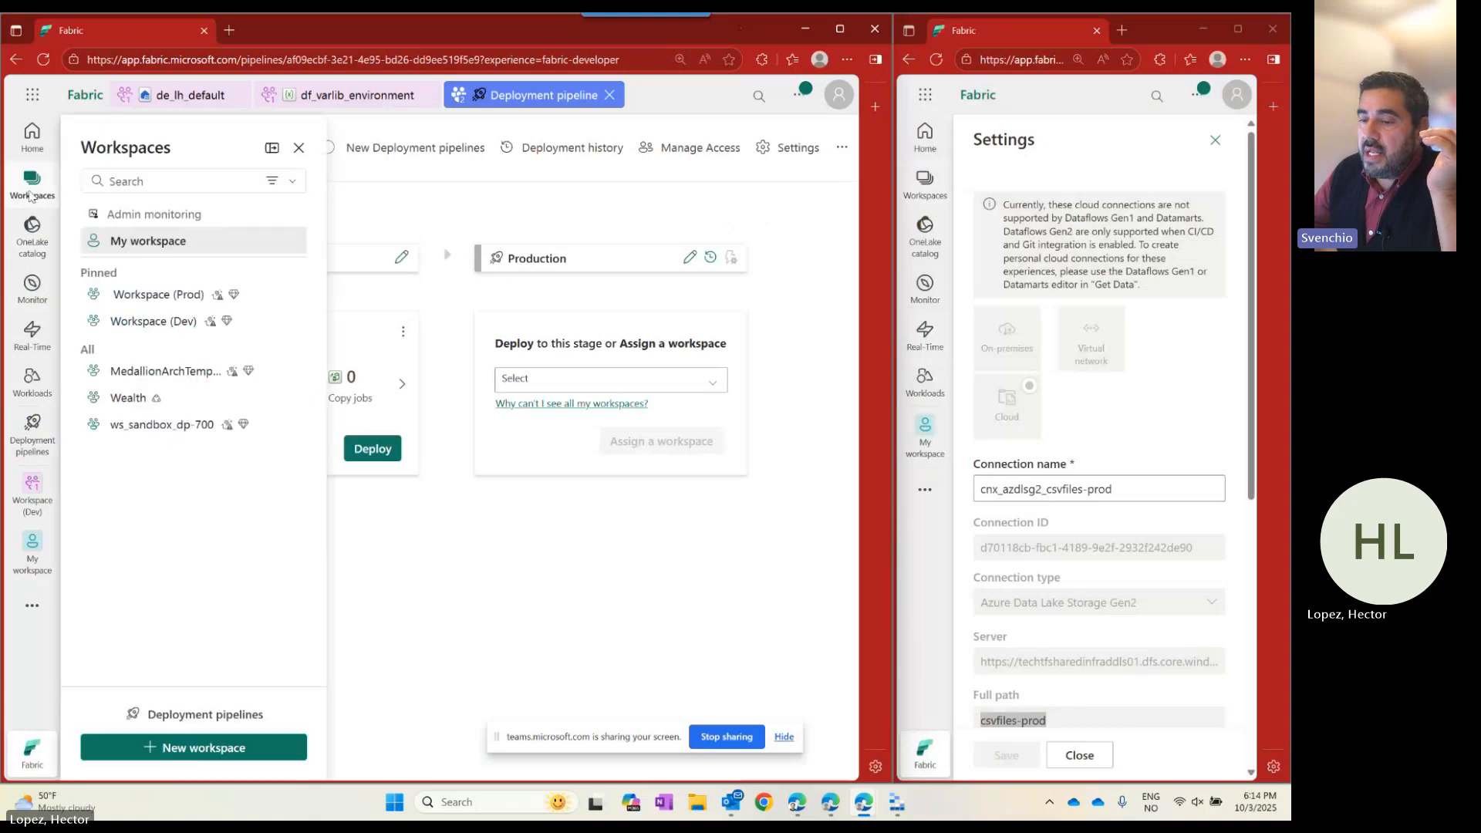
click(158, 296)
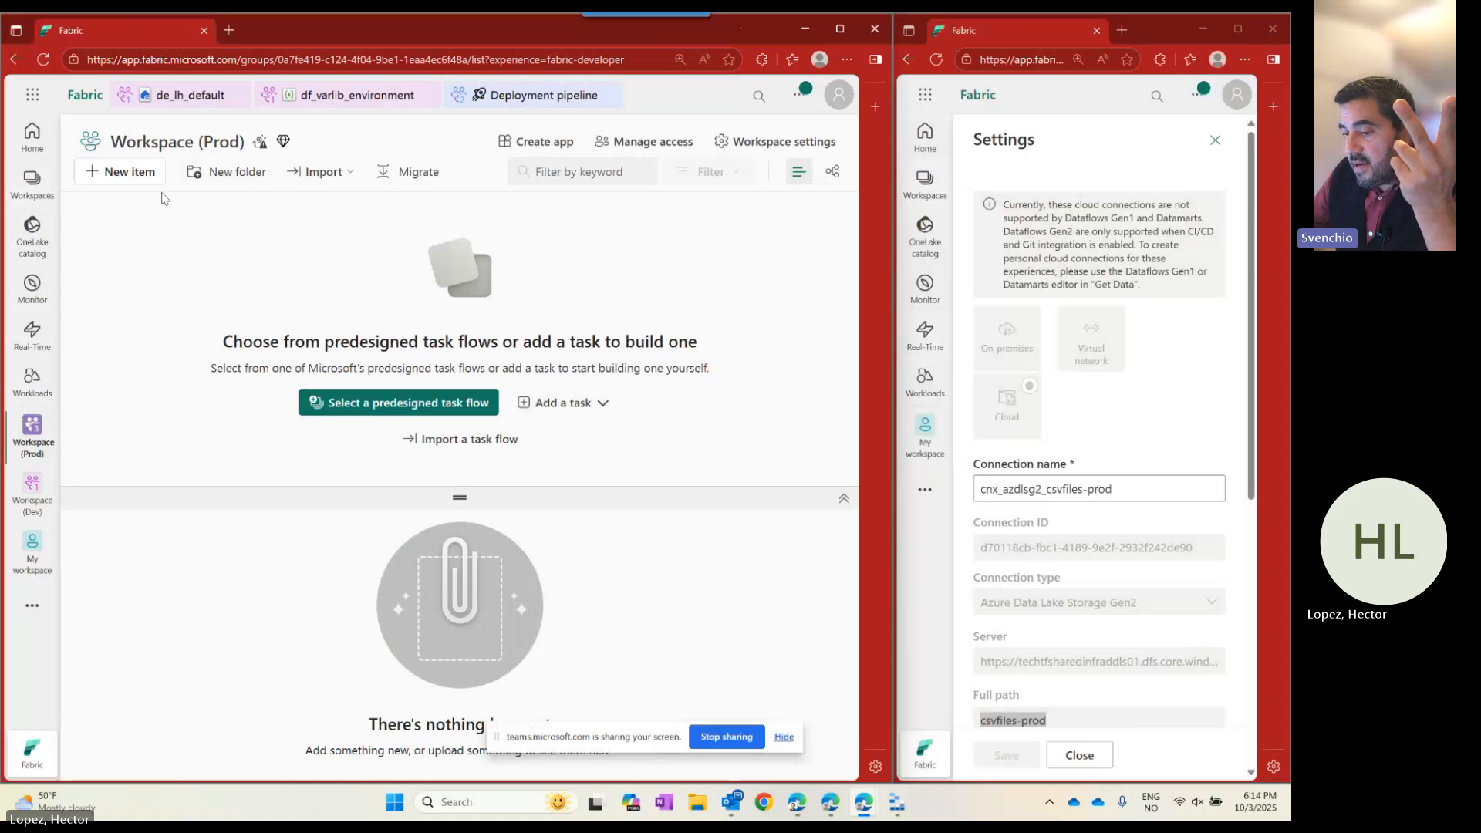
Reopen the deployment pipeline and assign Workspace (Prod) to the Production stage.
click(39, 602)
click(251, 553)
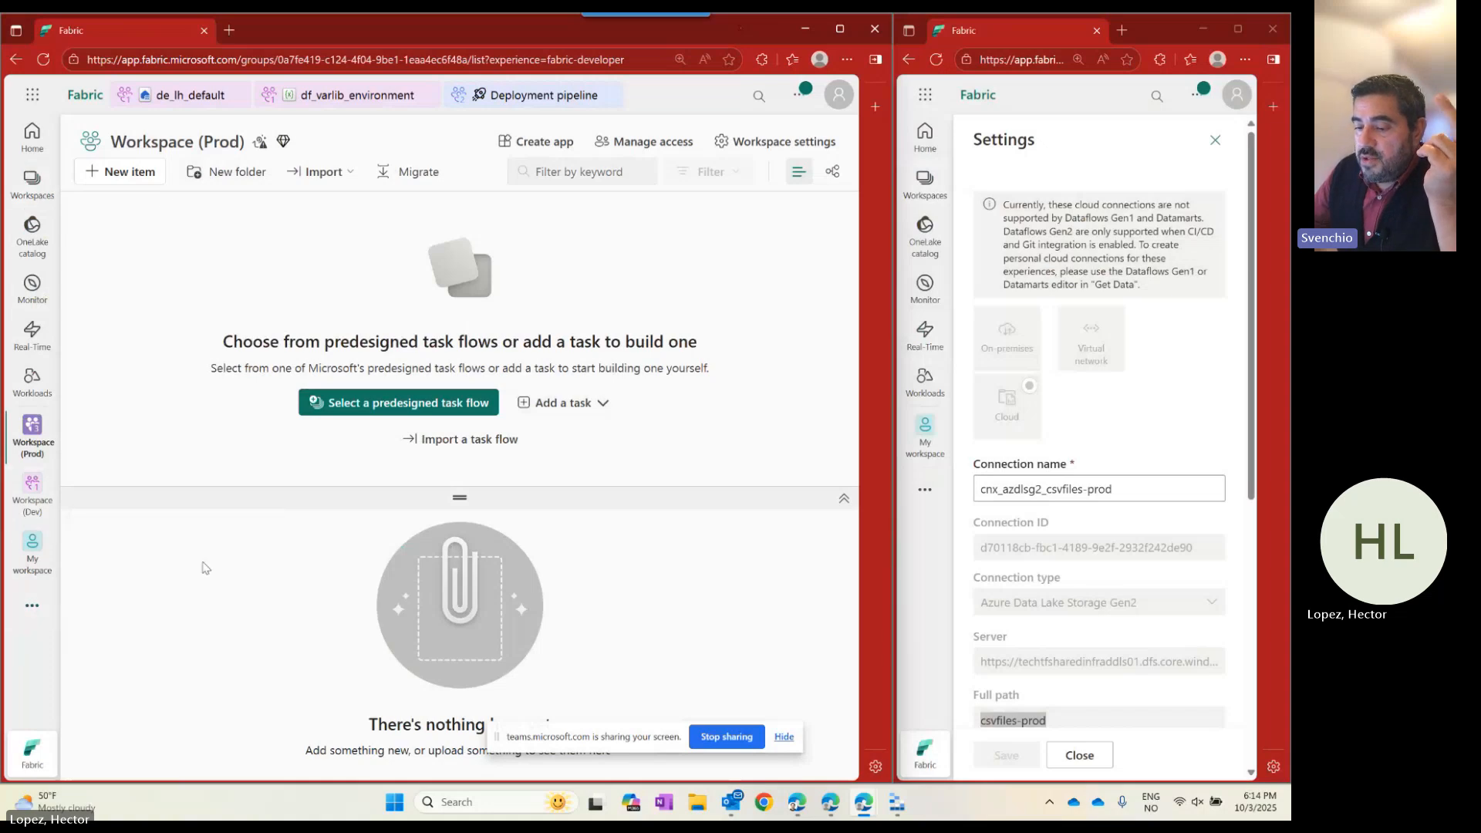
click(28, 618)
click(243, 554)
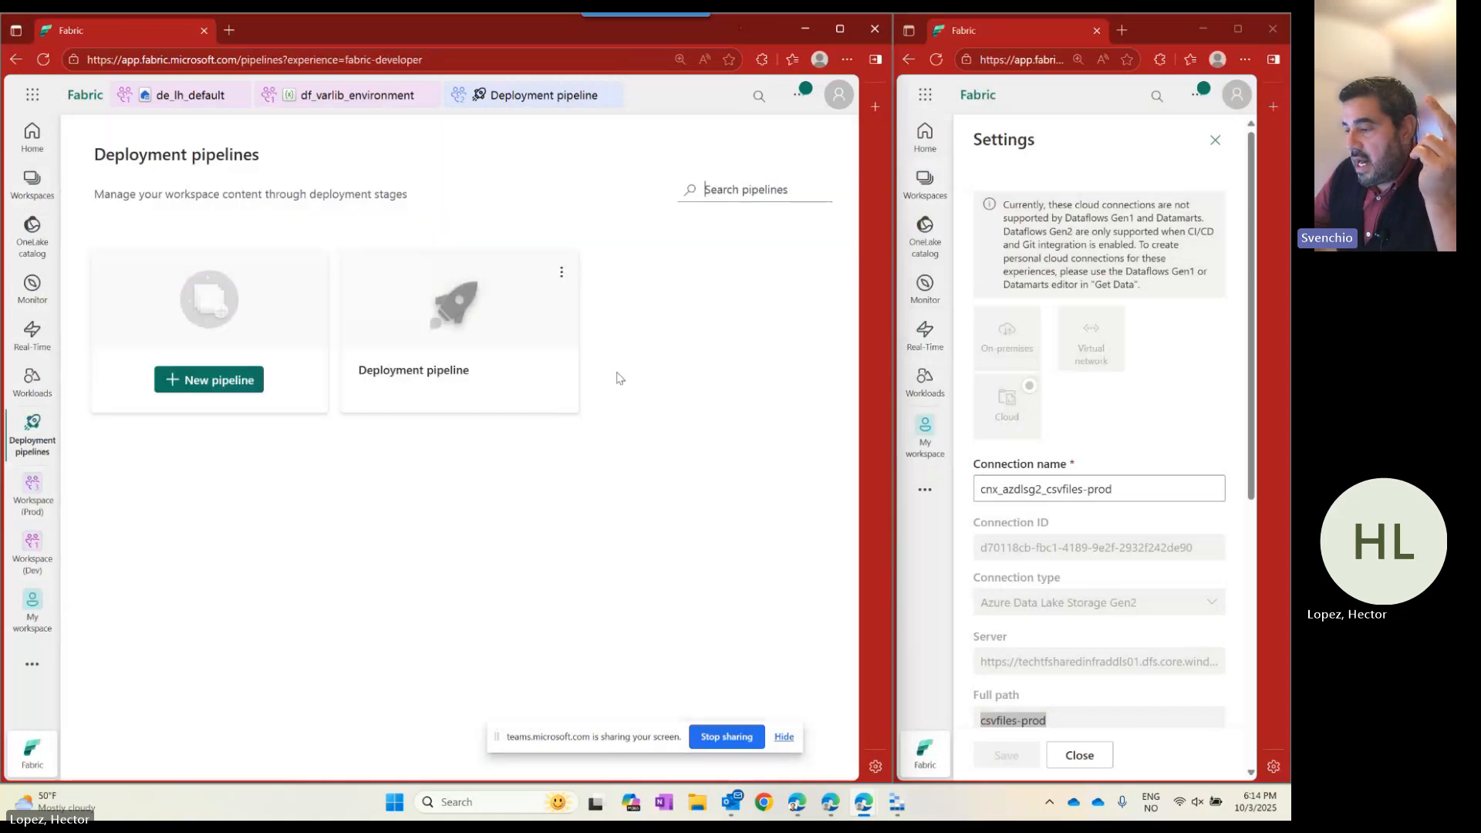
click(505, 310)
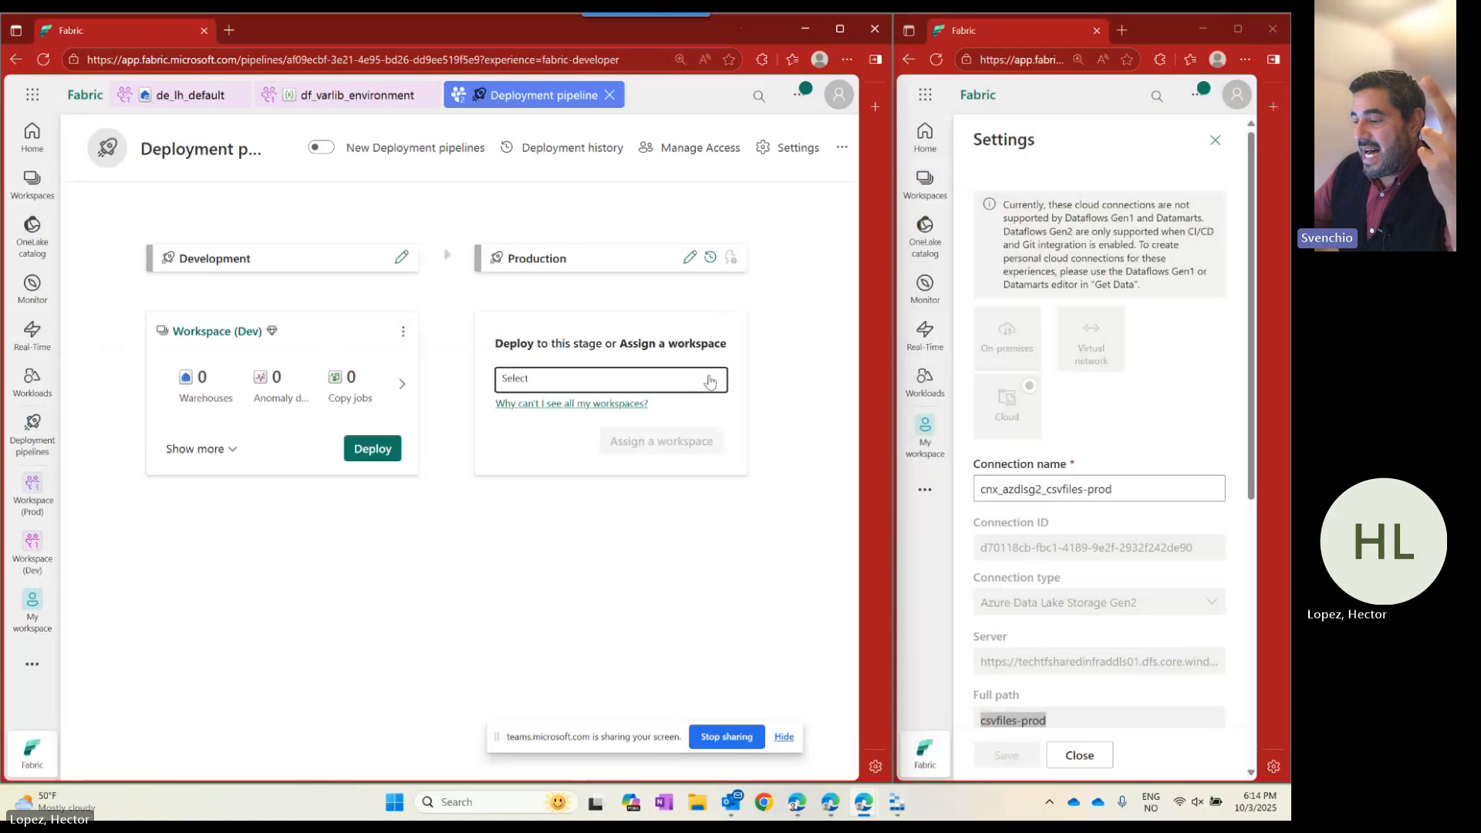
click(708, 380)
click(525, 420)
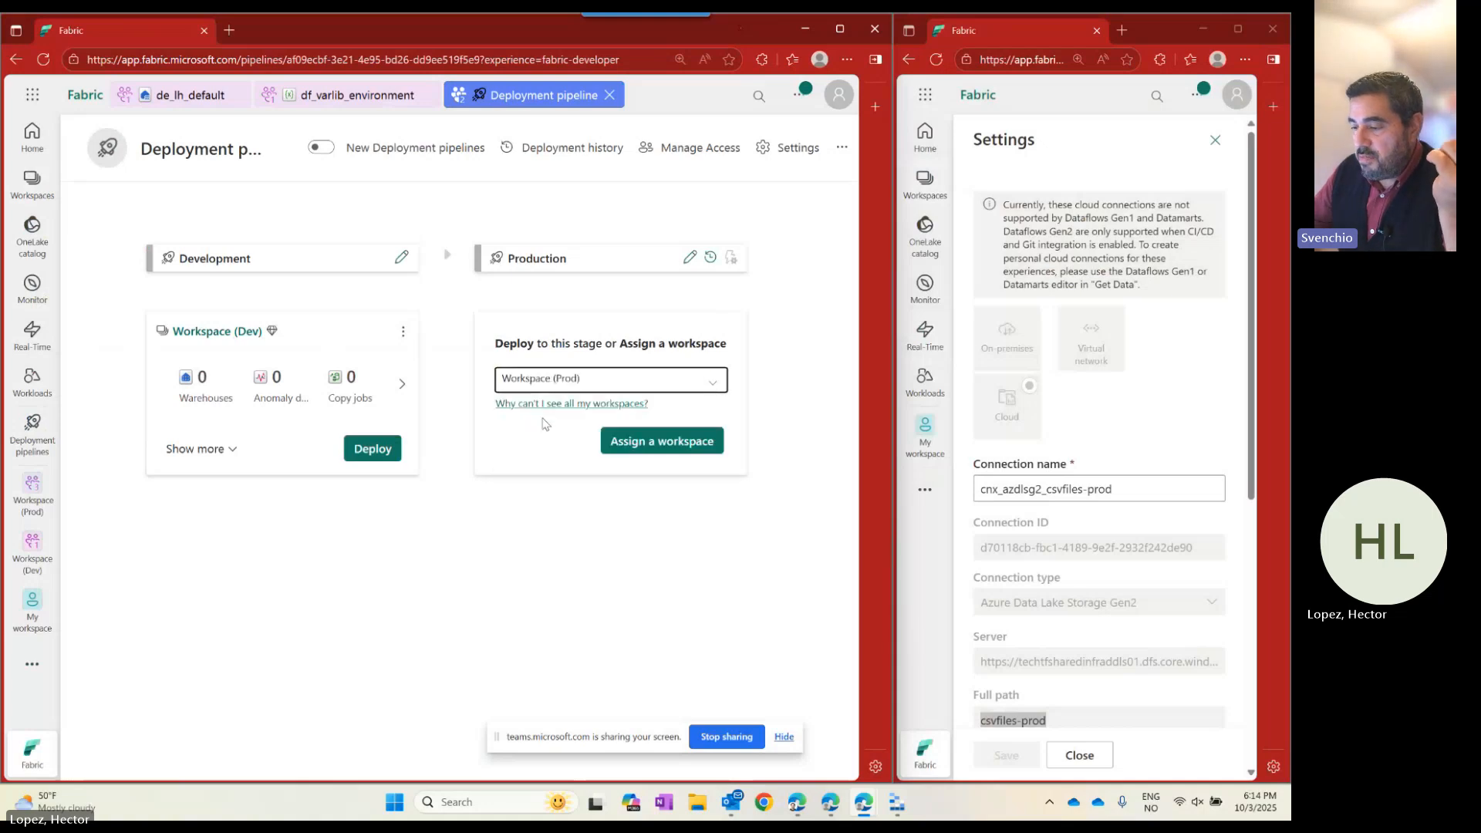
click(668, 441)
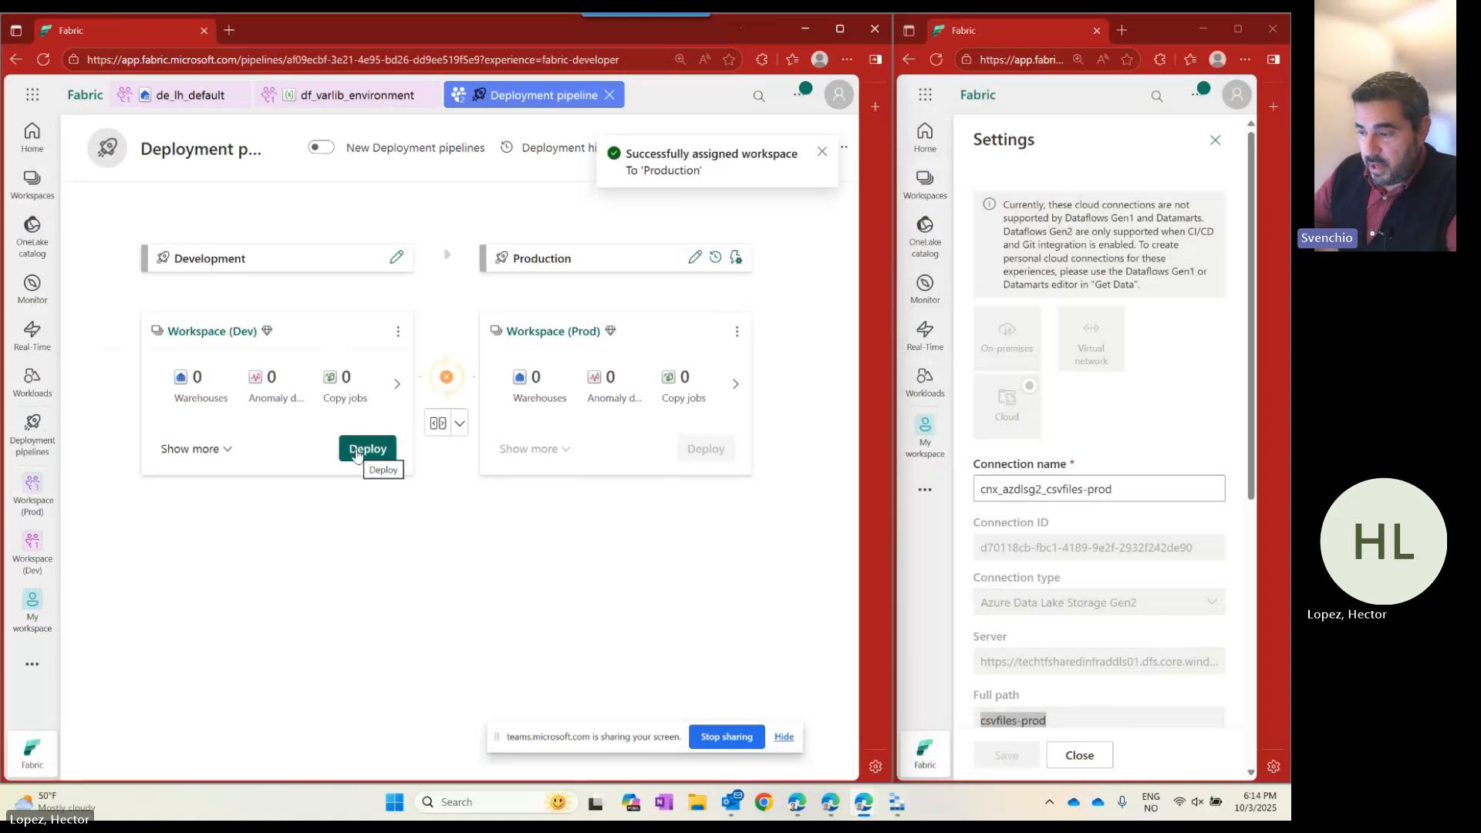
Deploy the three new Development items (lakehouse, notebook, variable library) to Production.
click(356, 452)
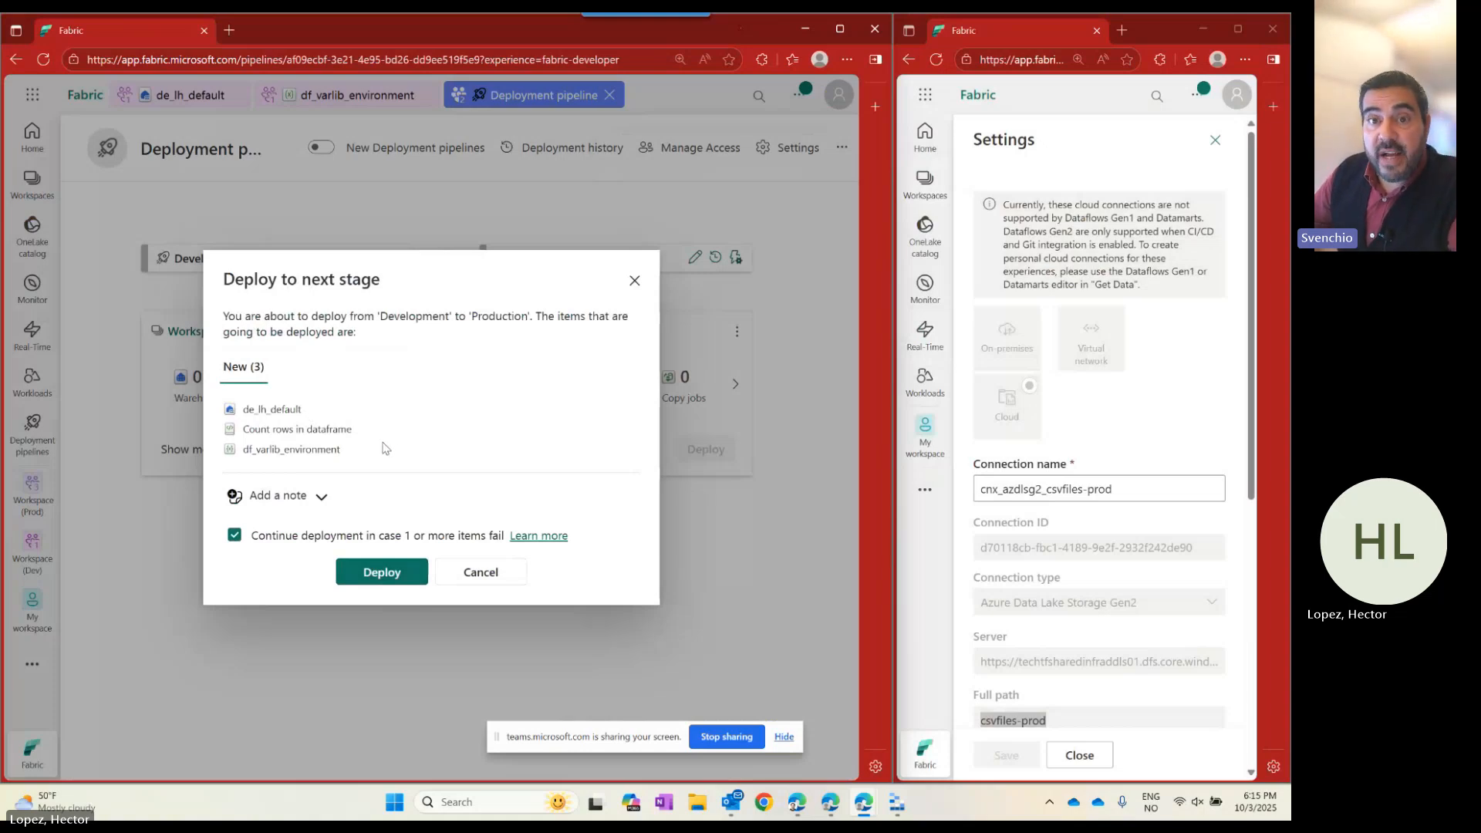
click(378, 572)
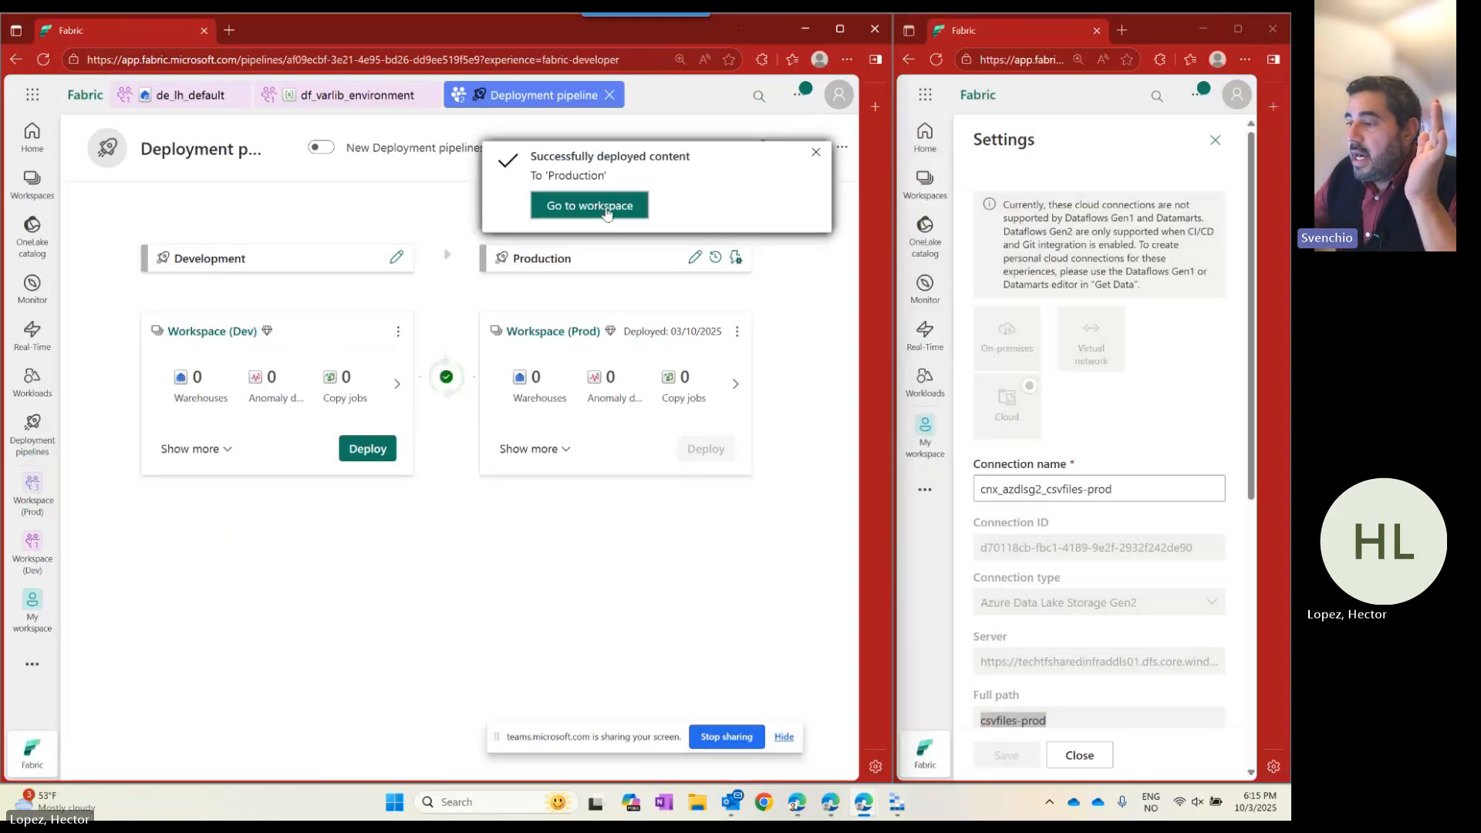
Go to Workspace (Prod), open de_lh_default, and show the csvfiles folder with contosoProducts.csv.
click(605, 206)
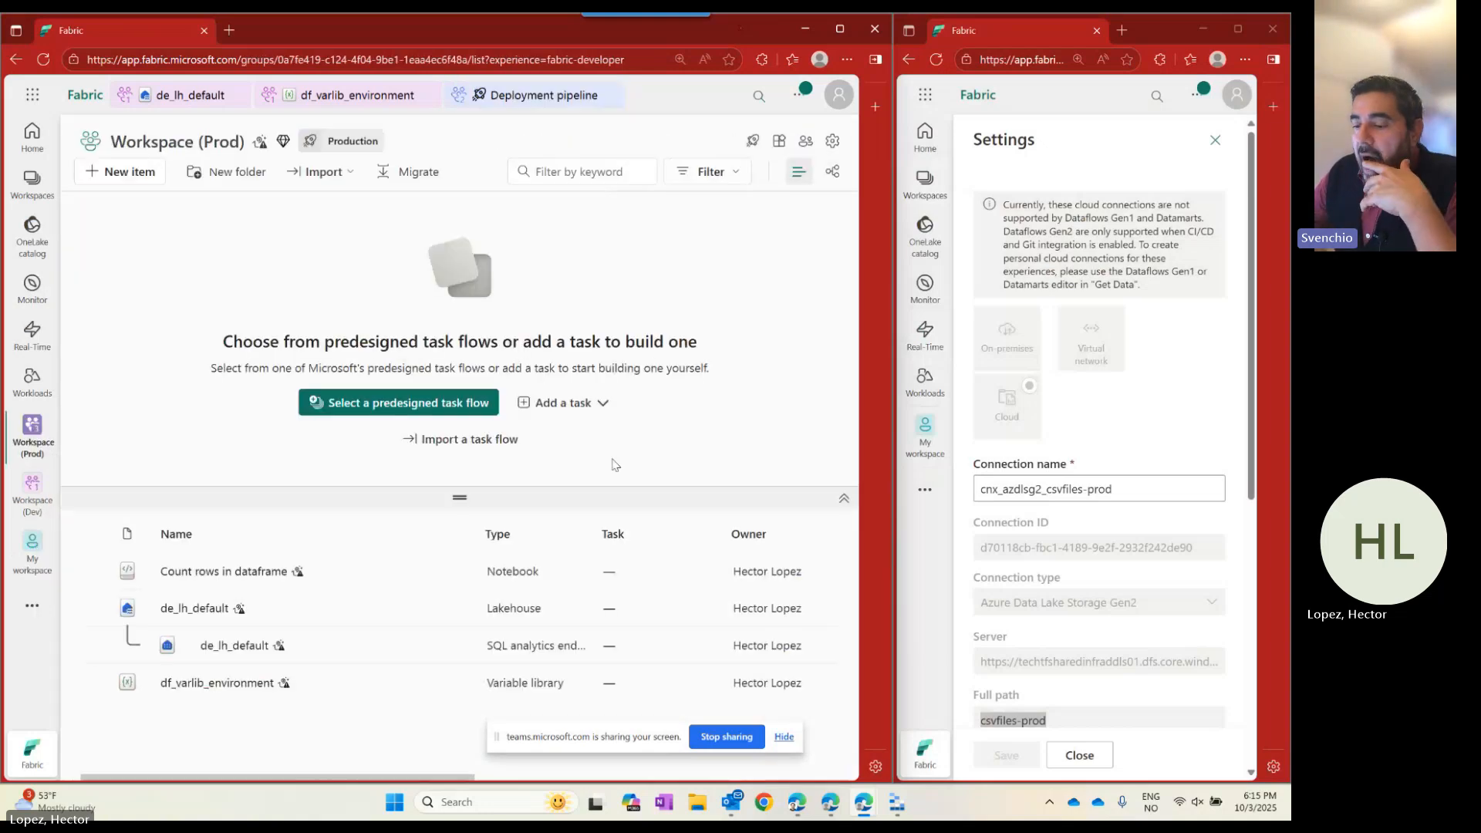
click(207, 609)
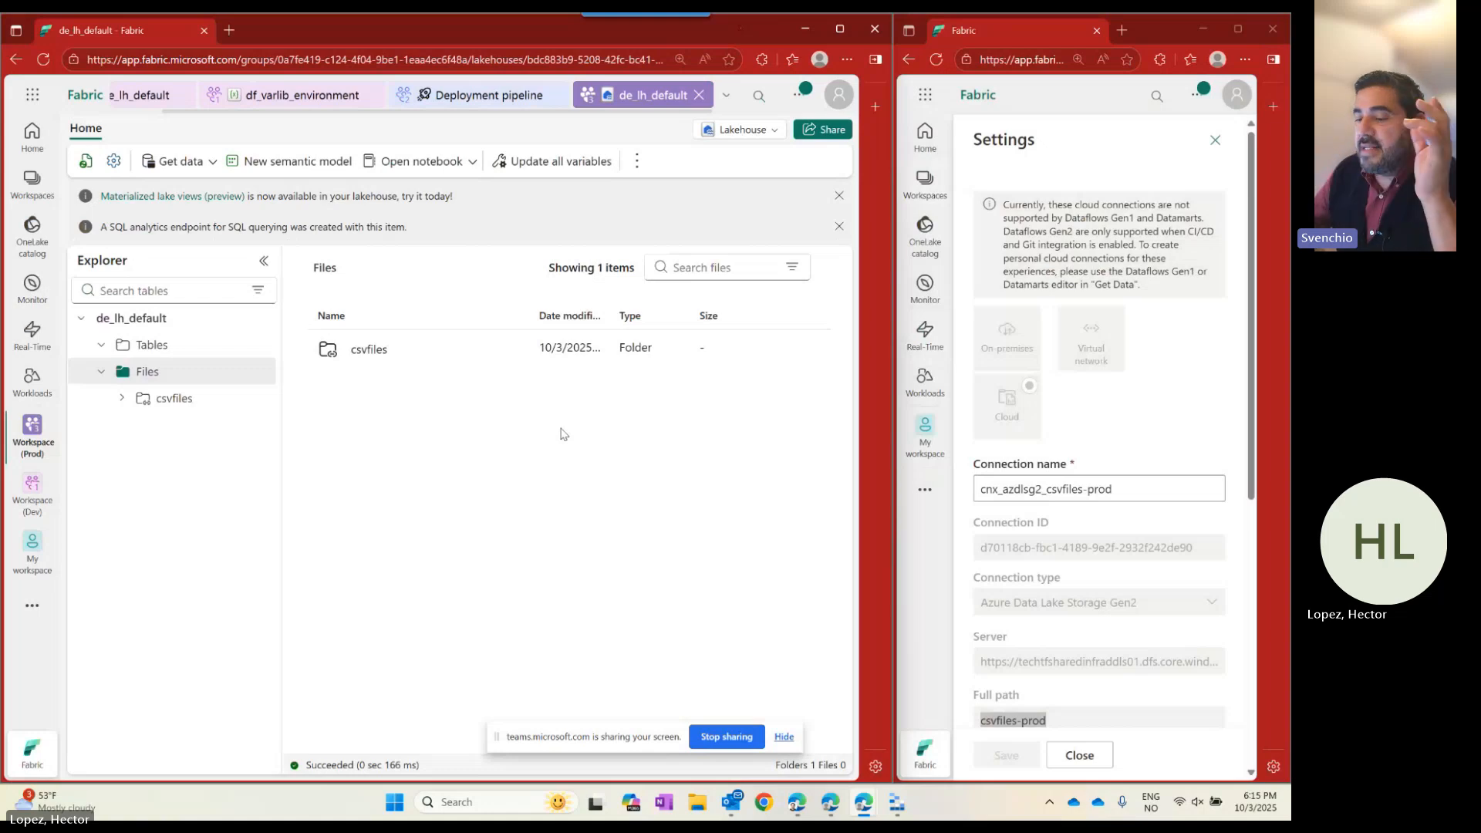
click(173, 398)
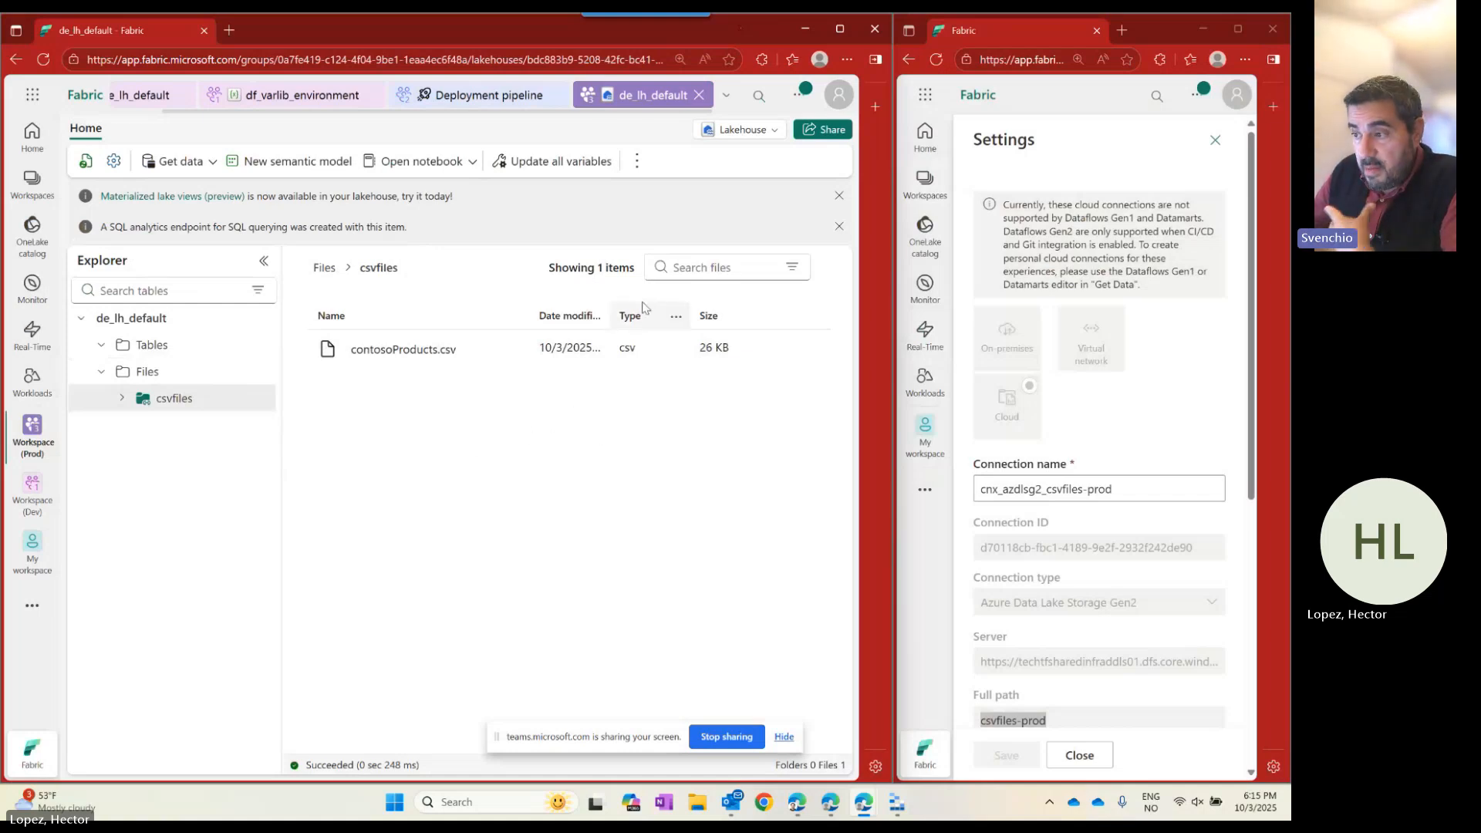
Close the open item views and switch to Workspace (Prod).
click(699, 94)
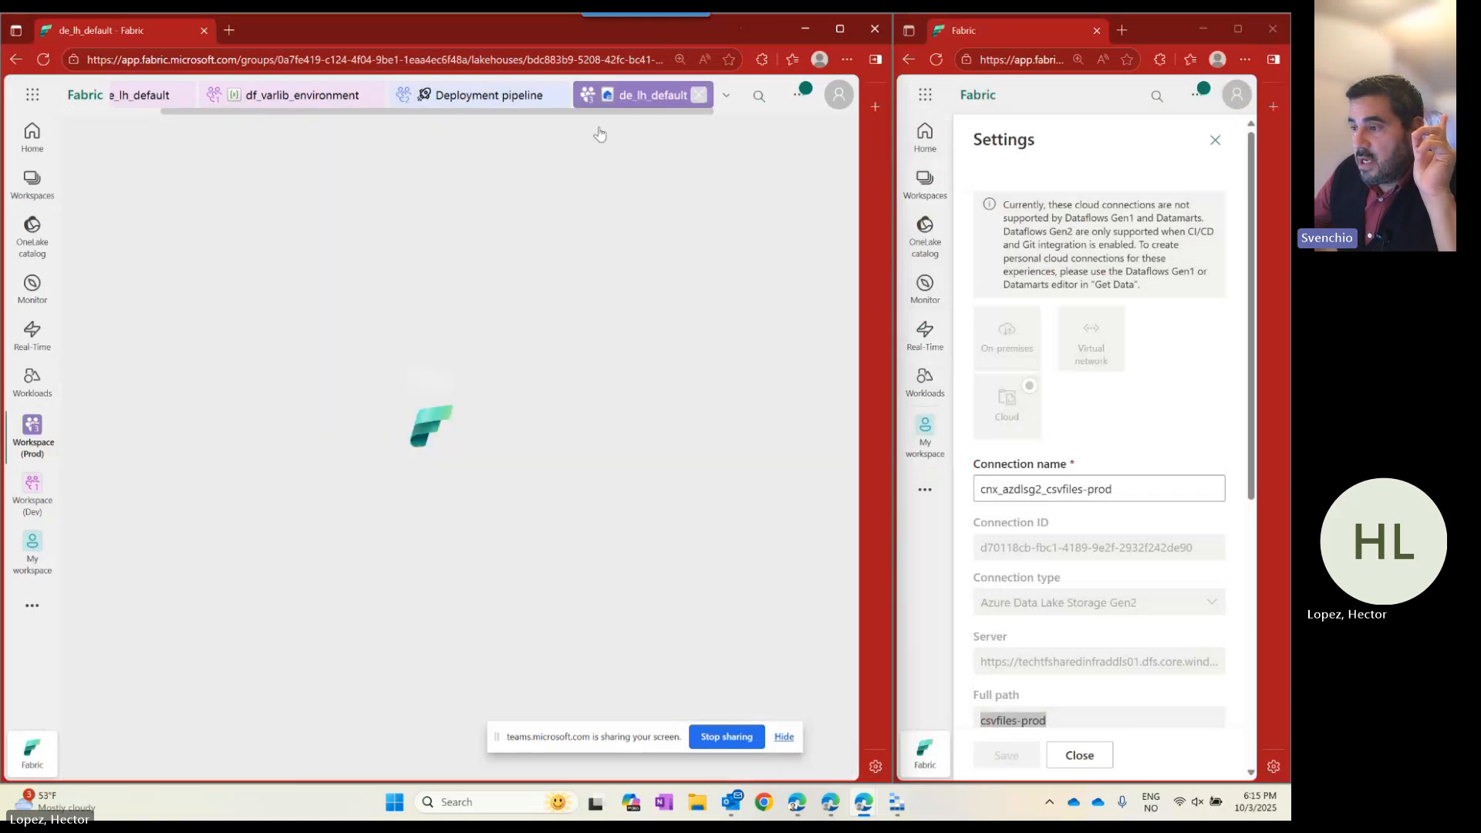
click(609, 94)
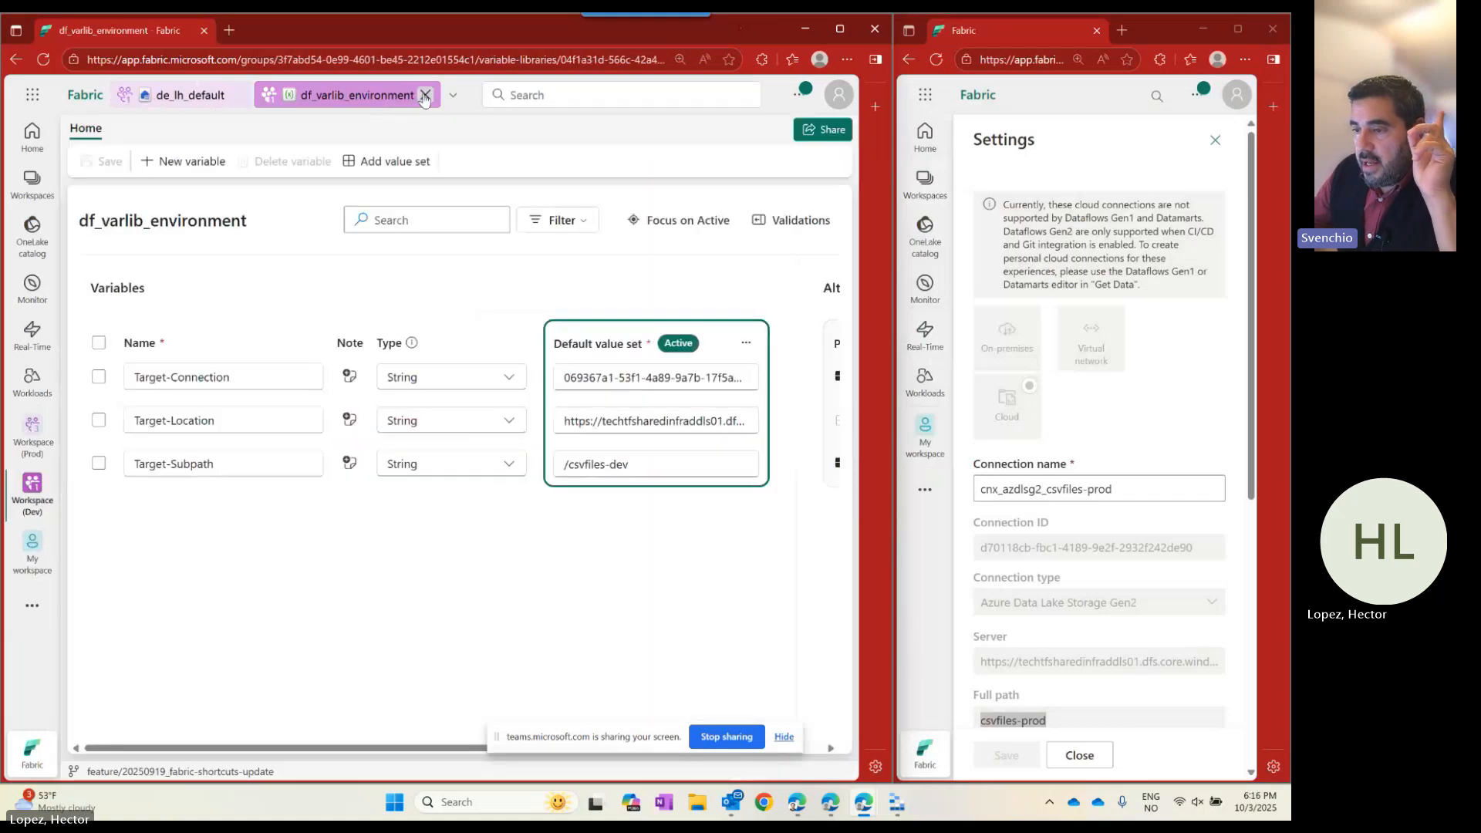
click(425, 94)
click(236, 94)
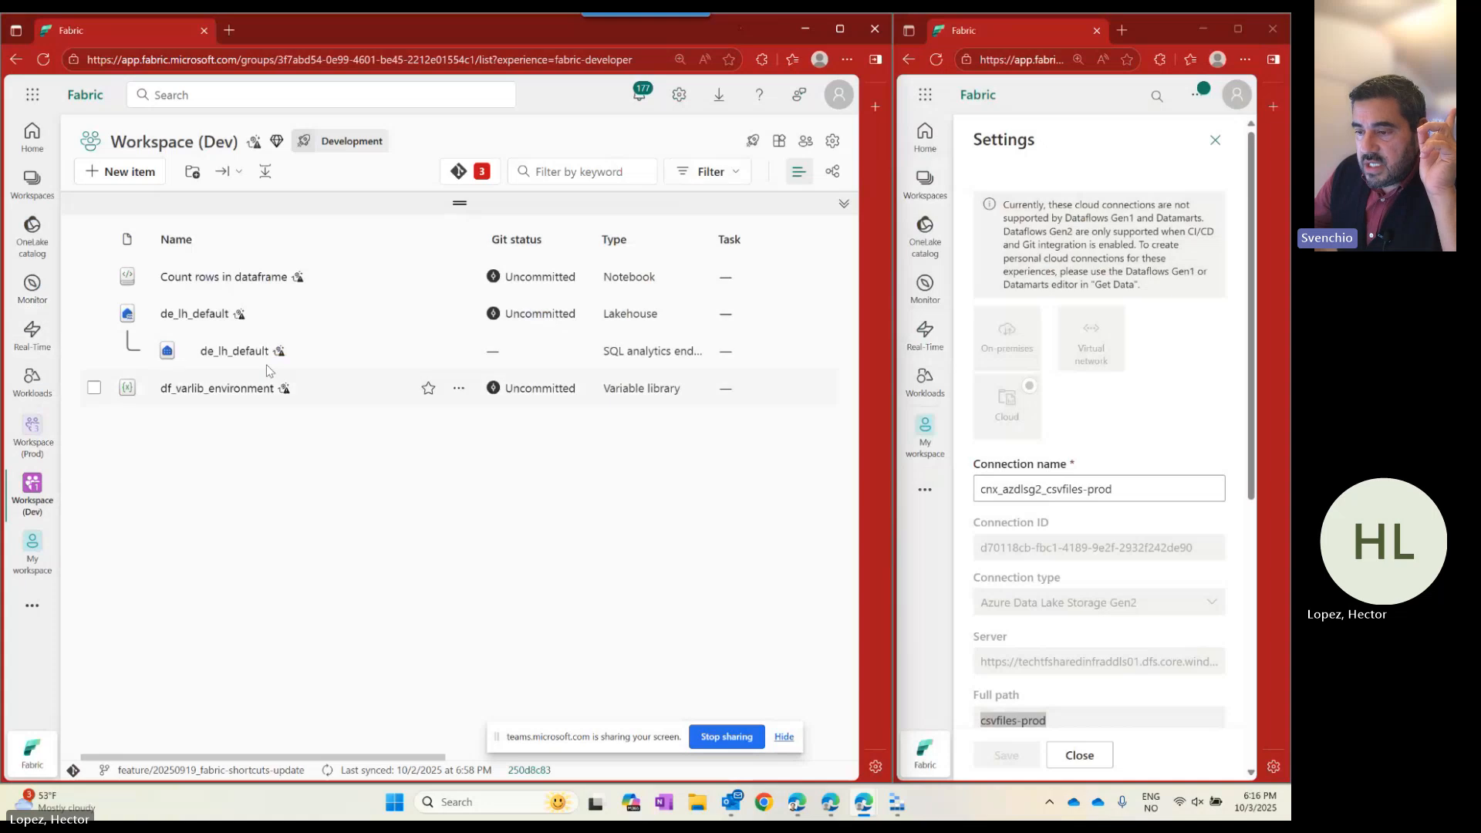
click(32, 185)
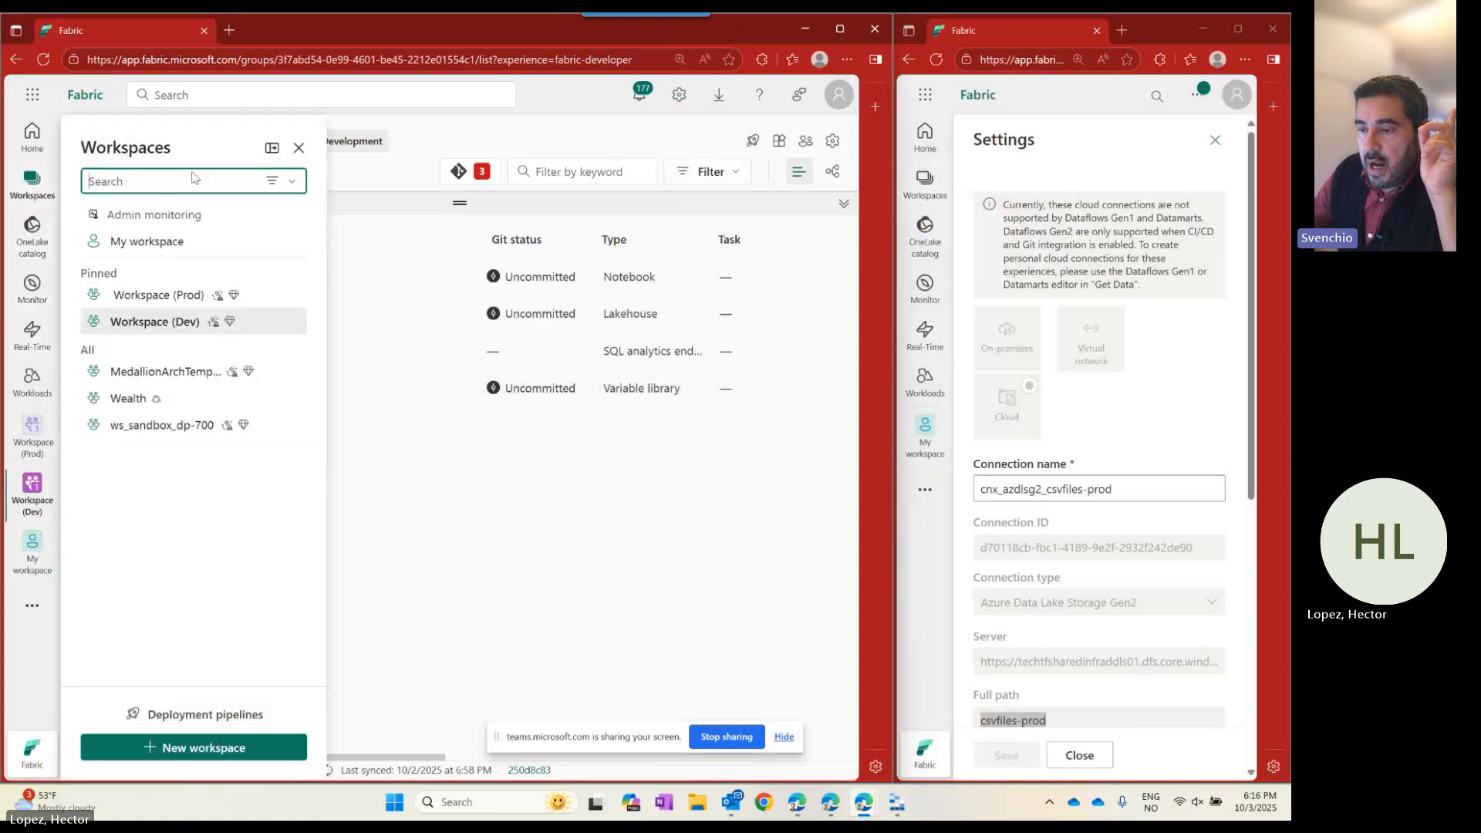
click(162, 295)
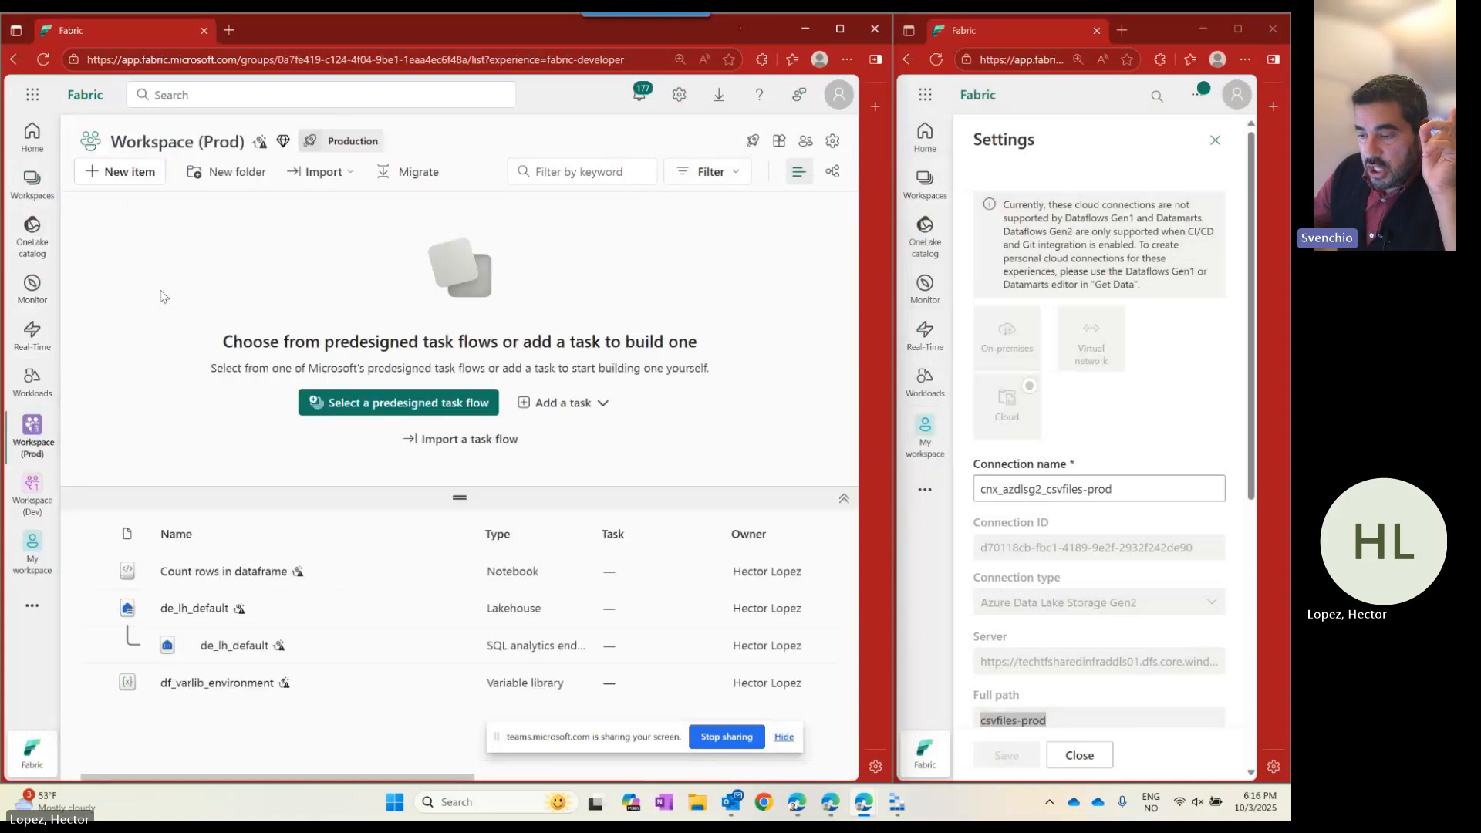
In the Prod df_varlib_environment library, make the Prod value set active.
drag(460, 495, 460, 343)
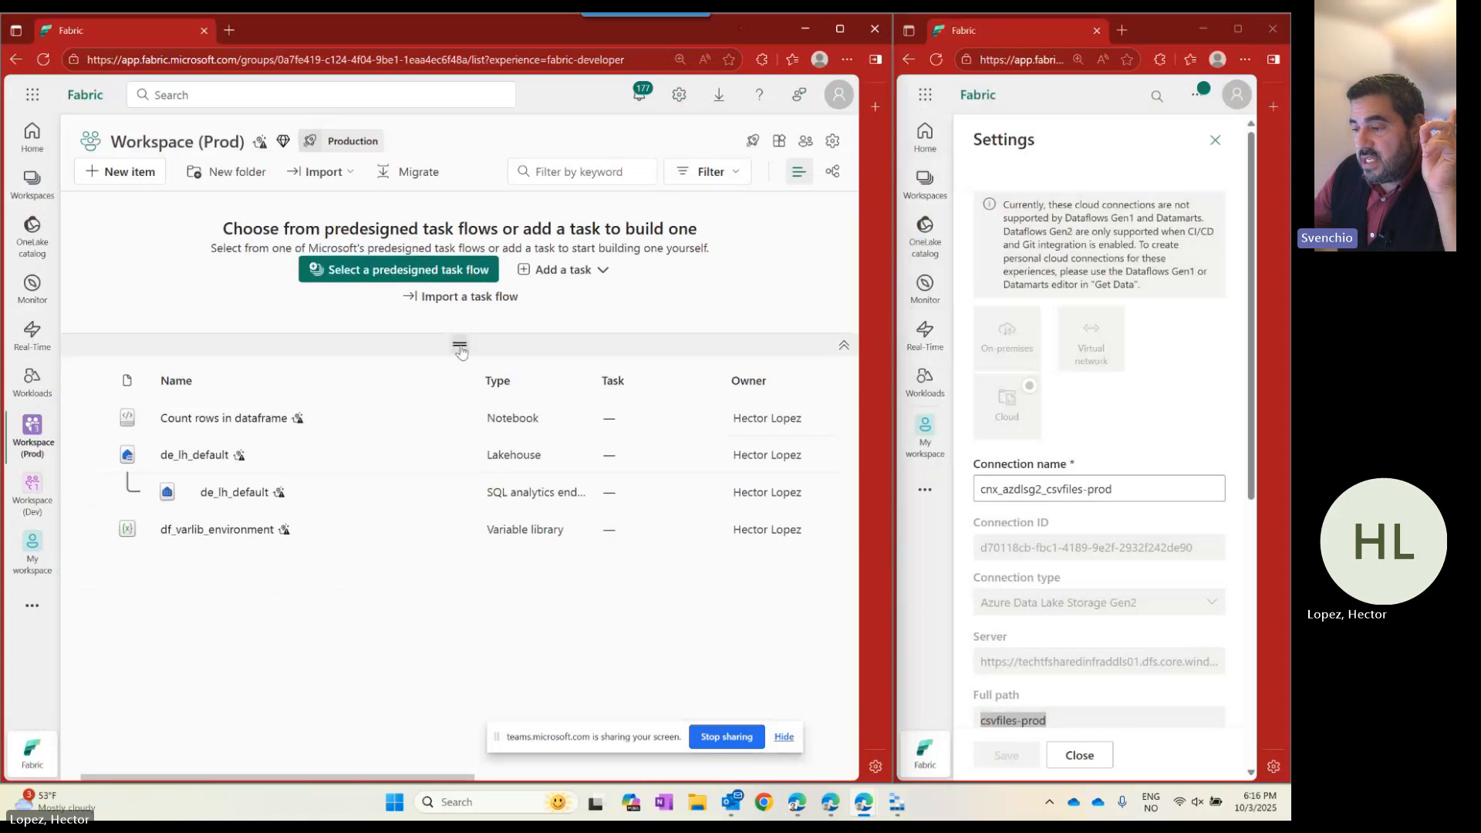
click(205, 530)
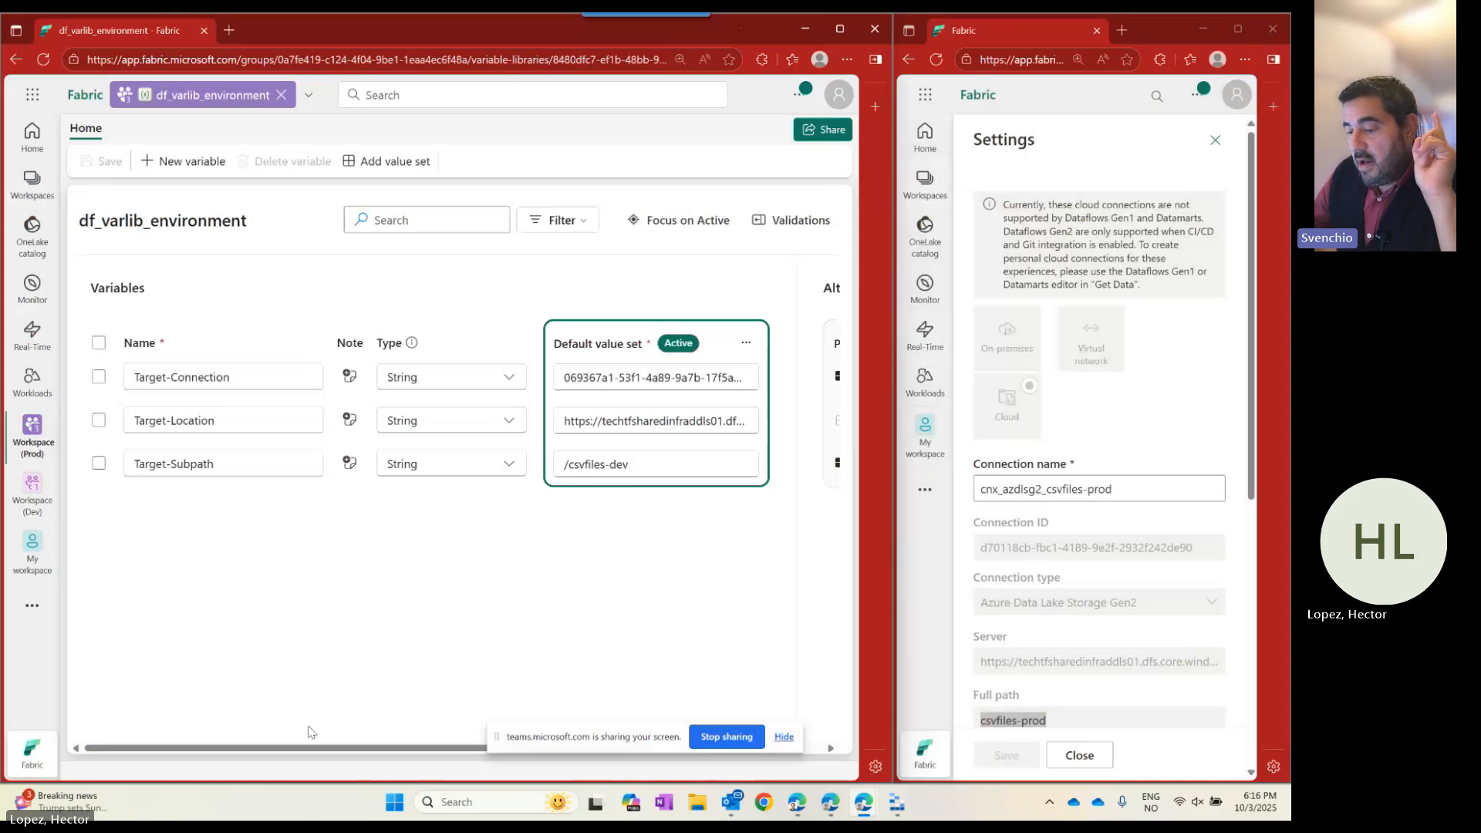
drag(302, 752, 474, 752)
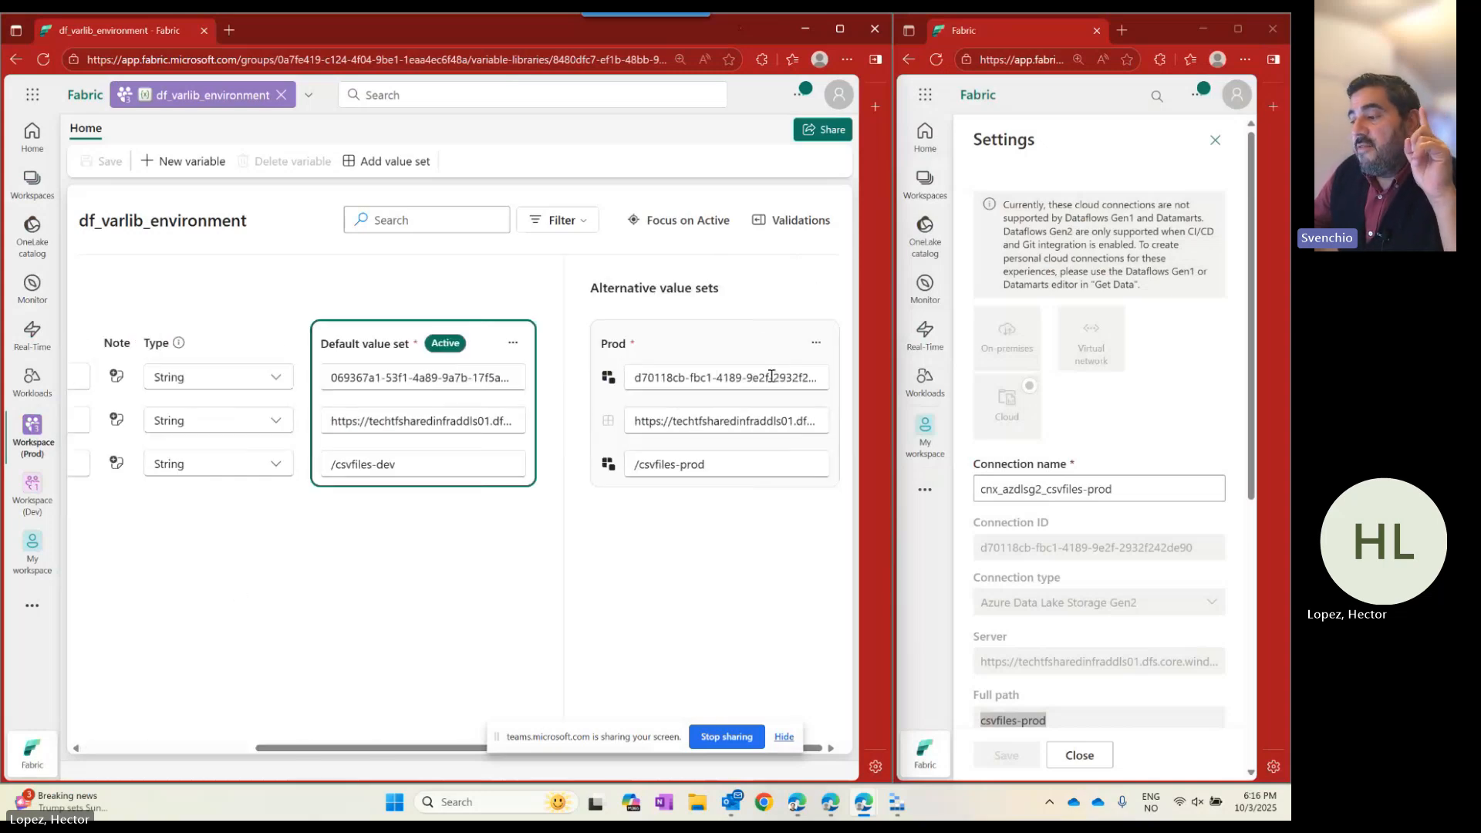
click(816, 342)
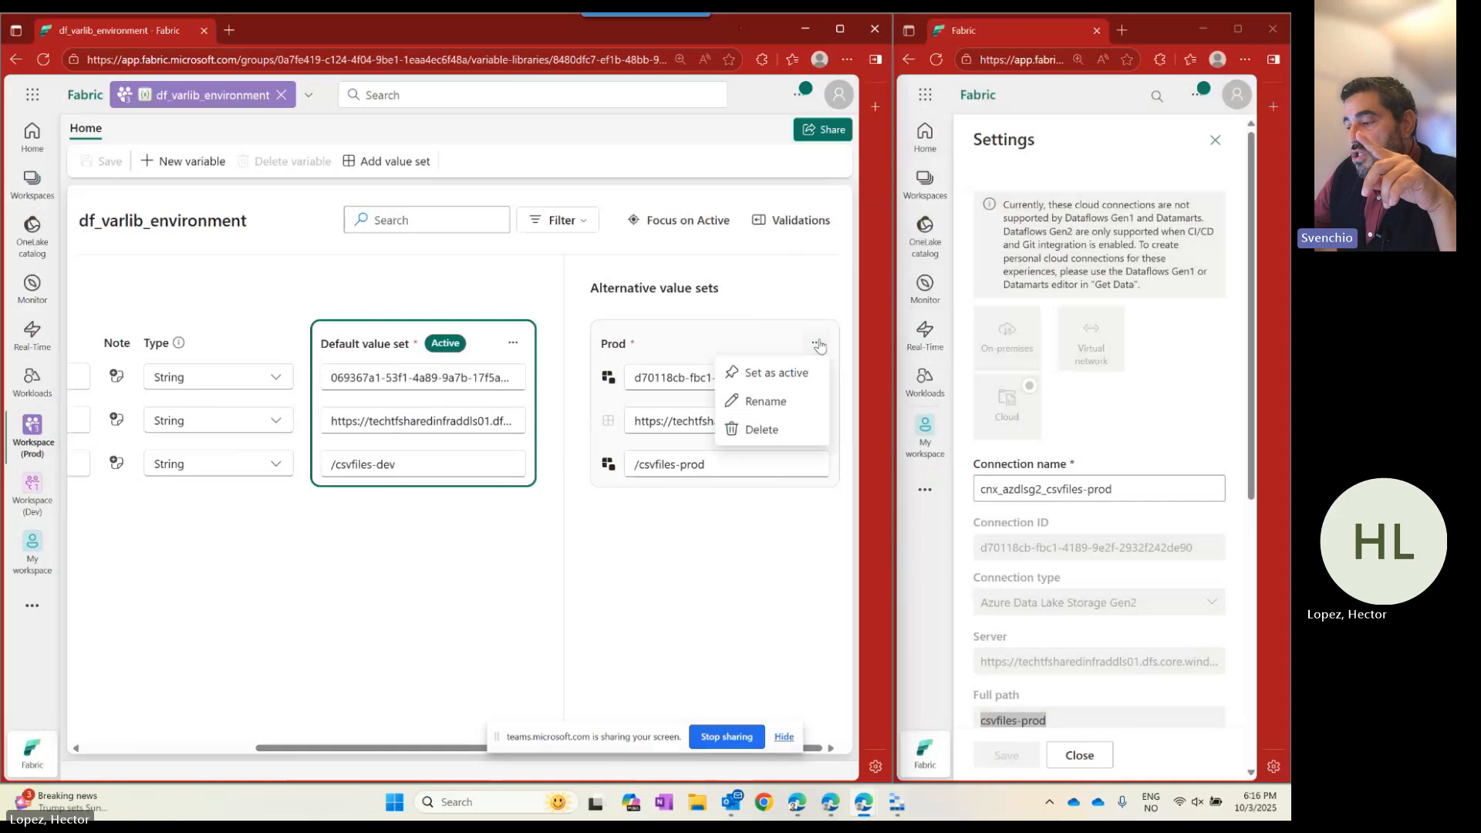
click(786, 373)
click(555, 485)
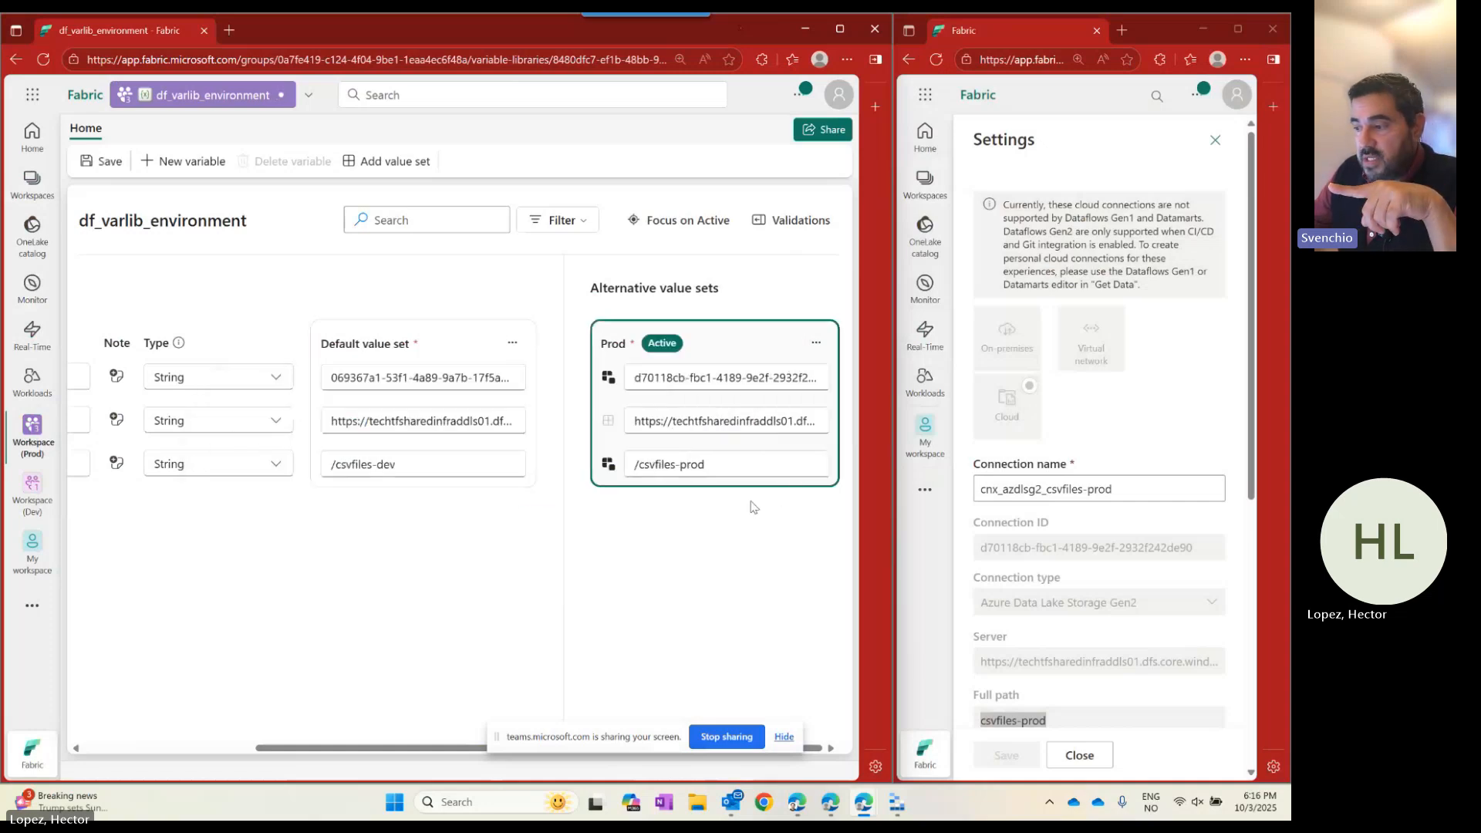
click(816, 342)
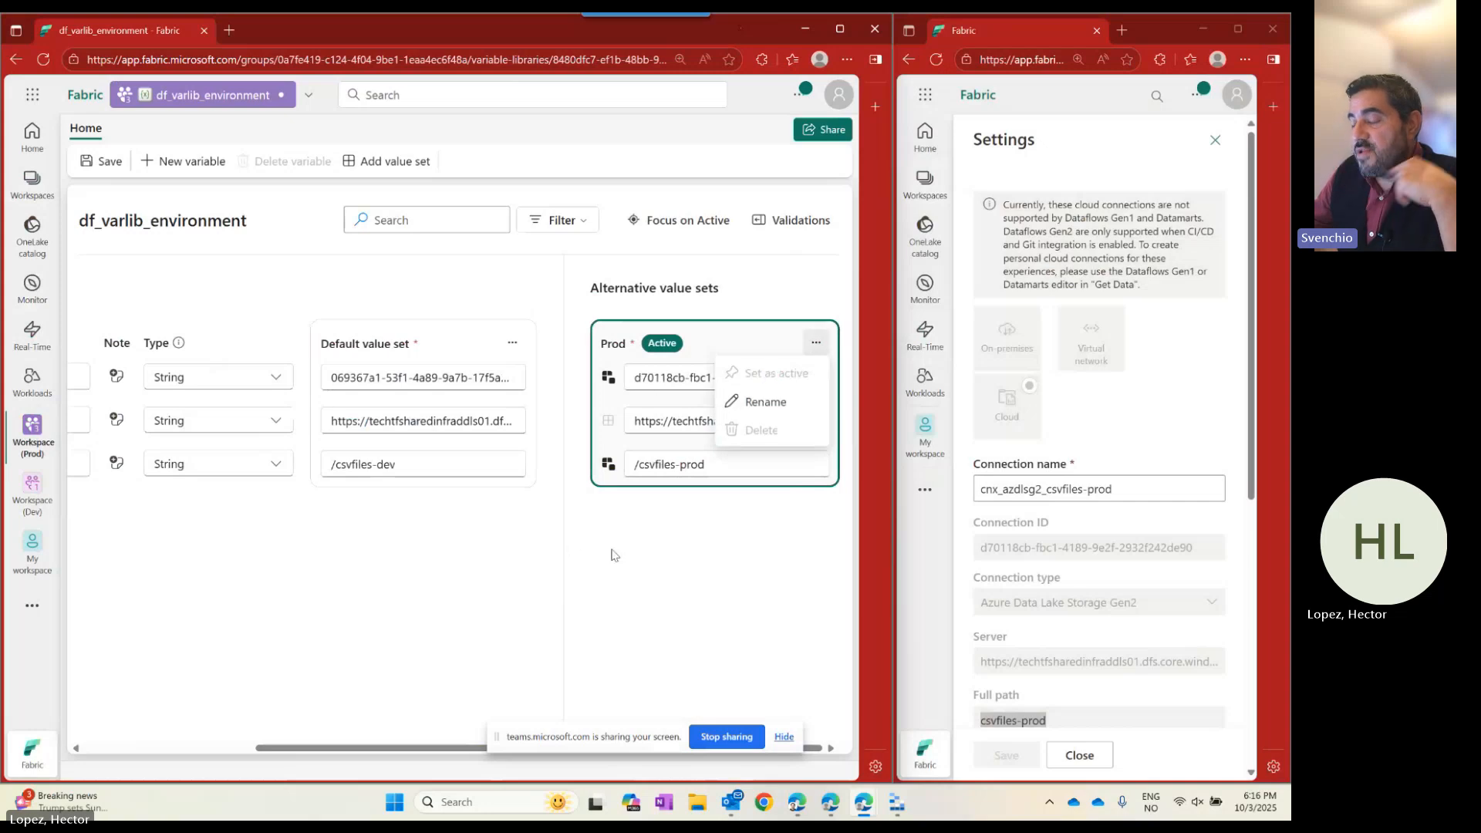
click(647, 565)
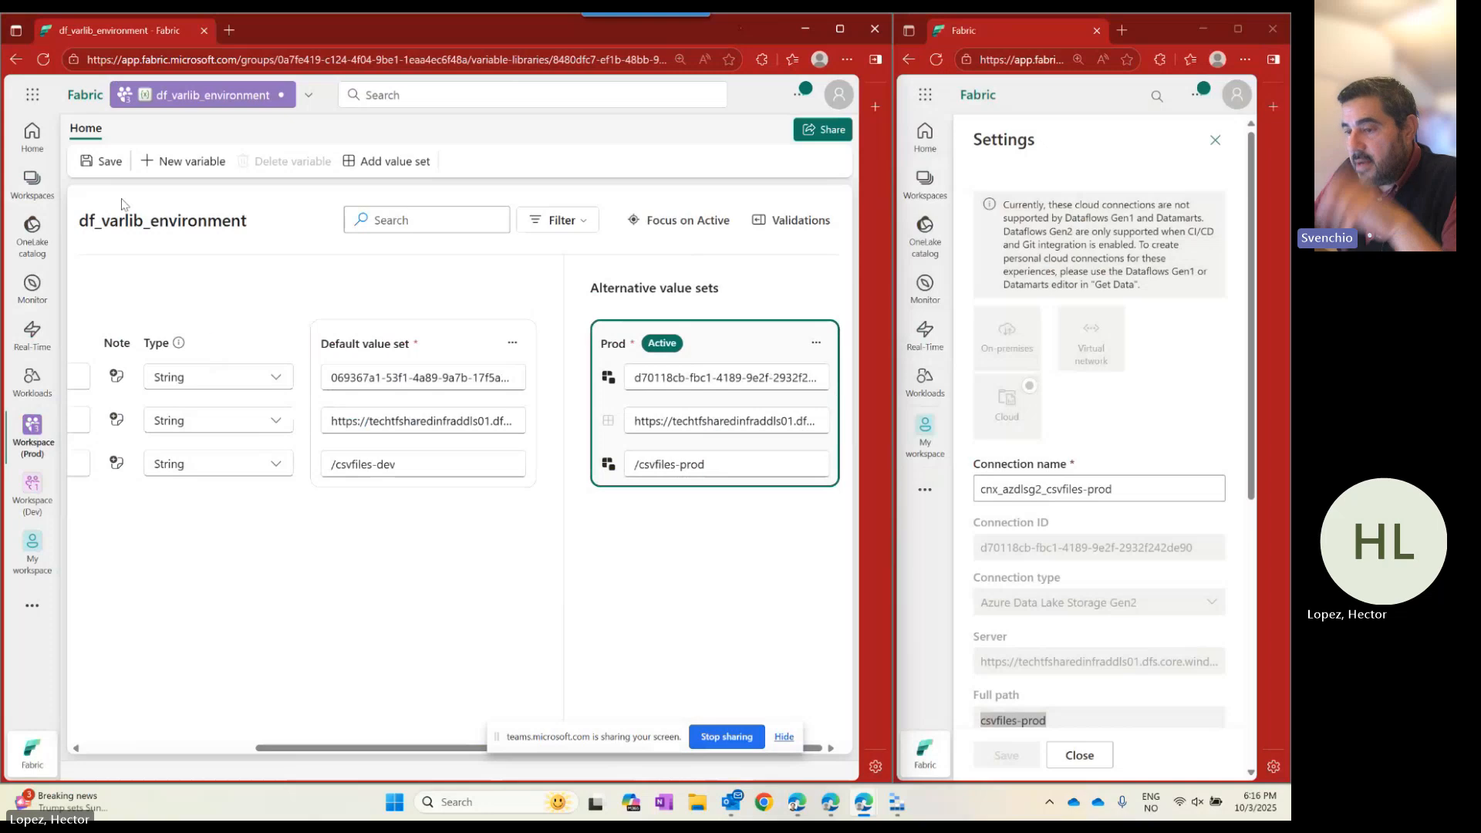
Save the variable library, agreeing to the impact warning.
click(94, 162)
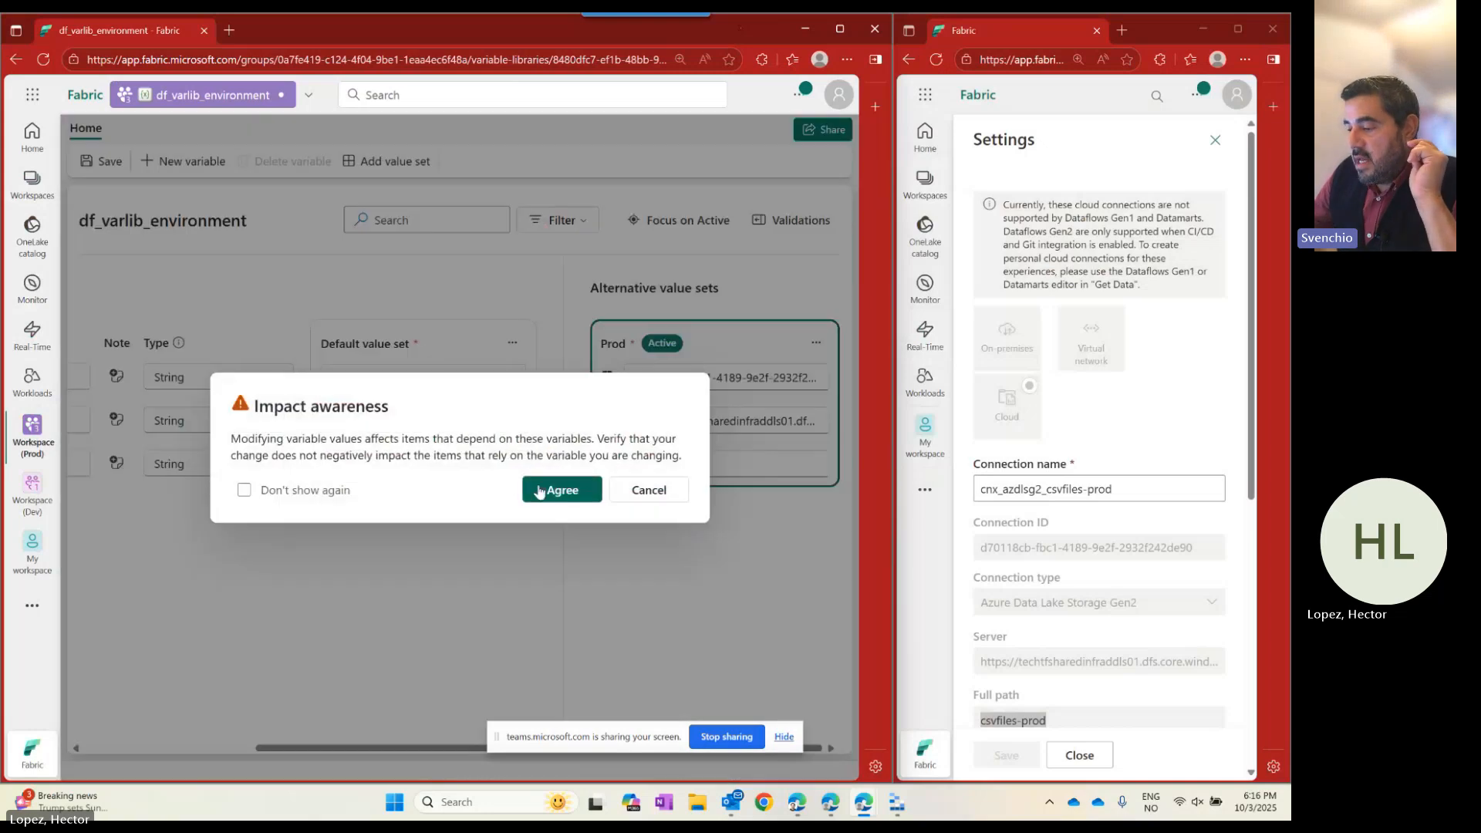
click(539, 491)
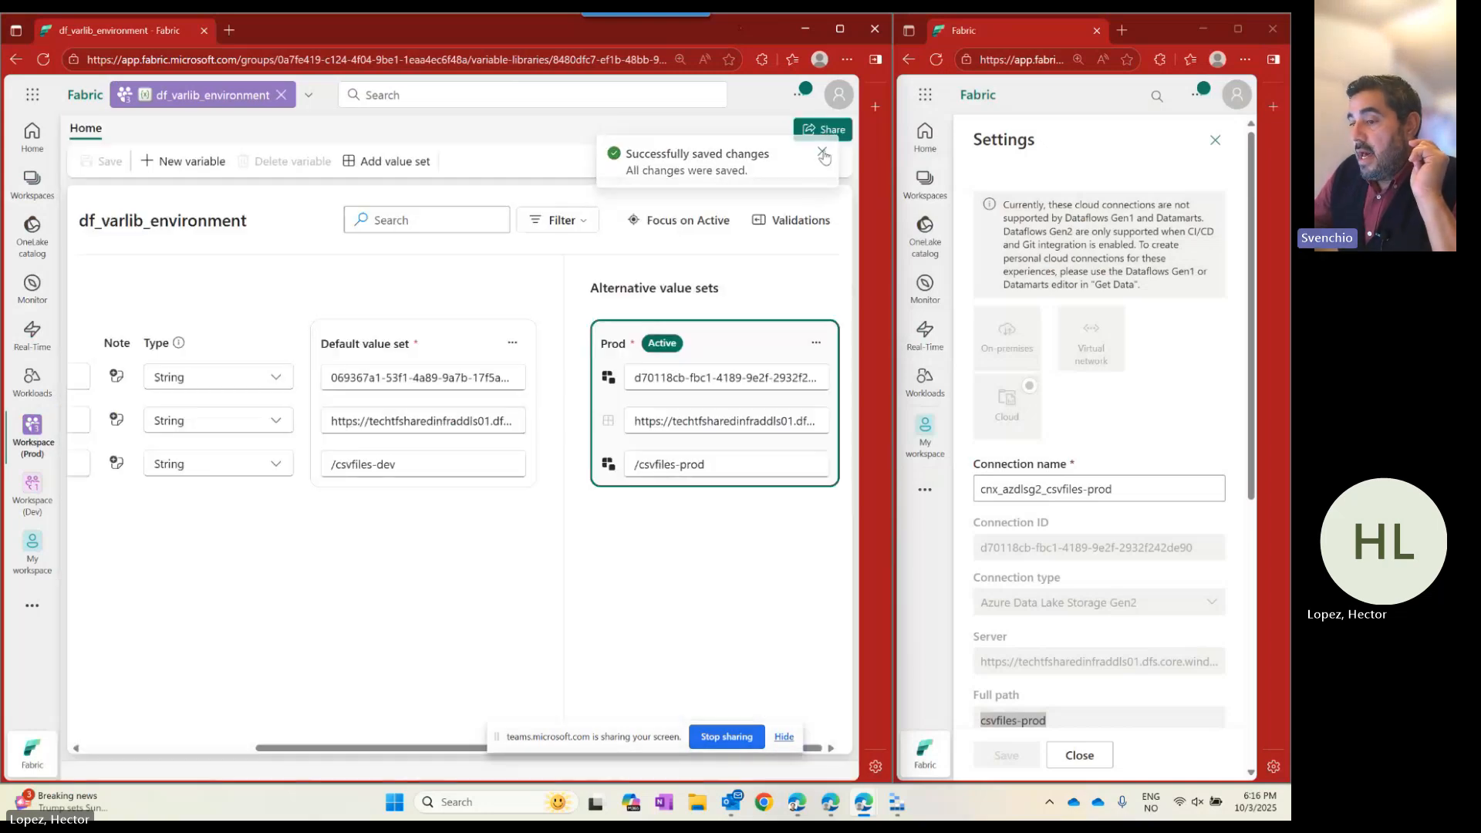
click(823, 154)
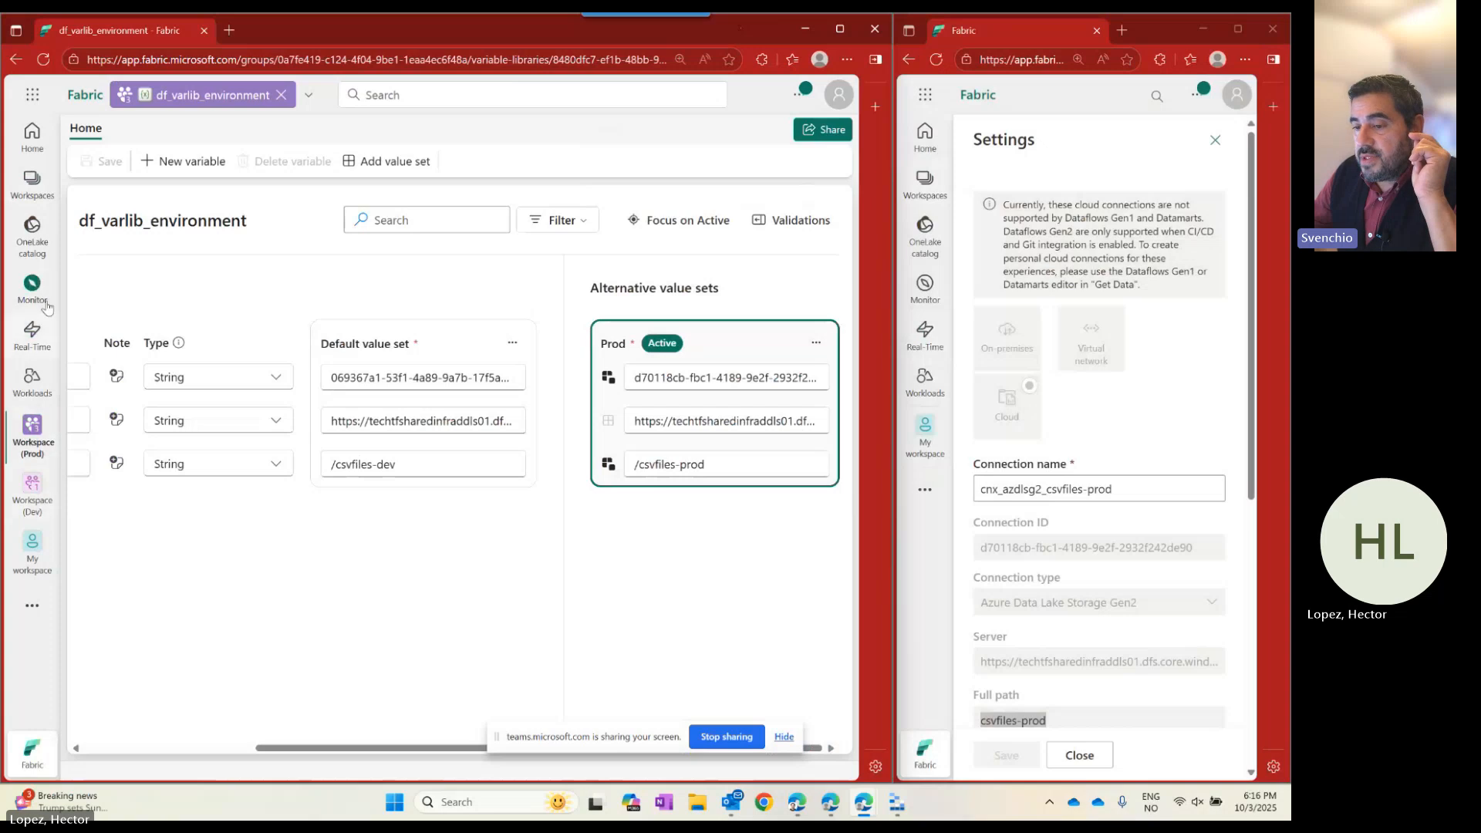
click(31, 185)
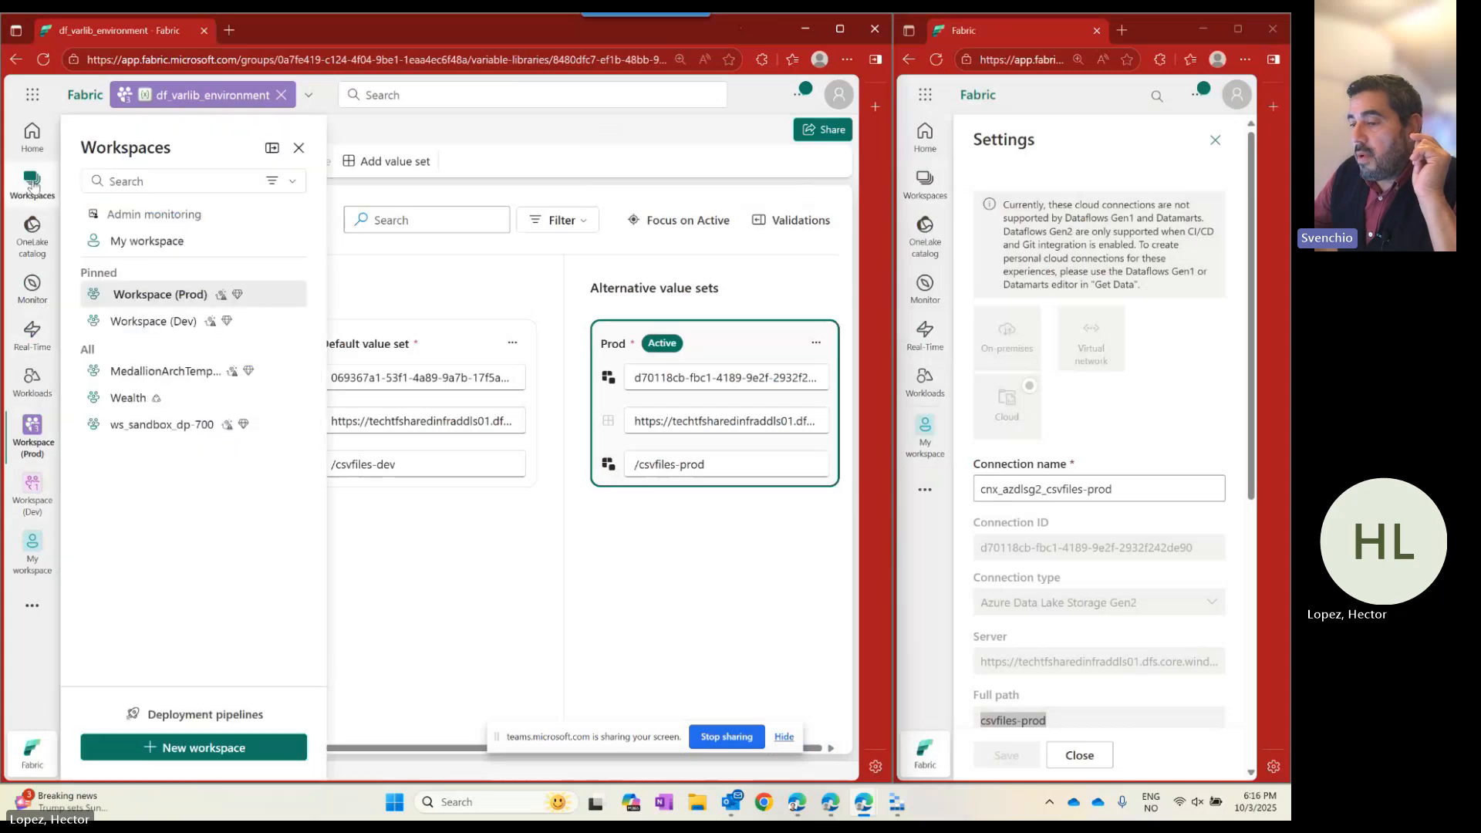
Open the csvfiles shortcut's settings in the de_lh_default lakehouse of Workspace (Prod).
click(159, 295)
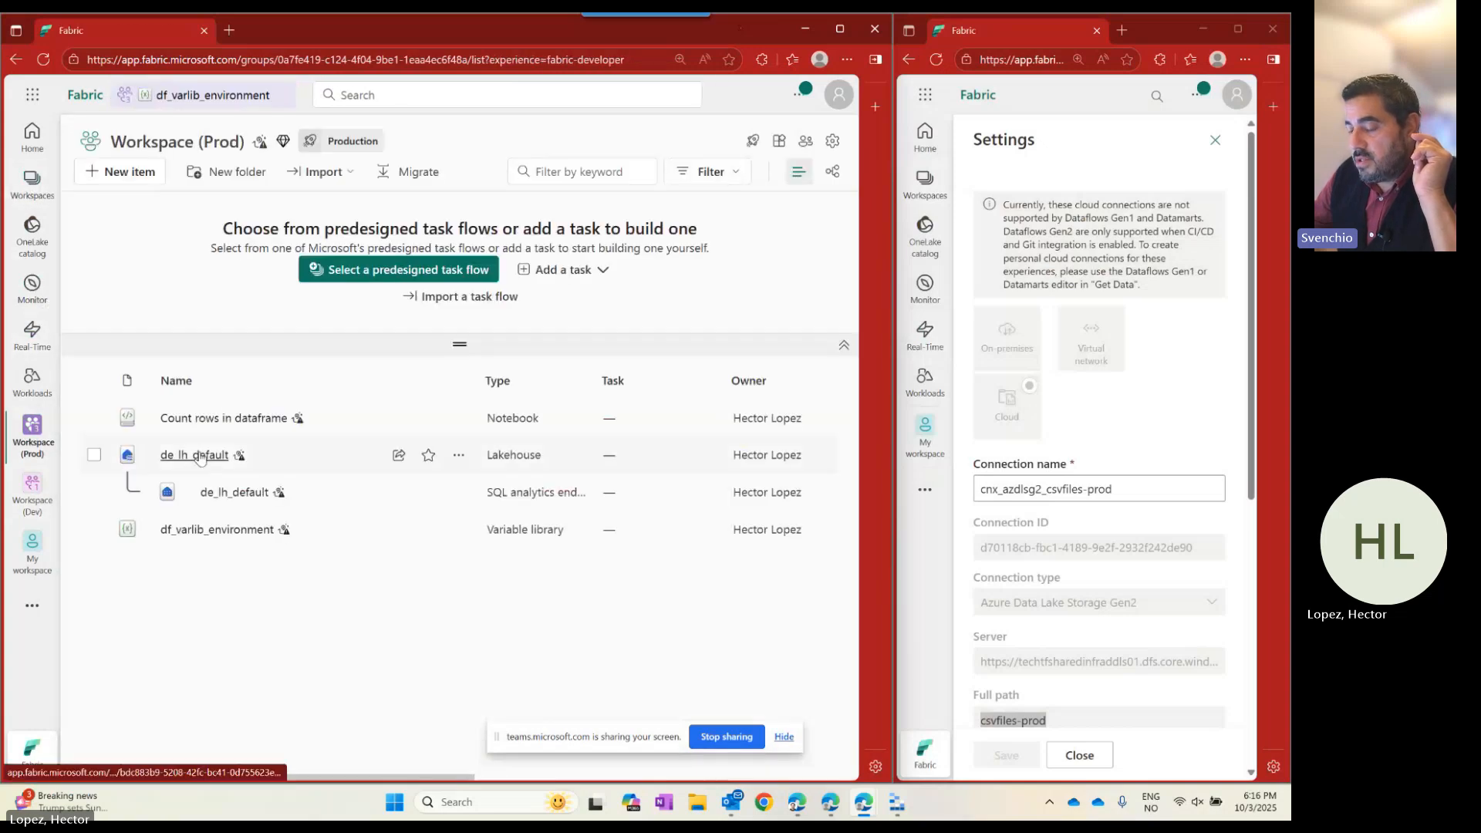
click(199, 456)
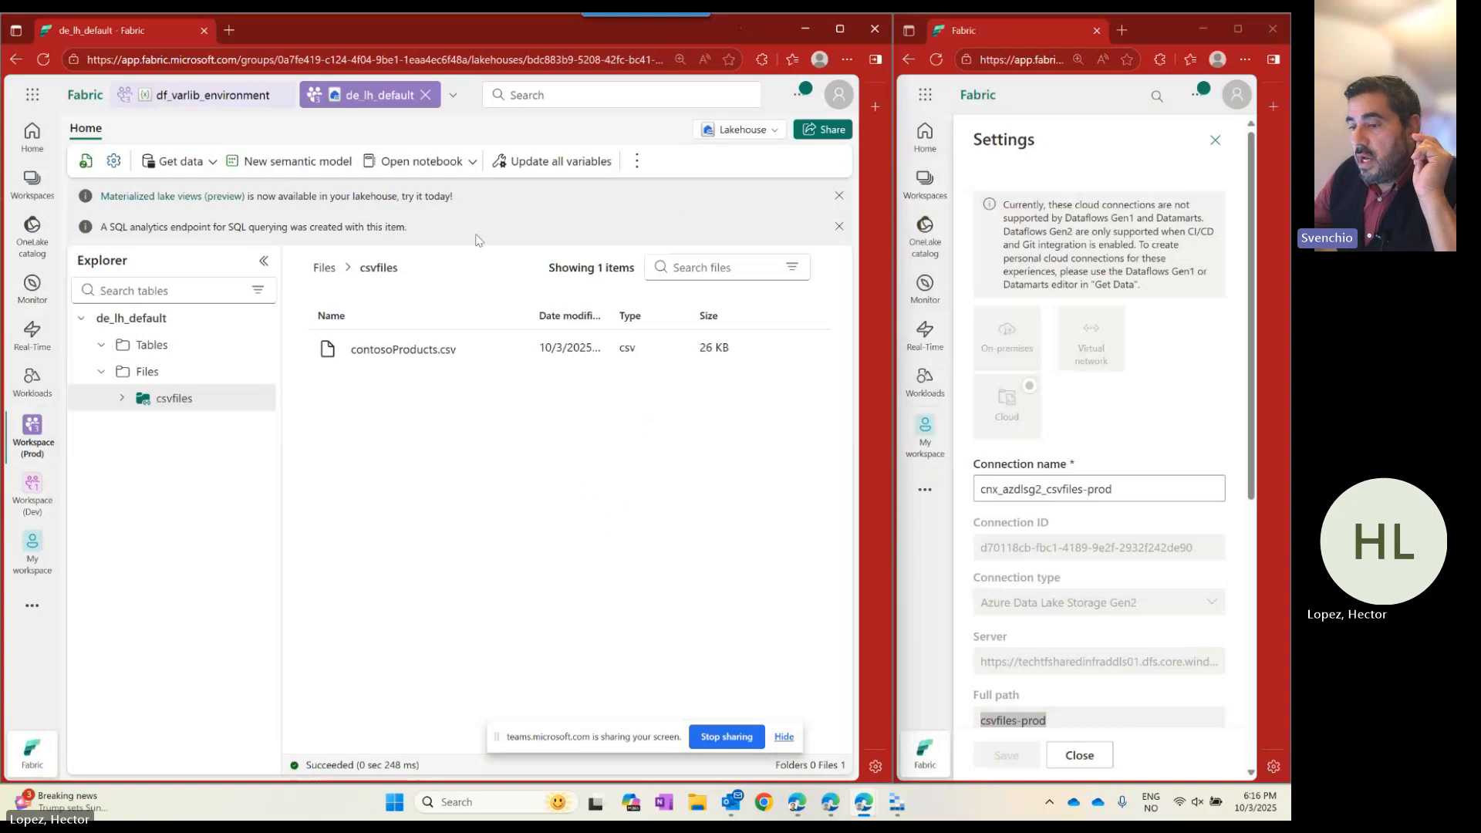
click(263, 398)
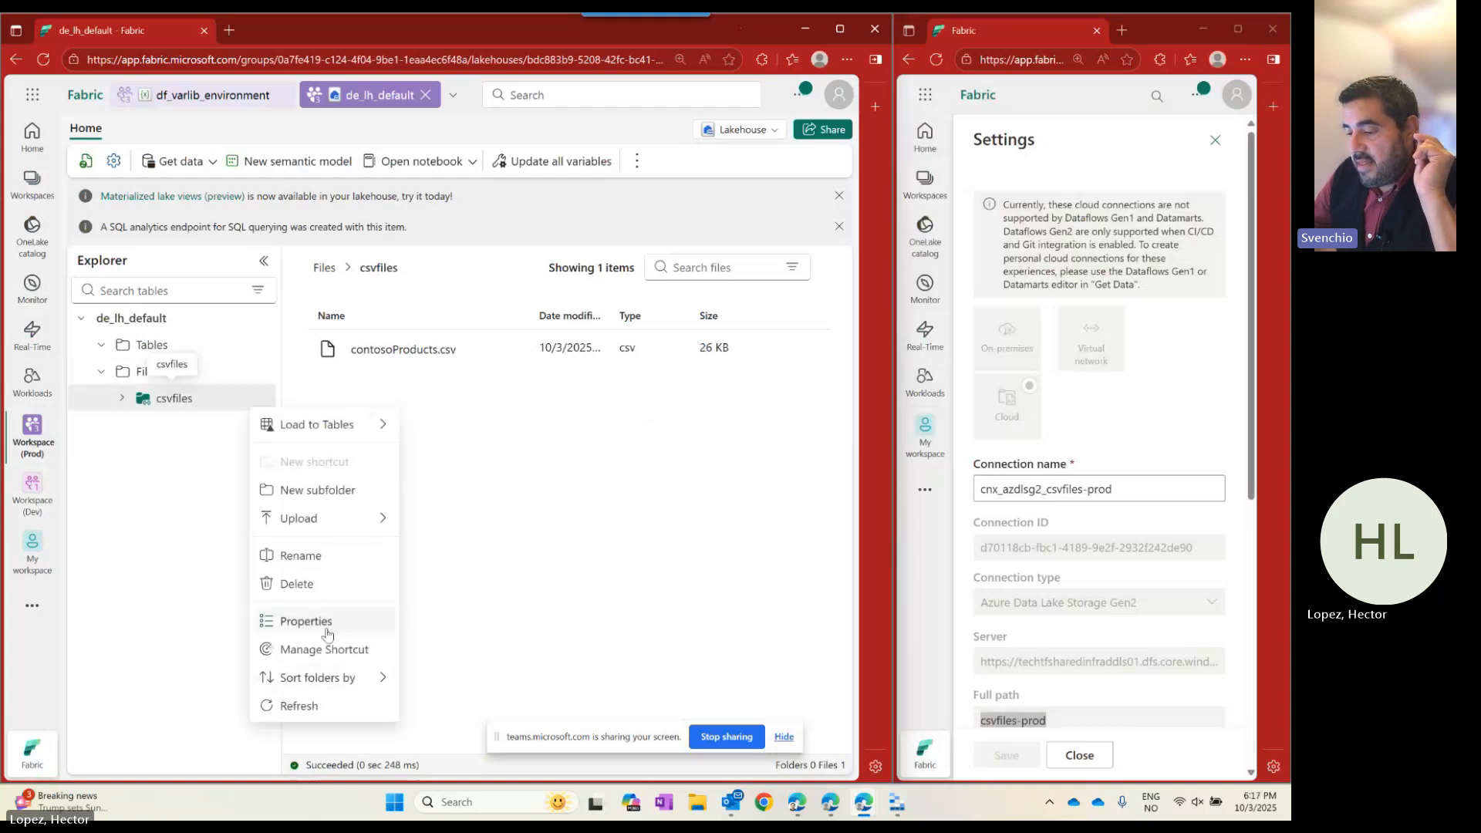
click(312, 650)
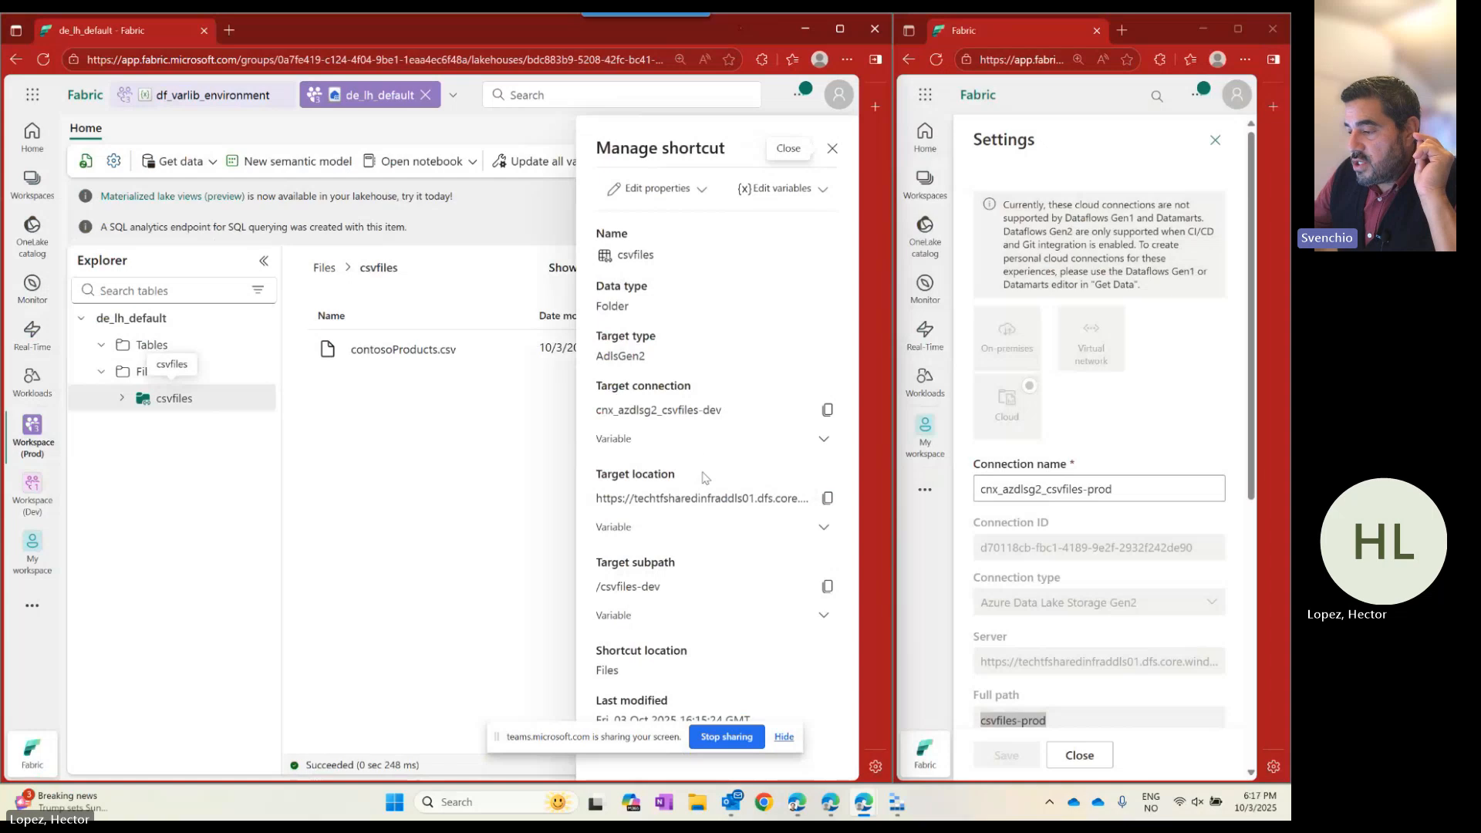
Check the variables bound to the shortcut's target connection, location and subpath, then close the details.
click(707, 440)
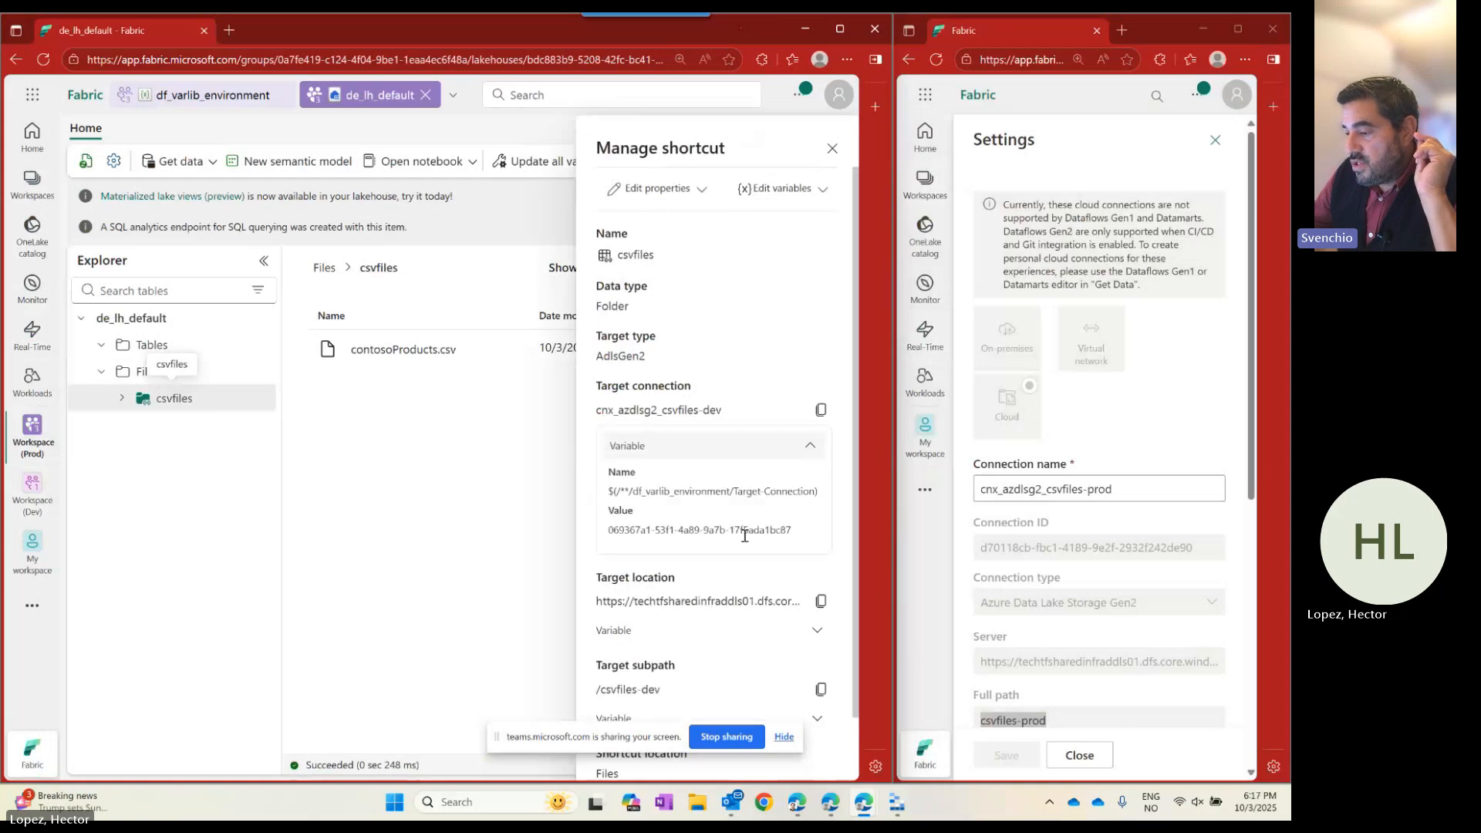
scroll(745, 533, down, 1)
click(816, 572)
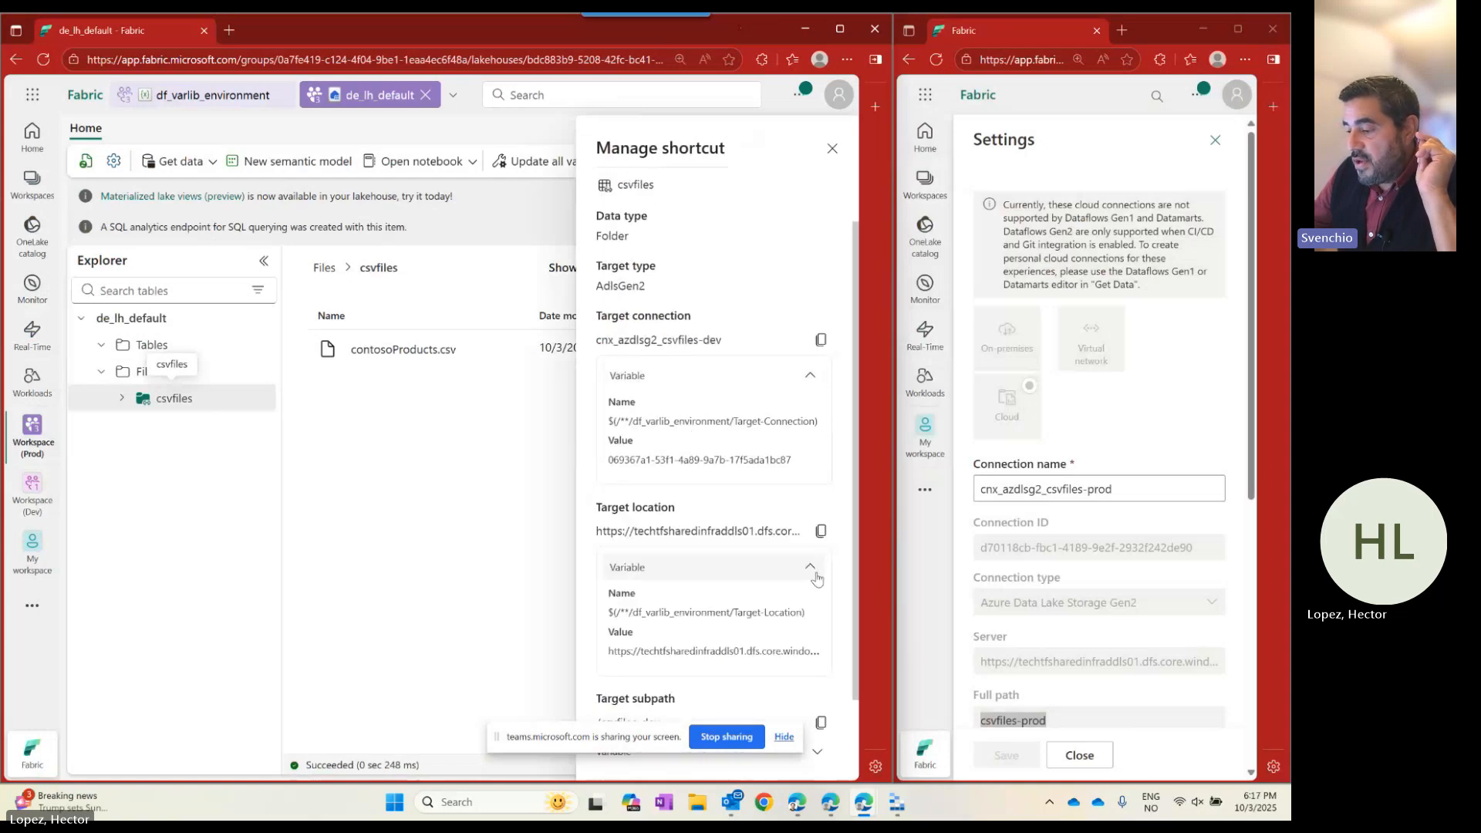
scroll(769, 665, down, 1)
click(766, 652)
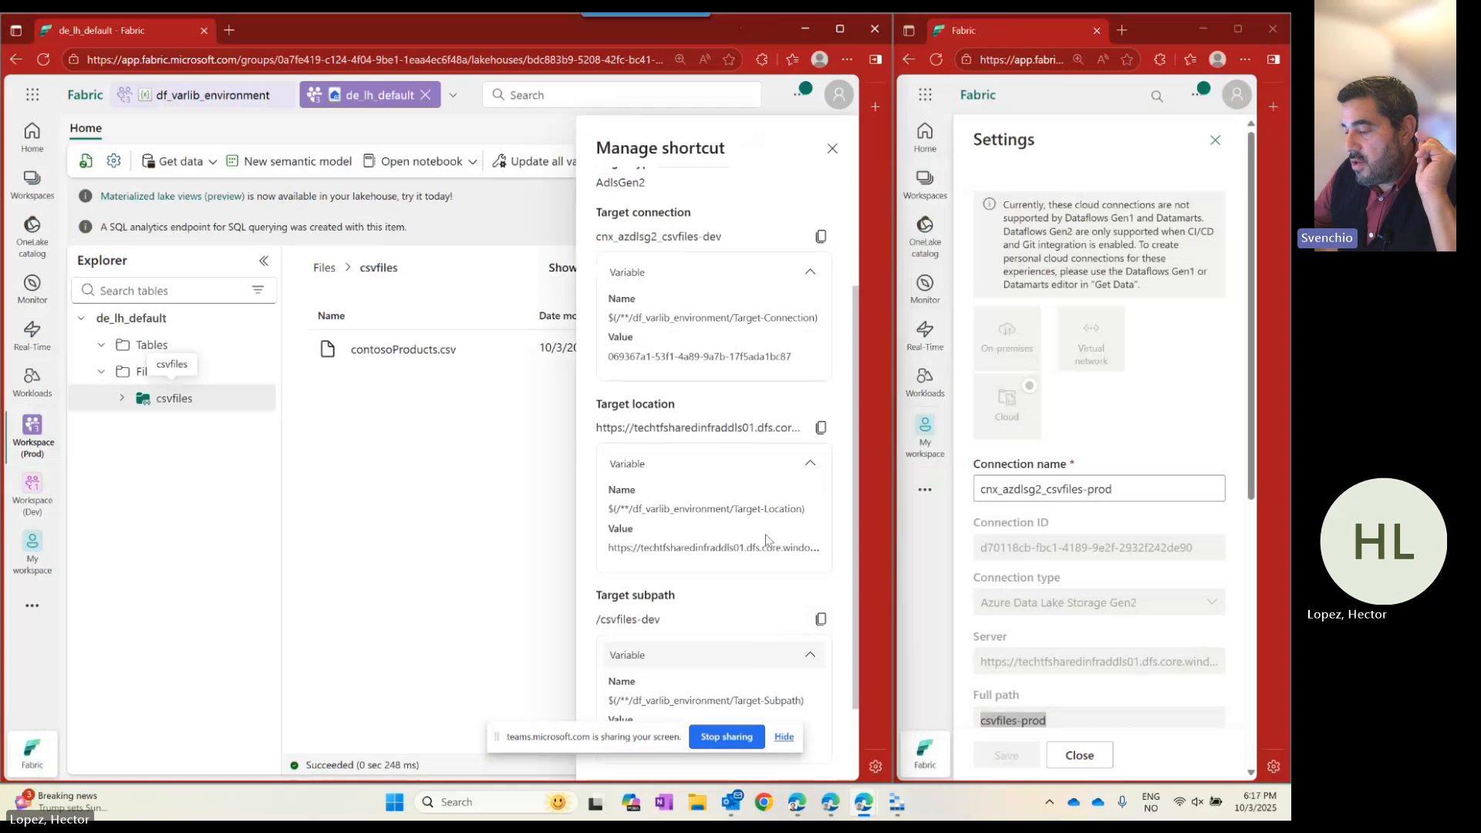
scroll(770, 548, down, 1)
click(833, 148)
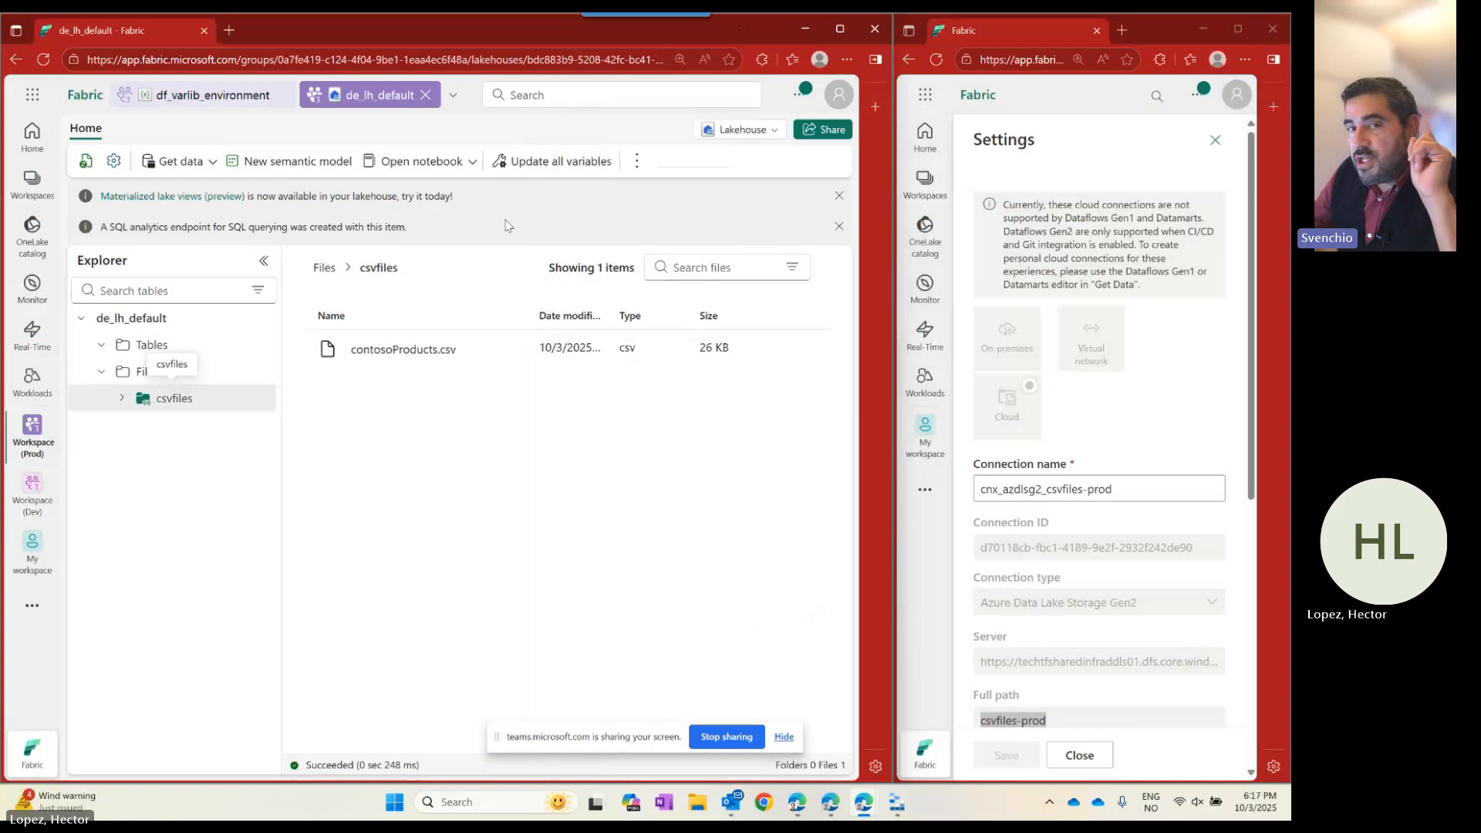
Update all shortcut variables in the lakehouse and refresh its contents.
click(549, 164)
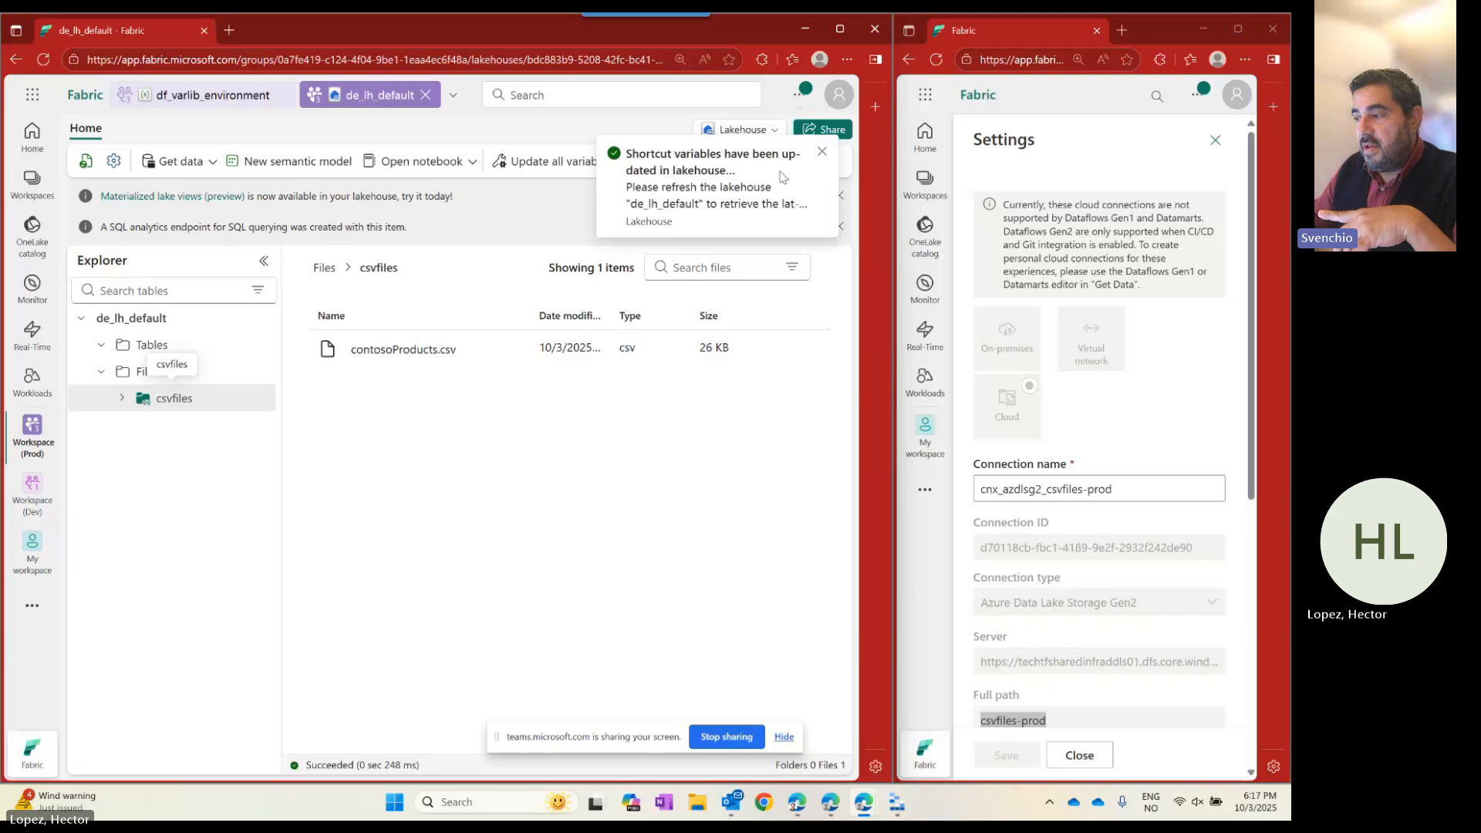
click(822, 151)
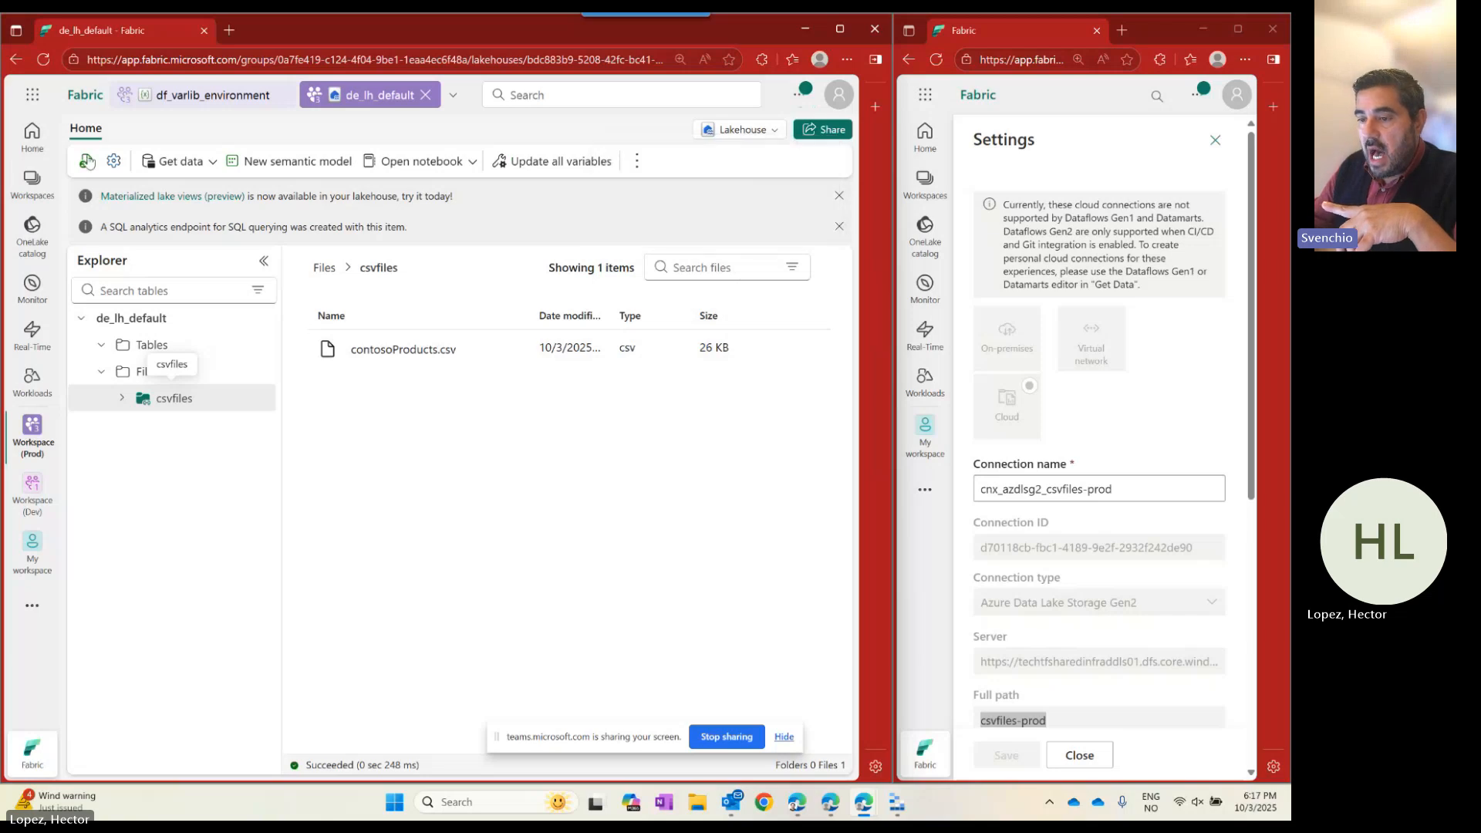
click(86, 163)
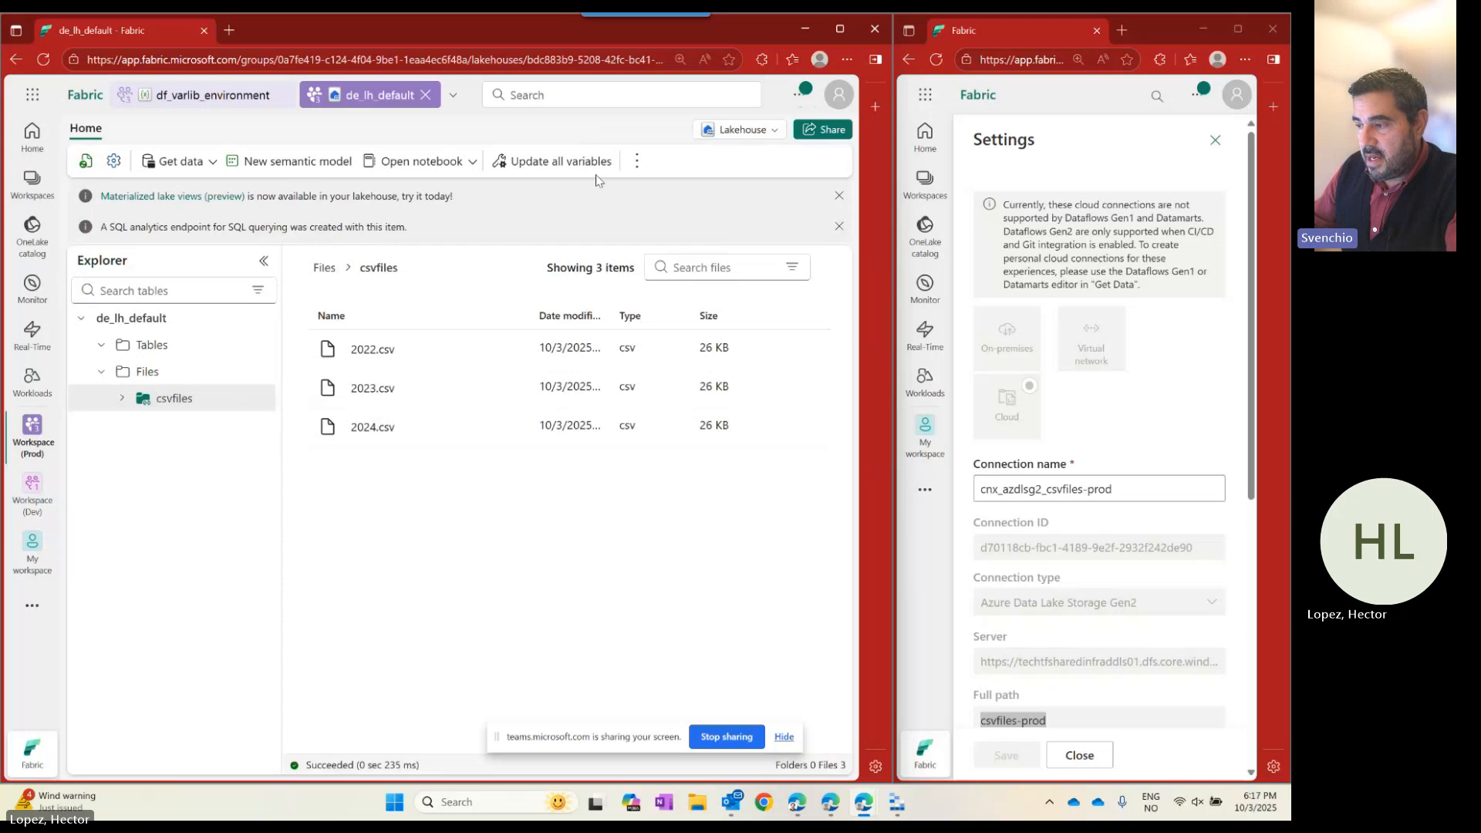
Confirm the csvfiles shortcut now targets the prod connection and /csvfiles-prod.
right_click(258, 401)
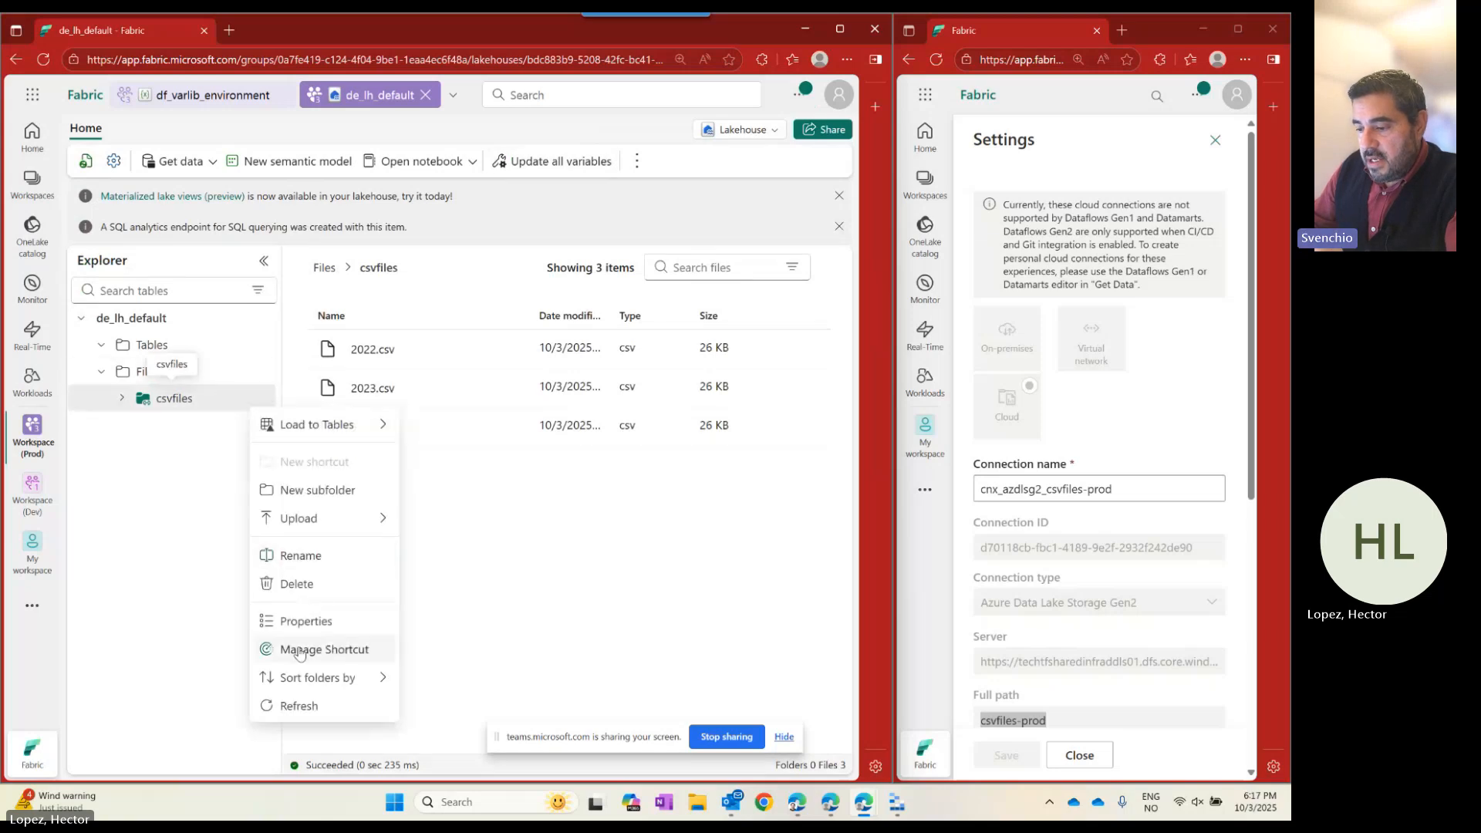
click(482, 637)
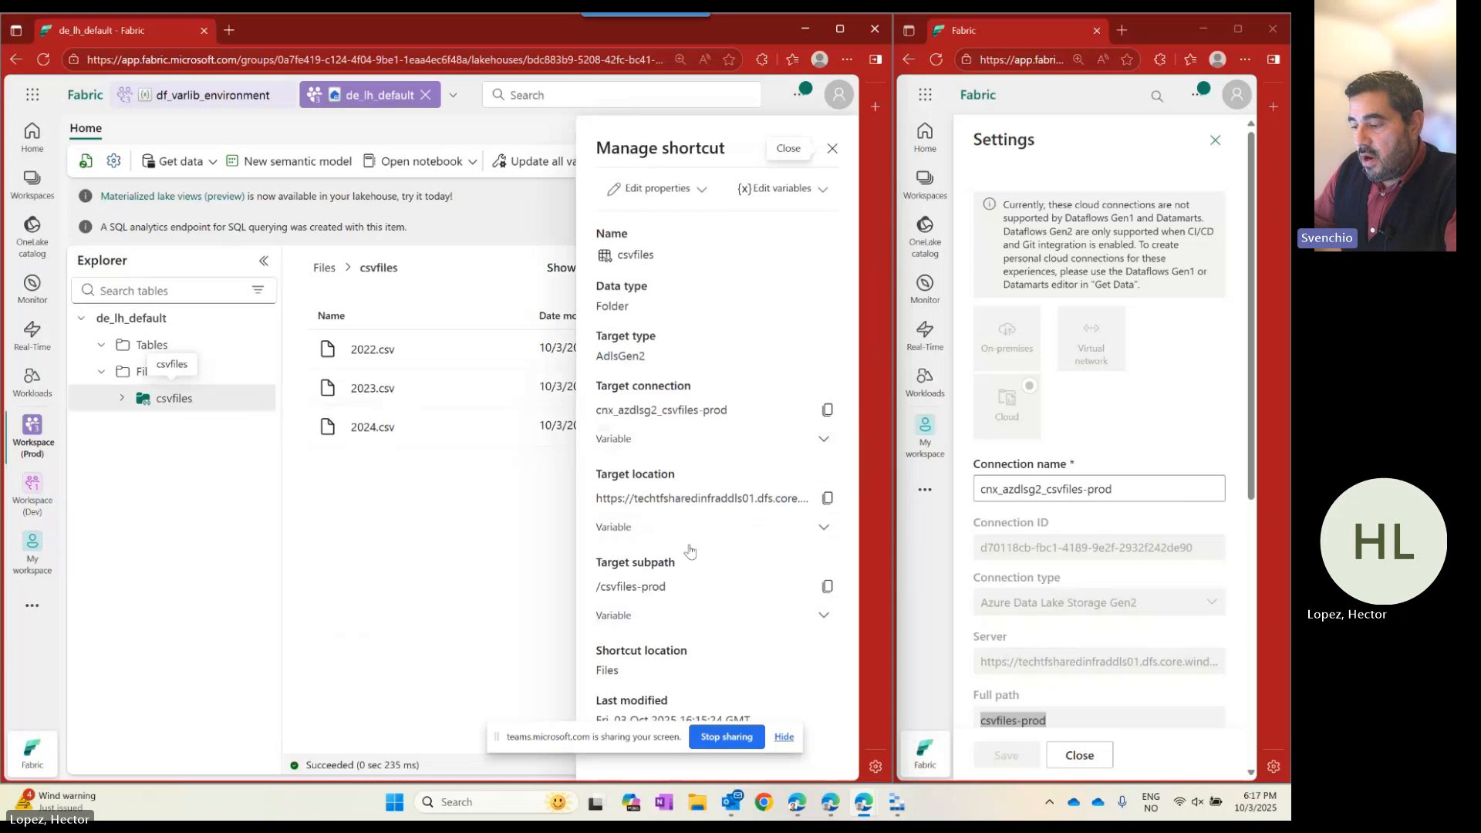
click(833, 148)
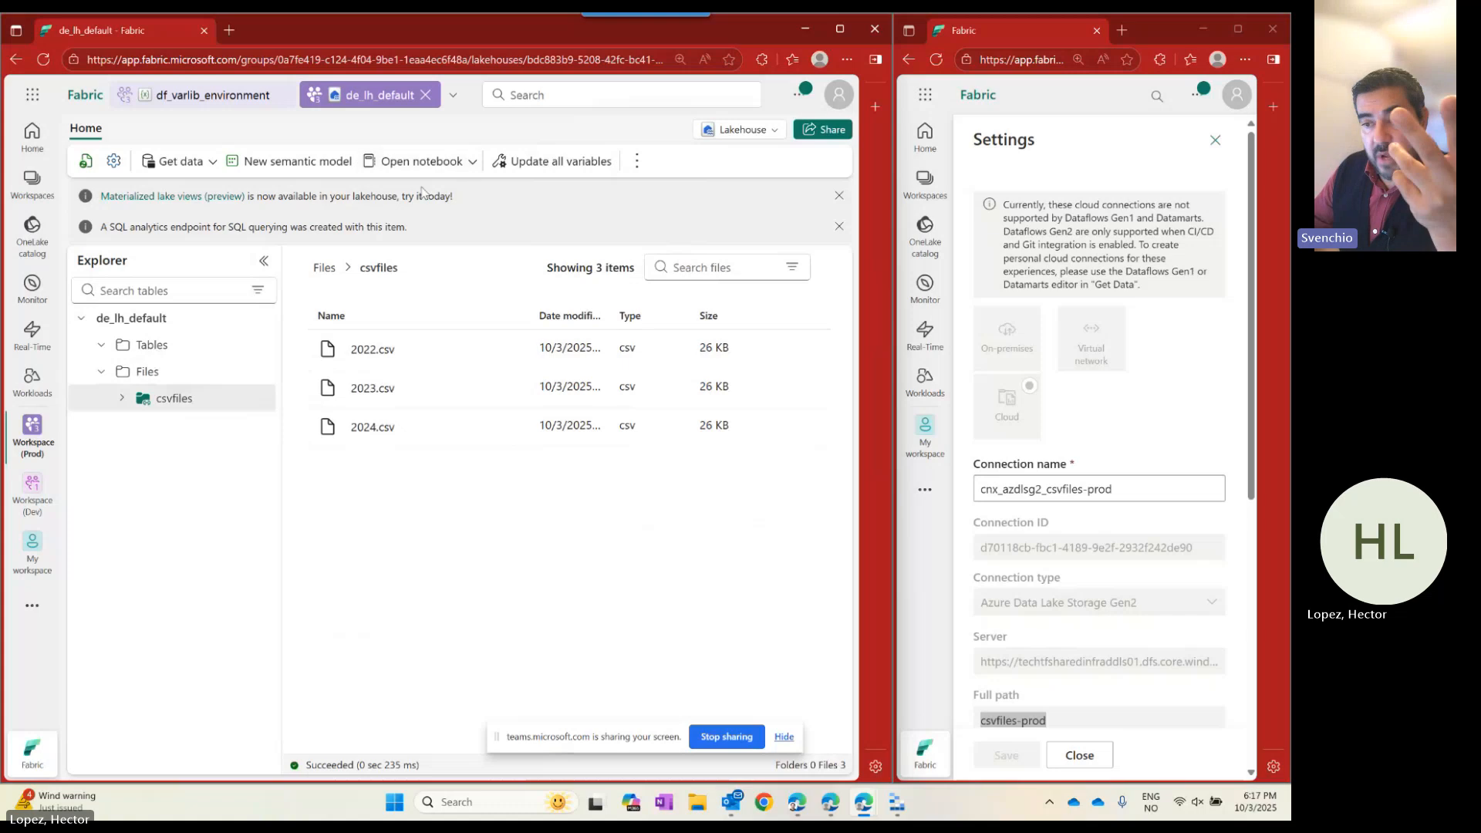
Open the deployment pipeline pairing Workspace (Dev) in Development with Workspace (Prod) in Production.
click(32, 606)
click(258, 538)
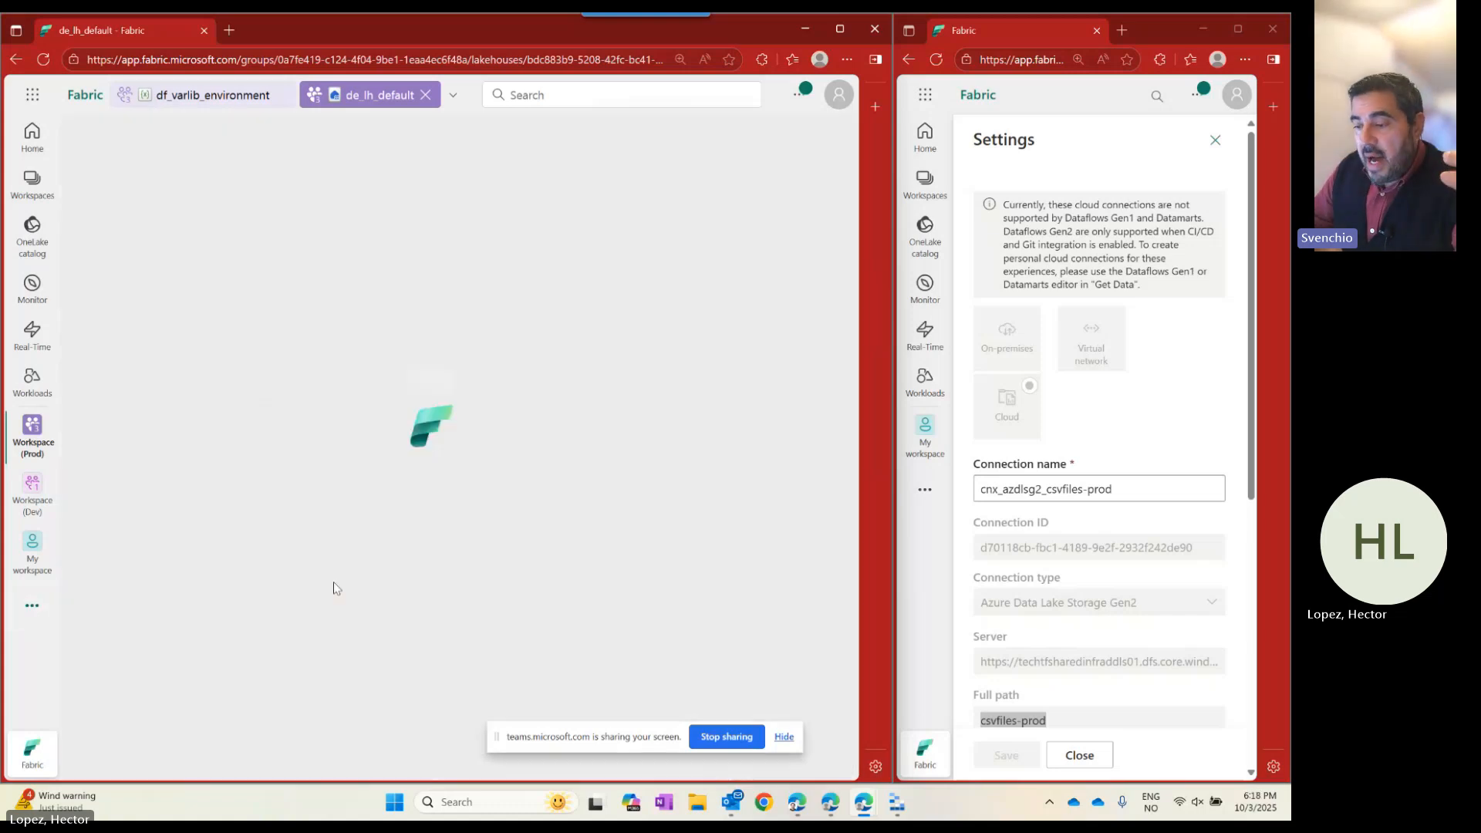
click(451, 316)
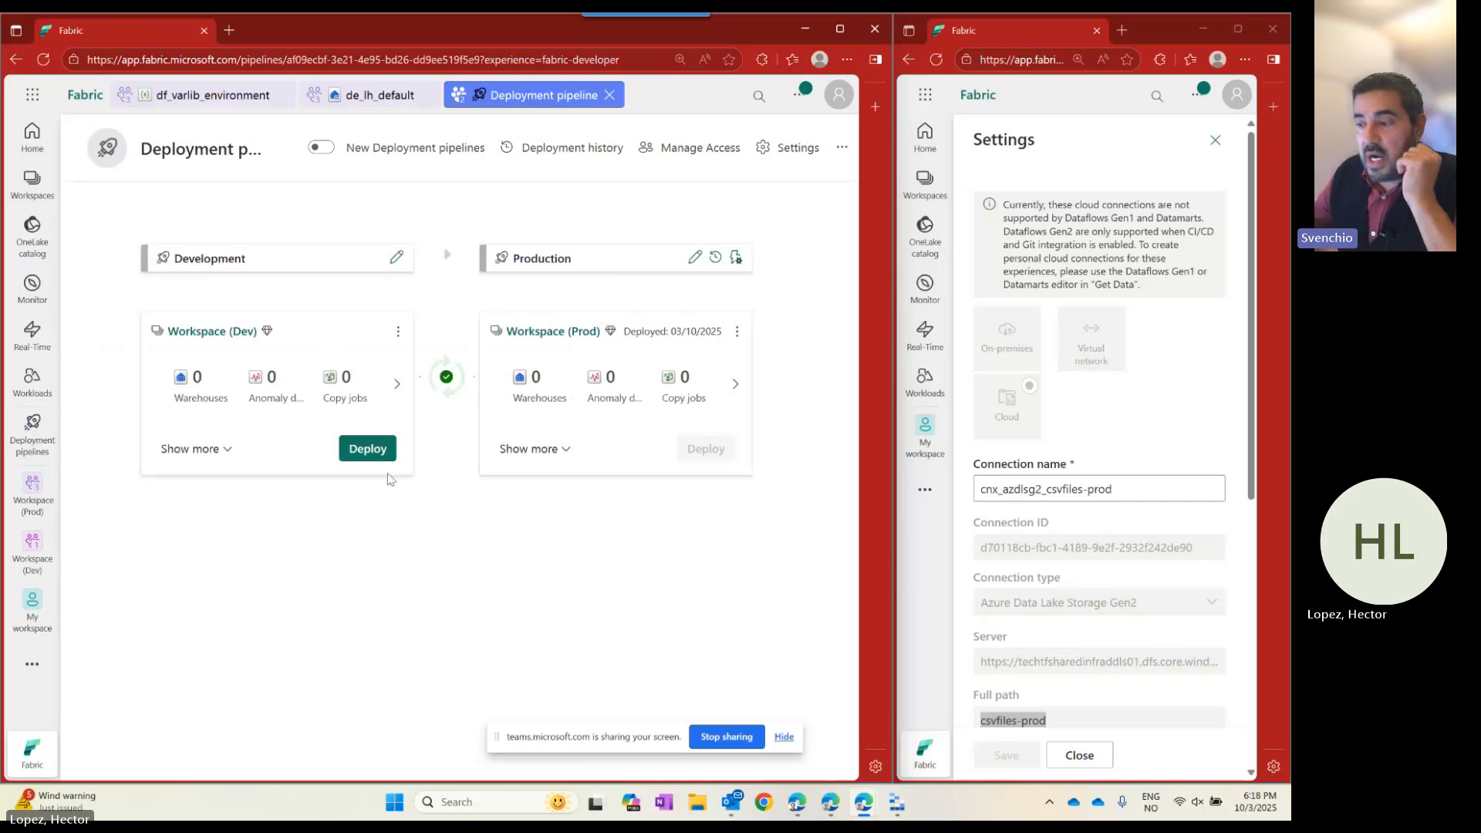
click(31, 186)
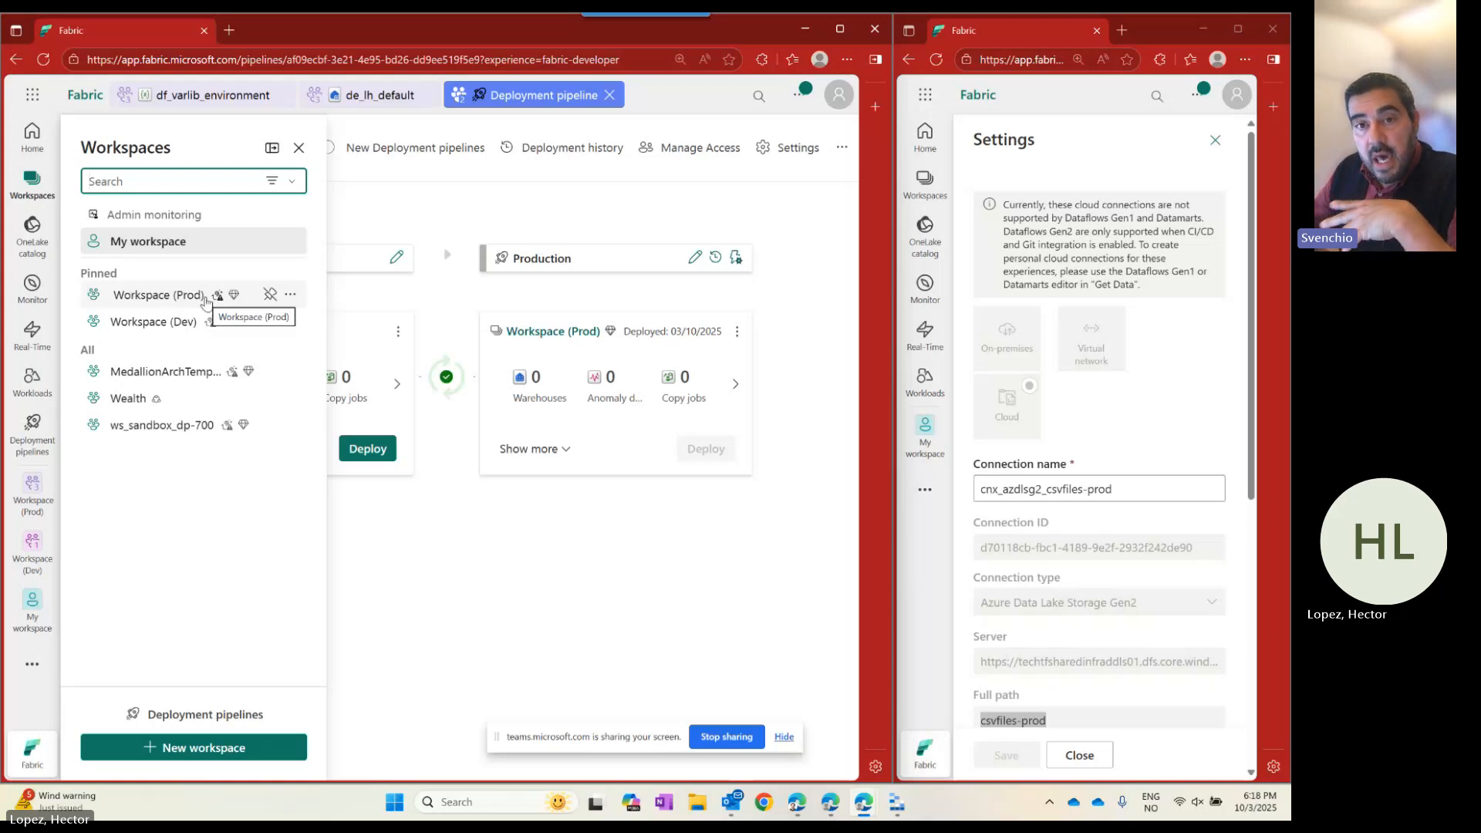
click(569, 585)
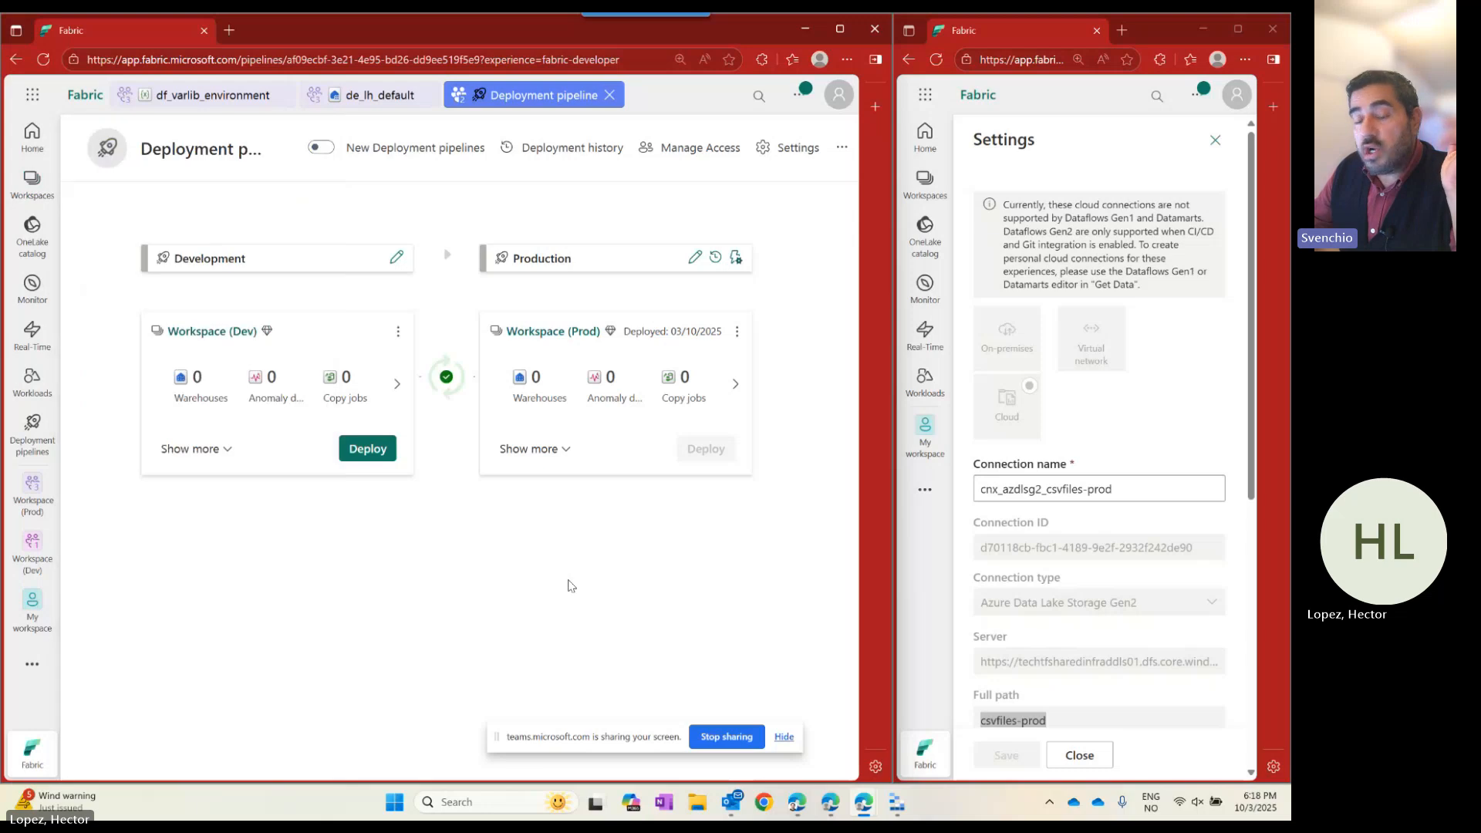